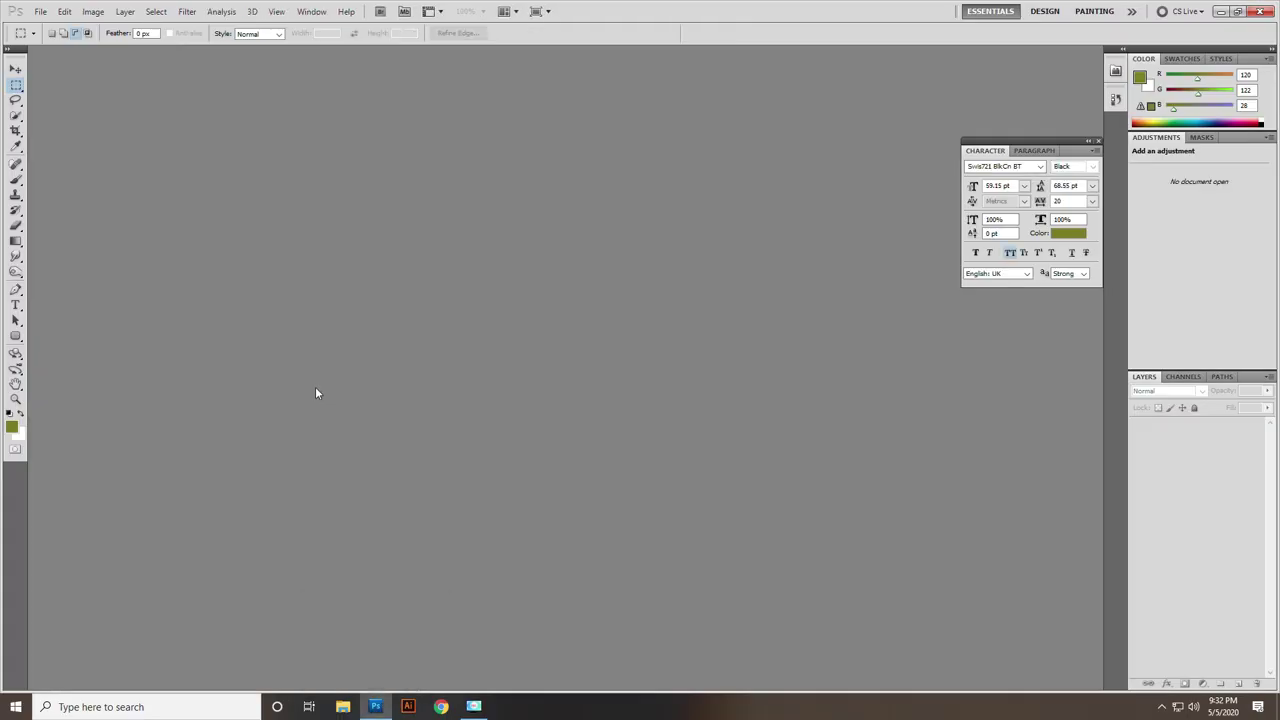
# Step: Open the desk background image backgoround.jpg
pyautogui.click(40, 11)
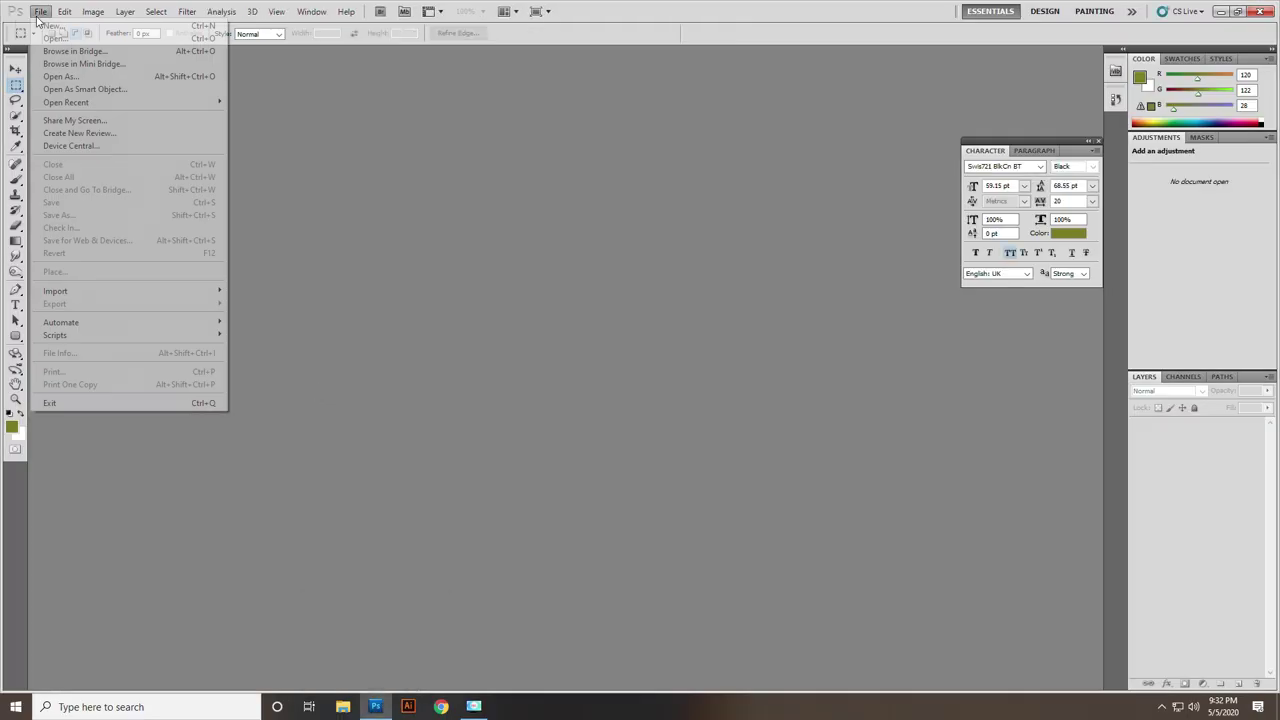
pyautogui.click(45, 36)
pyautogui.doubleClick(146, 188)
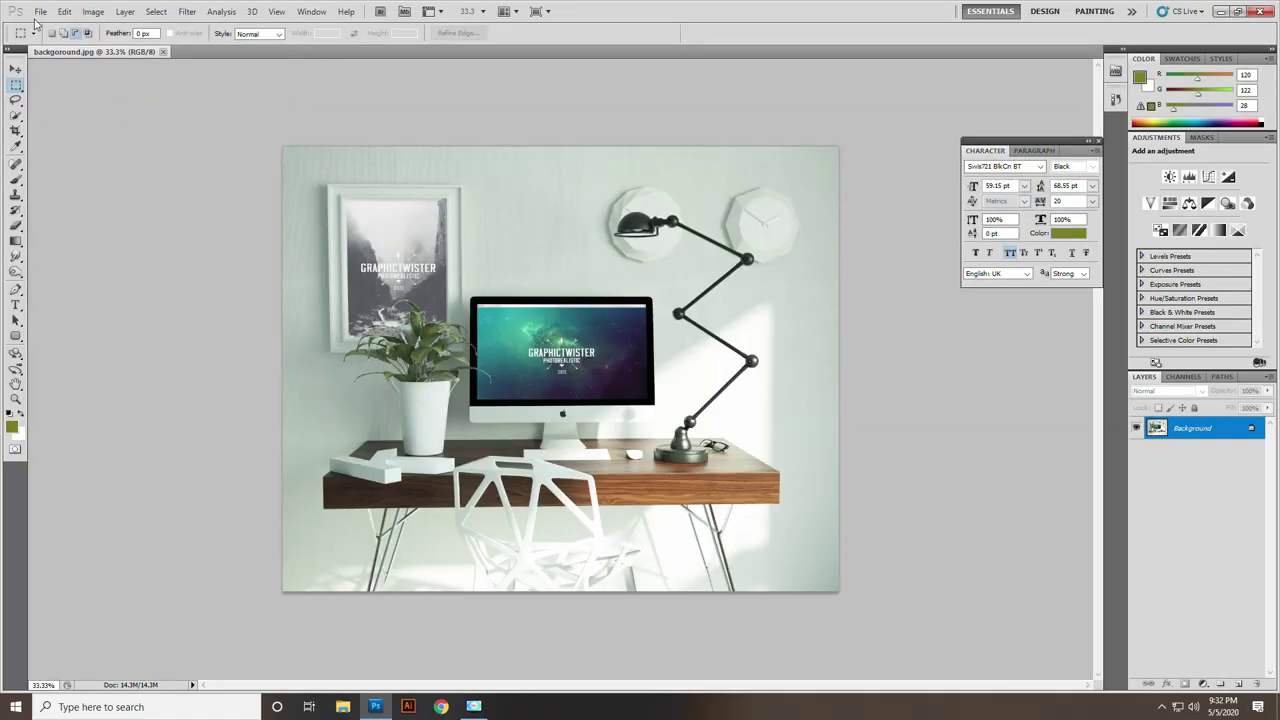
# Step: Open the camel image camle.tif as a second document
pyautogui.click(40, 11)
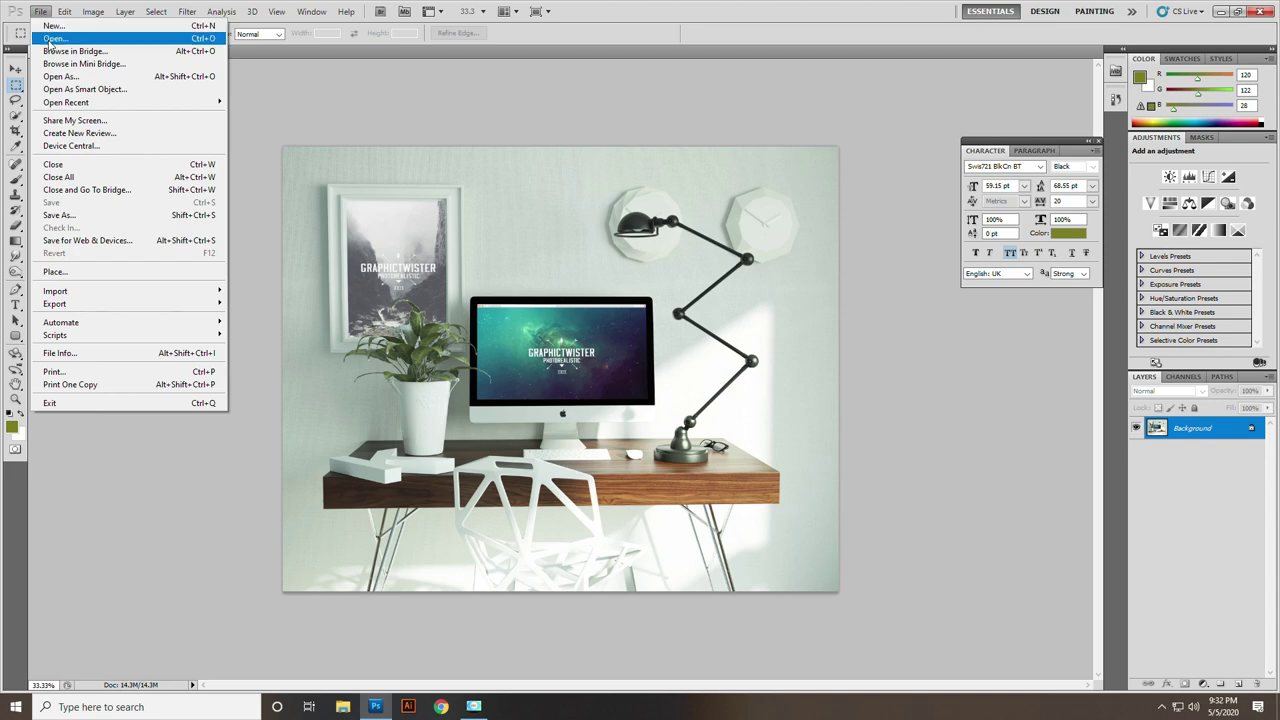
pyautogui.click(49, 38)
pyautogui.click(330, 140)
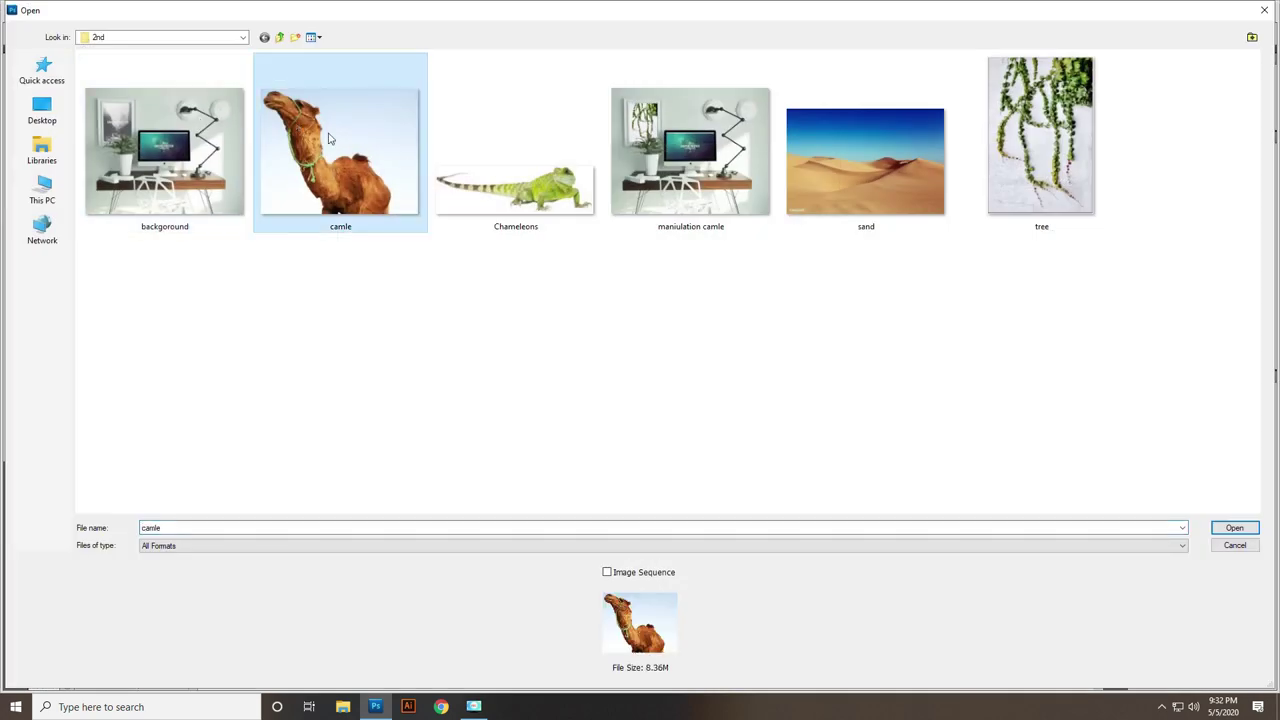
pyautogui.doubleClick(330, 140)
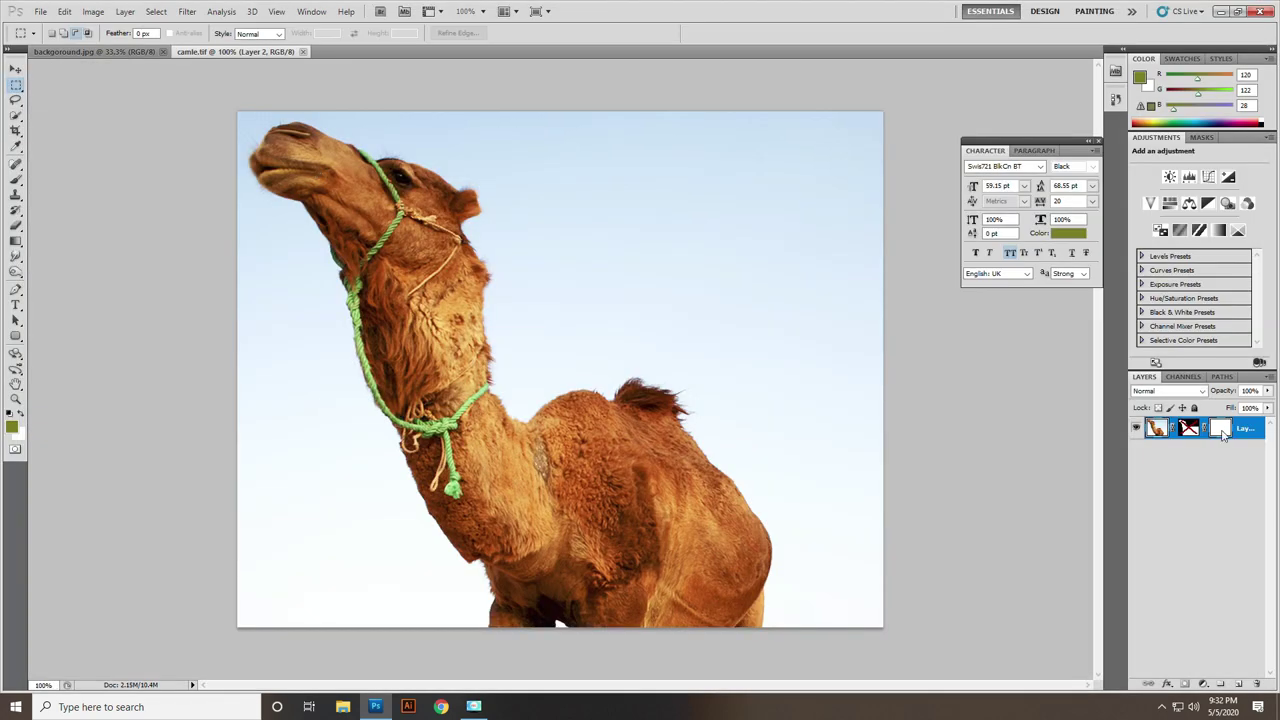
# Step: Duplicate the masked camel layer into the backgoround.jpg document
pyautogui.keyDown('shift'); pyautogui.click(1187, 428); pyautogui.keyUp('shift')
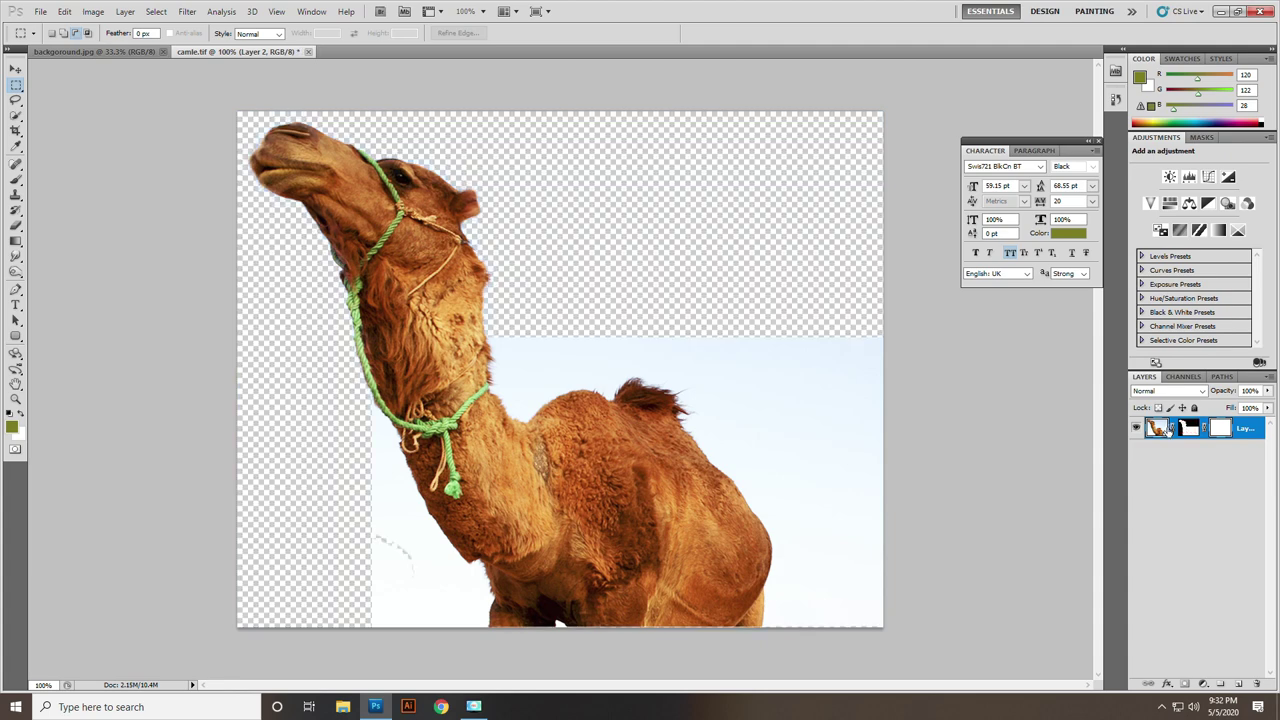
pyautogui.rightClick(1168, 430)
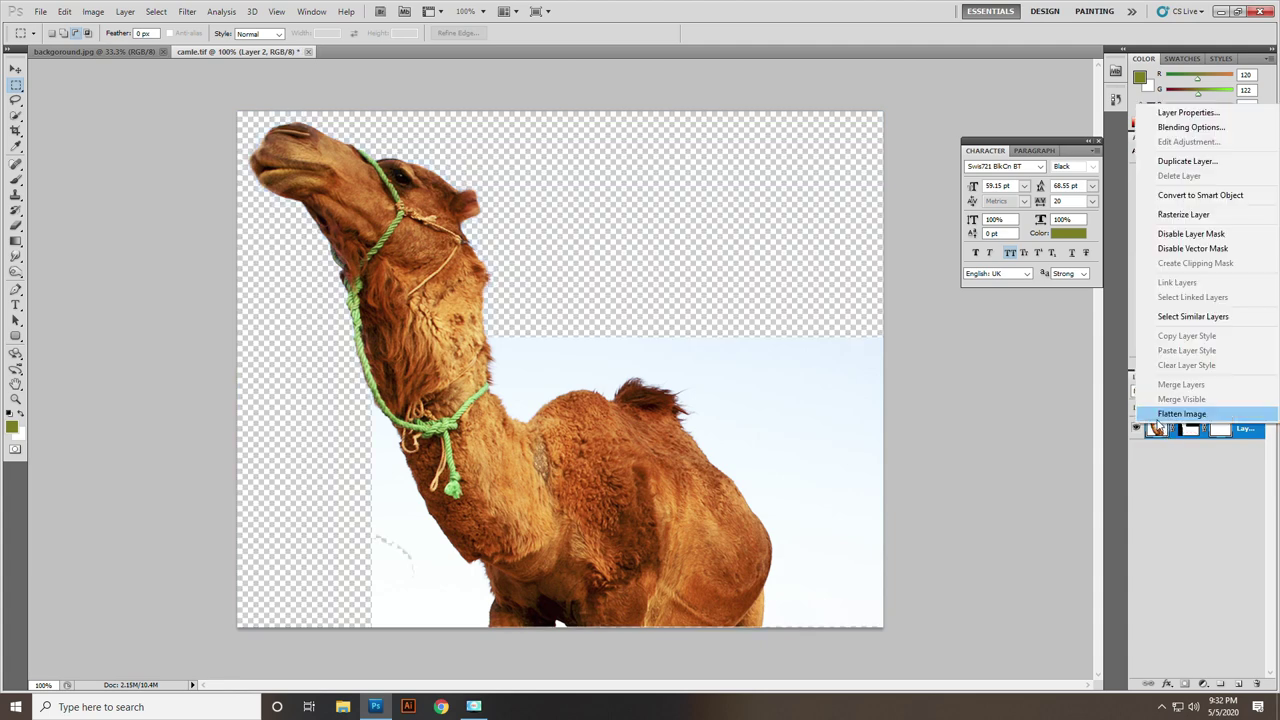
pyautogui.click(1187, 161)
pyautogui.click(635, 270)
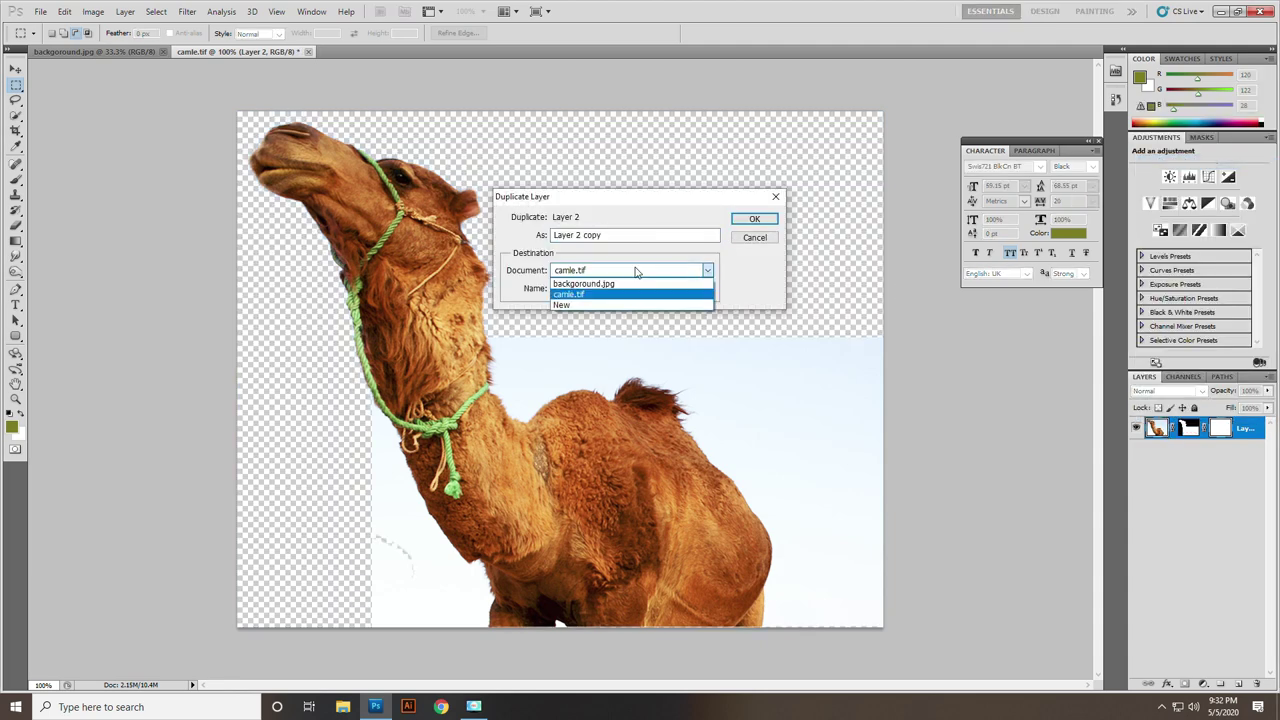
pyautogui.click(620, 290)
pyautogui.click(745, 221)
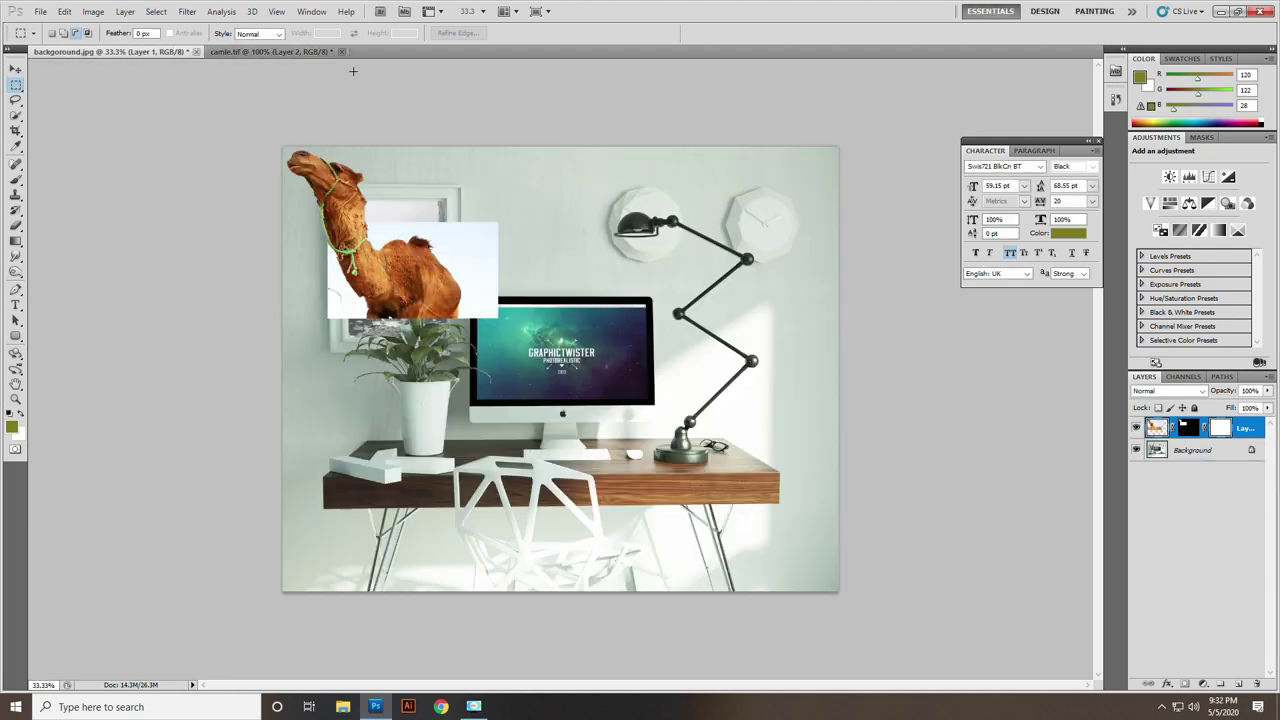
# Step: Close camle.tif without saving changes
pyautogui.click(341, 51)
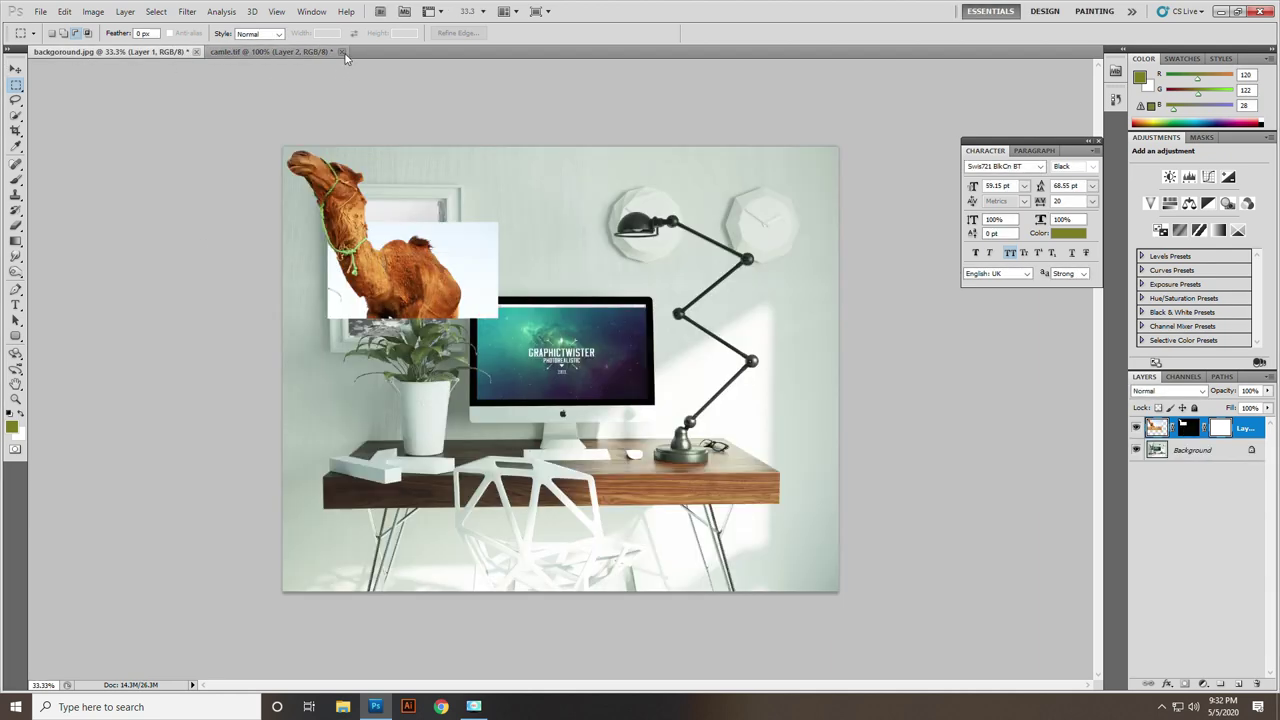
pyautogui.press('Return')
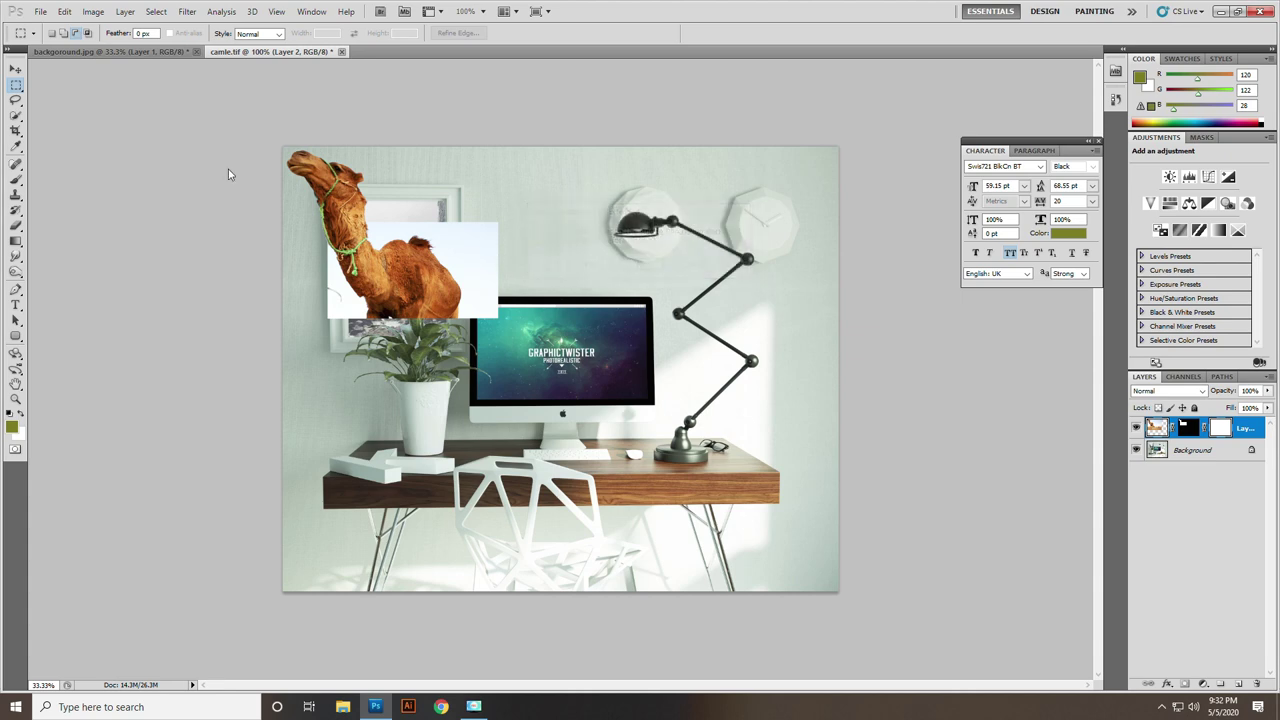
pyautogui.click(16, 68)
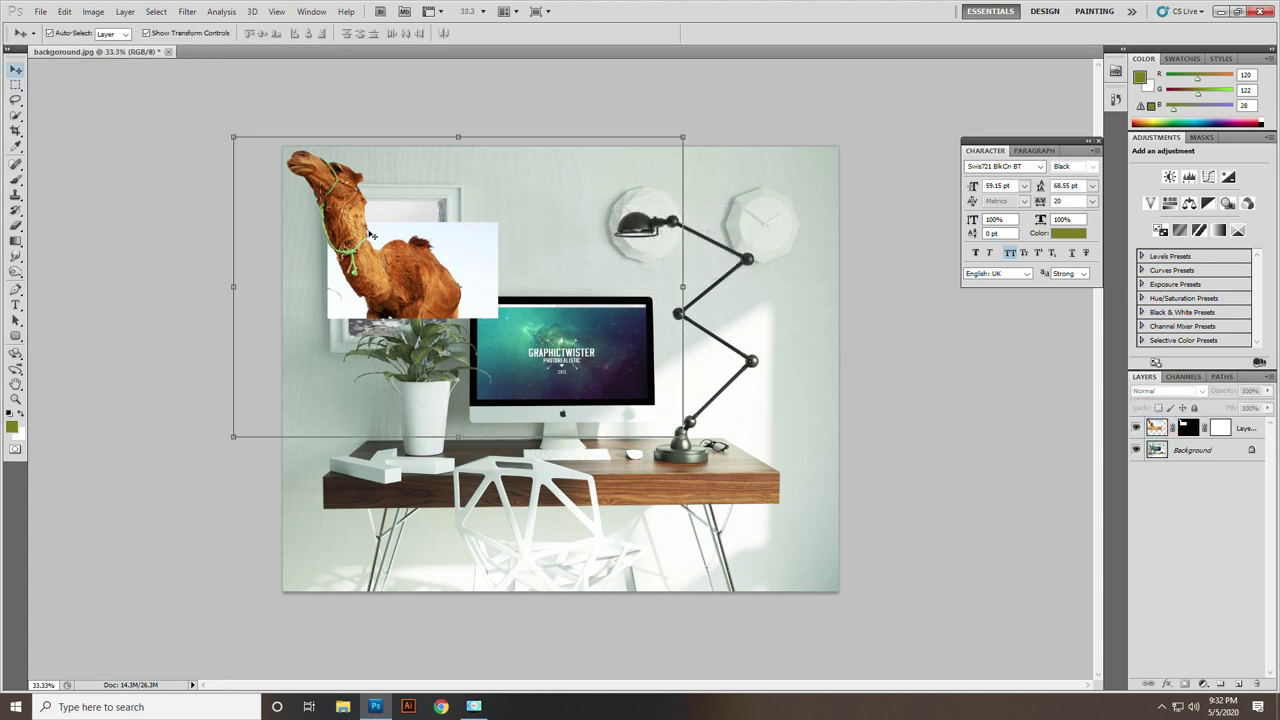
# Step: Convert the camel layer (Layer 1) to a smart object
pyautogui.moveTo(325, 200); pyautogui.dragTo(328, 172)
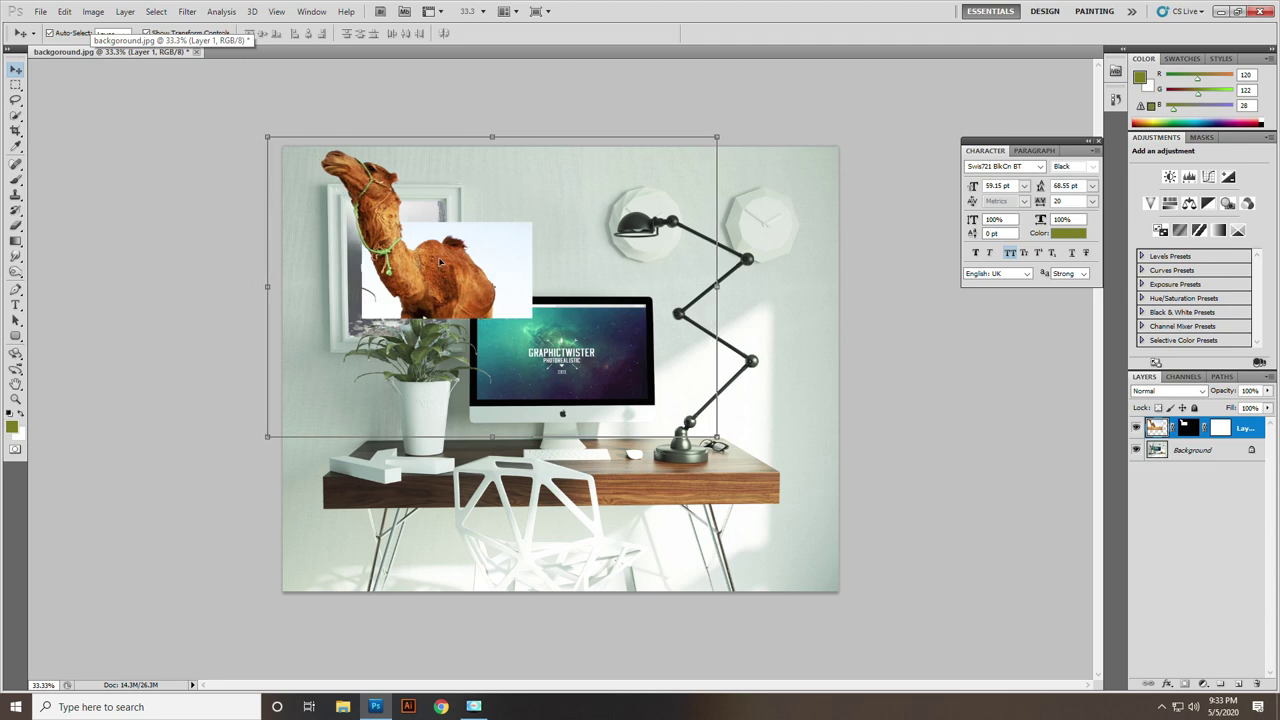
pyautogui.rightClick(1155, 428)
pyautogui.rightClick(1265, 428)
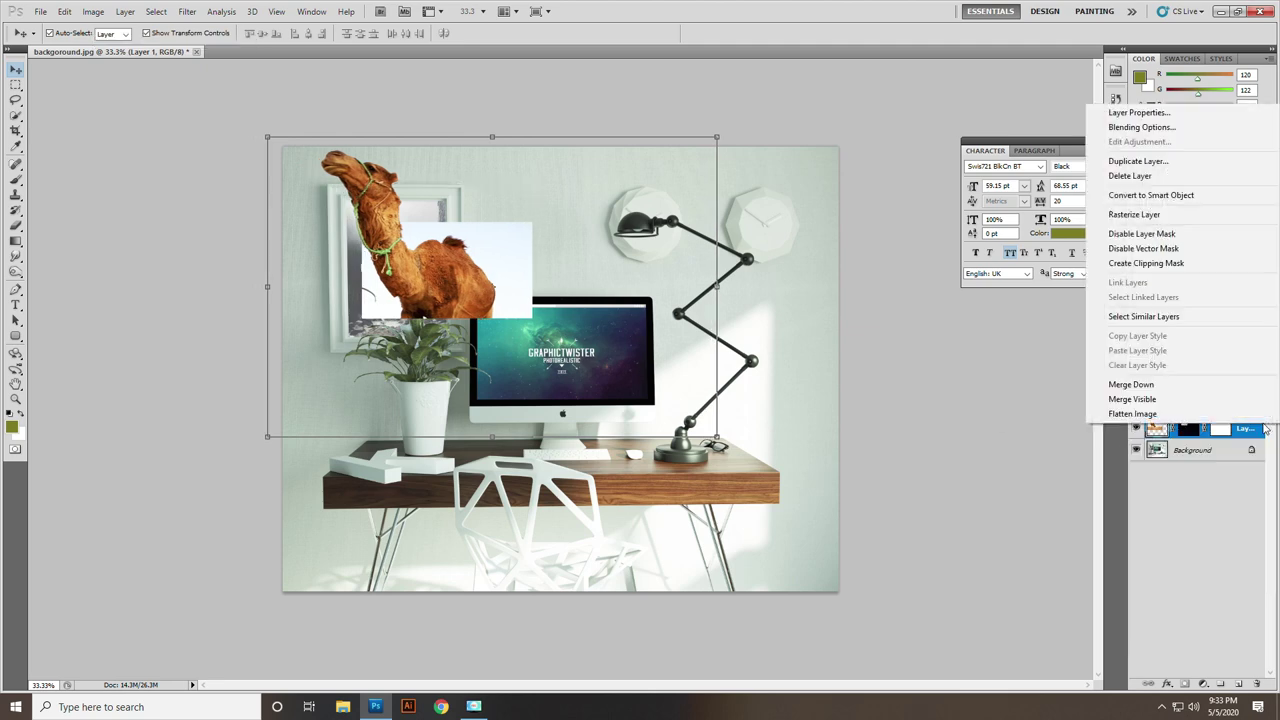
pyautogui.click(1150, 195)
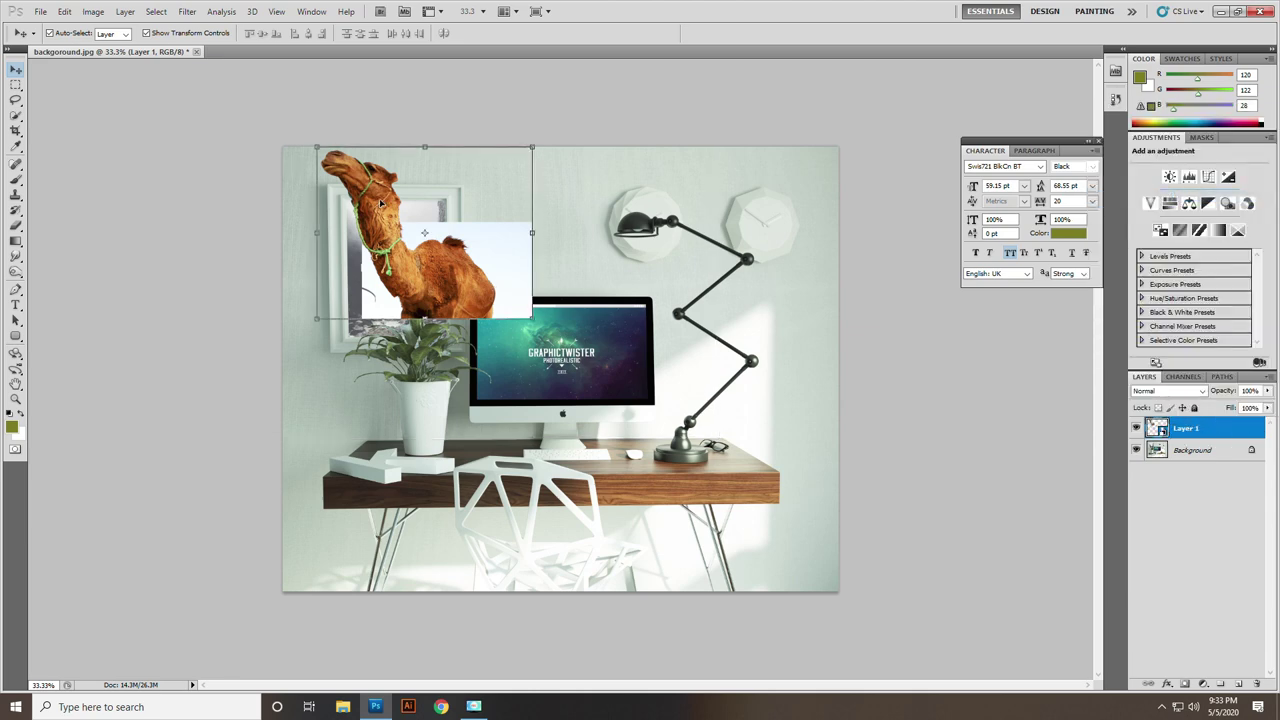
# Step: Move the camel onto the monitor screen, nudging it slightly right and up
pyautogui.moveTo(380, 203); pyautogui.dragTo(431, 289)
pyautogui.press('Right')
pyautogui.press('Right')
pyautogui.press('Right')
pyautogui.press('Right')
pyautogui.press('Right')
pyautogui.press('Right')
pyautogui.press('Up')
pyautogui.press('Up')
pyautogui.press('Up')
pyautogui.press('Up')
pyautogui.press('Up')
pyautogui.press('Up')
pyautogui.press('Up')
pyautogui.press('Up')
pyautogui.press('Up')
pyautogui.press('Up')
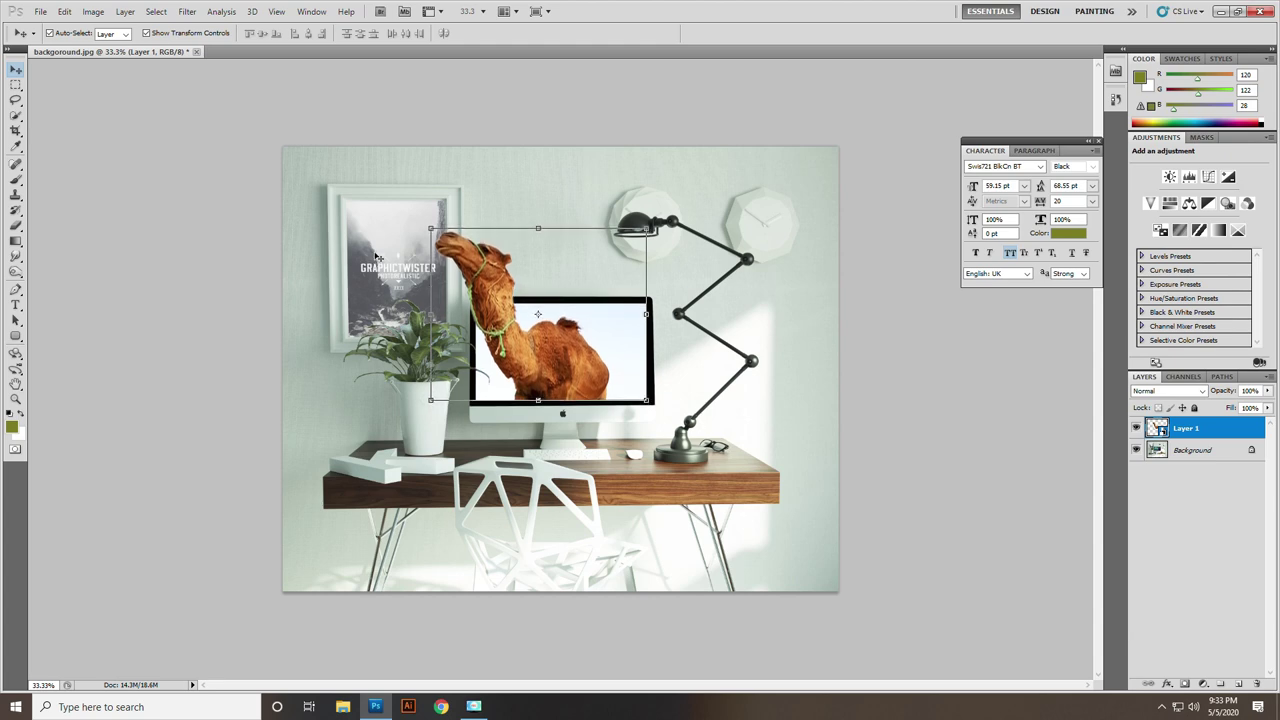
pyautogui.click(137, 136)
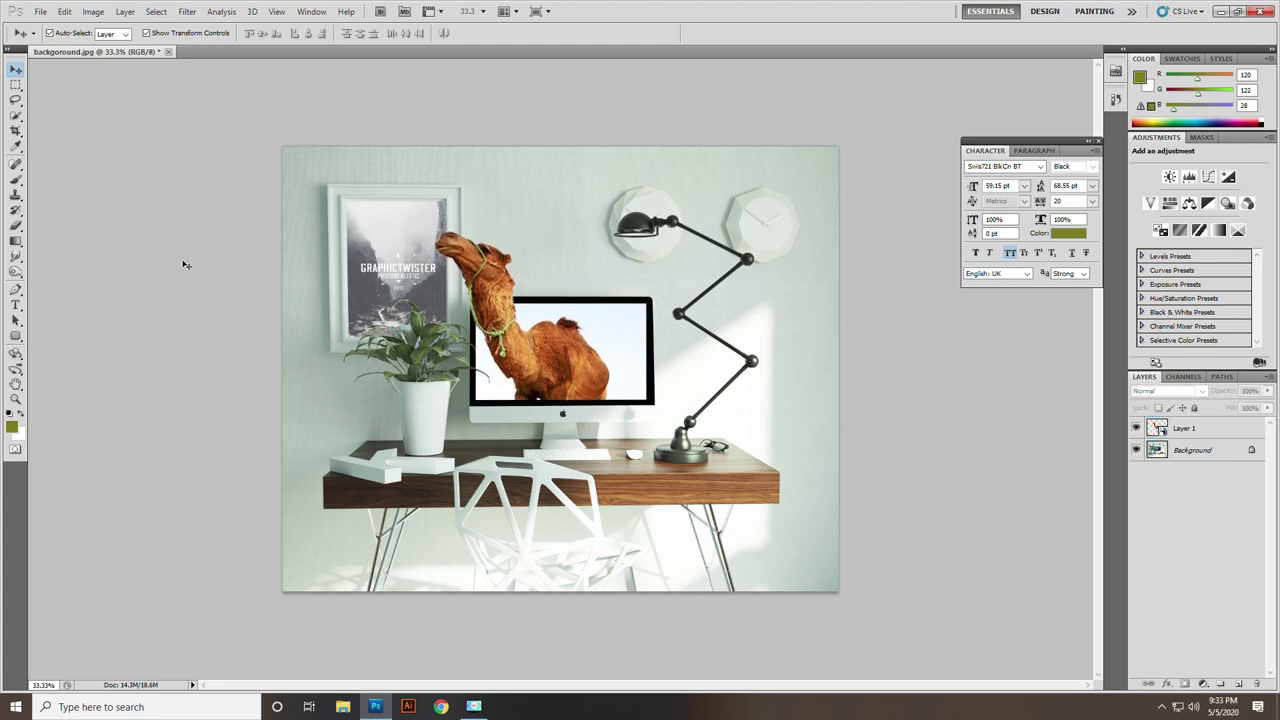
# Step: Open the ivy vines image tree.tif
pyautogui.hotkey('ctrl', 'o')
pyautogui.click(660, 108)
pyautogui.press('Right')
pyautogui.press('Right')
pyautogui.press('Return')
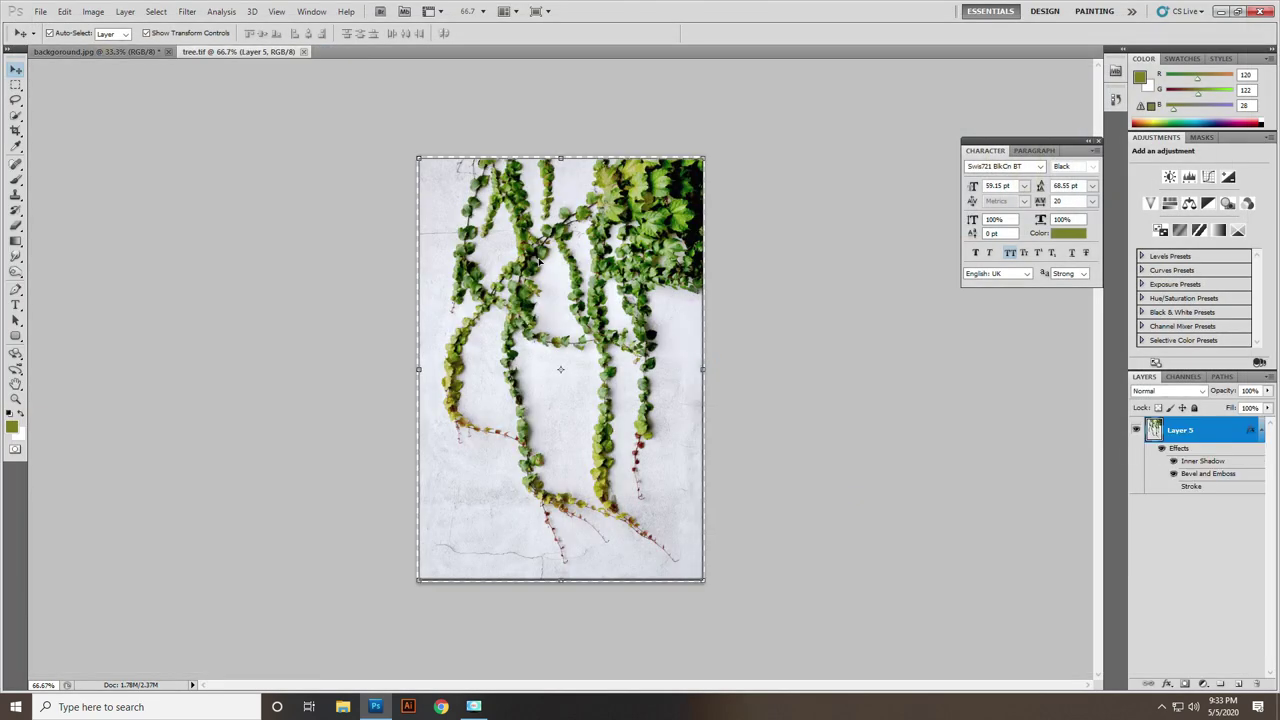
# Step: Bring the vines into the desk scene as a layer placed below the camel
pyautogui.moveTo(538, 261)
pyautogui.mouseDown()
pyautogui.moveTo(108, 66)
pyautogui.moveTo(406, 258)
pyautogui.moveTo(364, 230)
pyautogui.mouseUp()
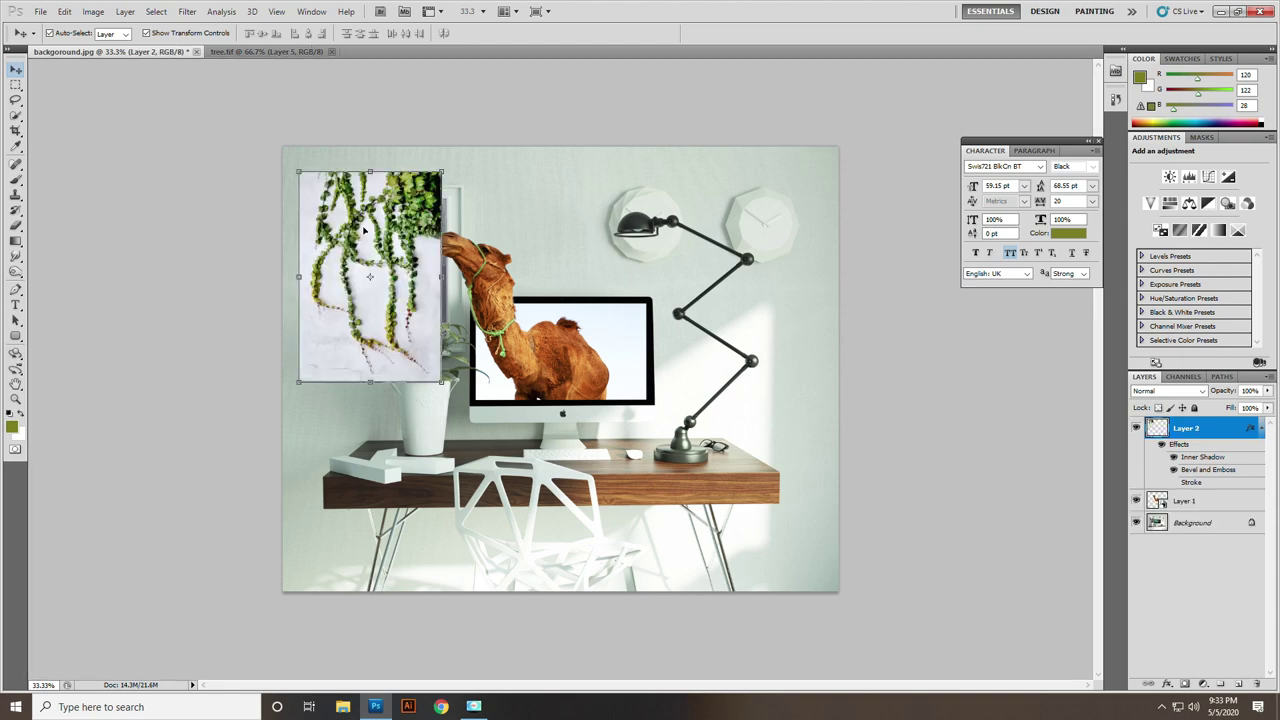
pyautogui.hotkey('ctrl', '[')
pyautogui.hotkey('ctrl', '+')
pyautogui.hotkey('ctrl', '+')
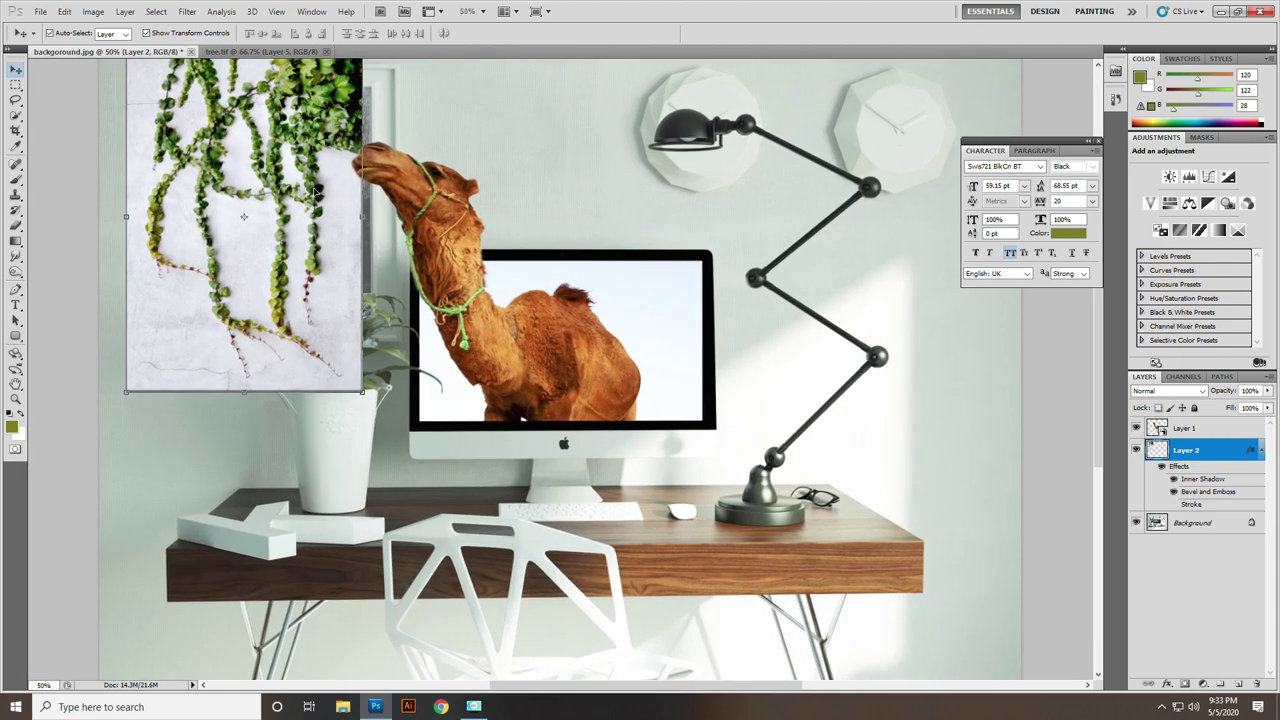
pyautogui.scroll(3, 412, 470)
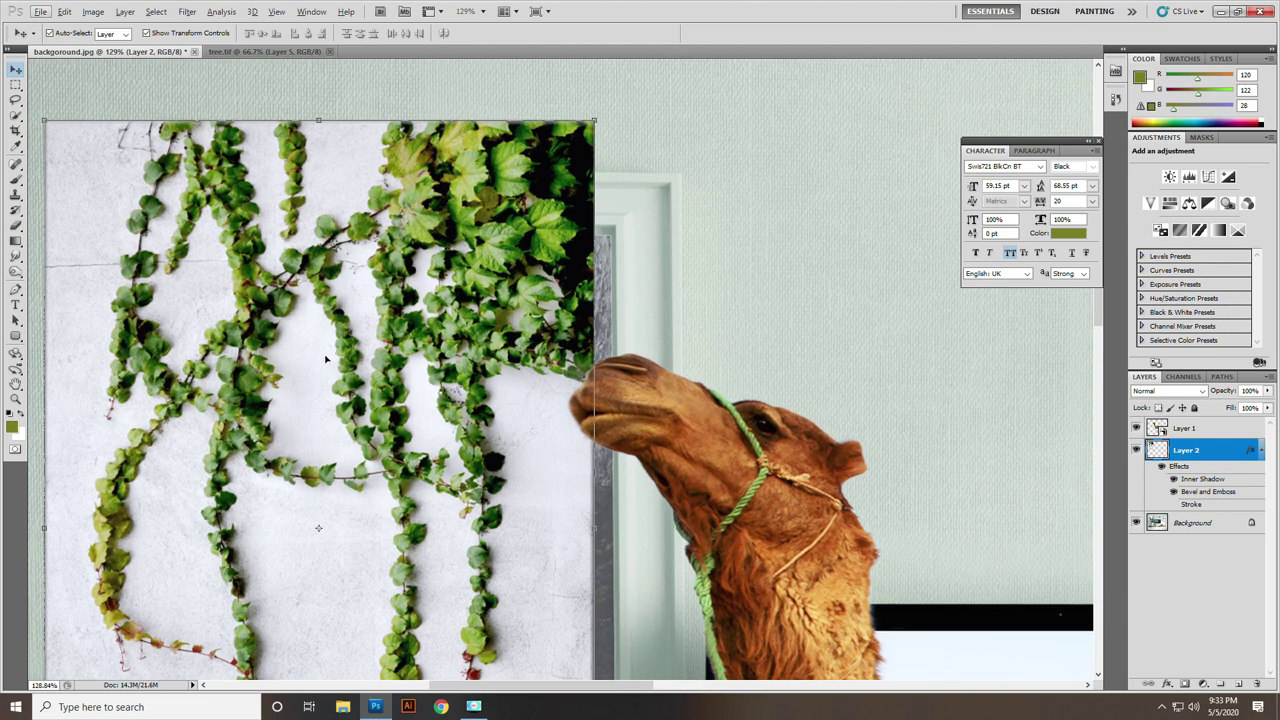
# Step: Scale the vines layer down from its lower-left corner to fit the wall frame
pyautogui.hotkey('ctrl', 't')
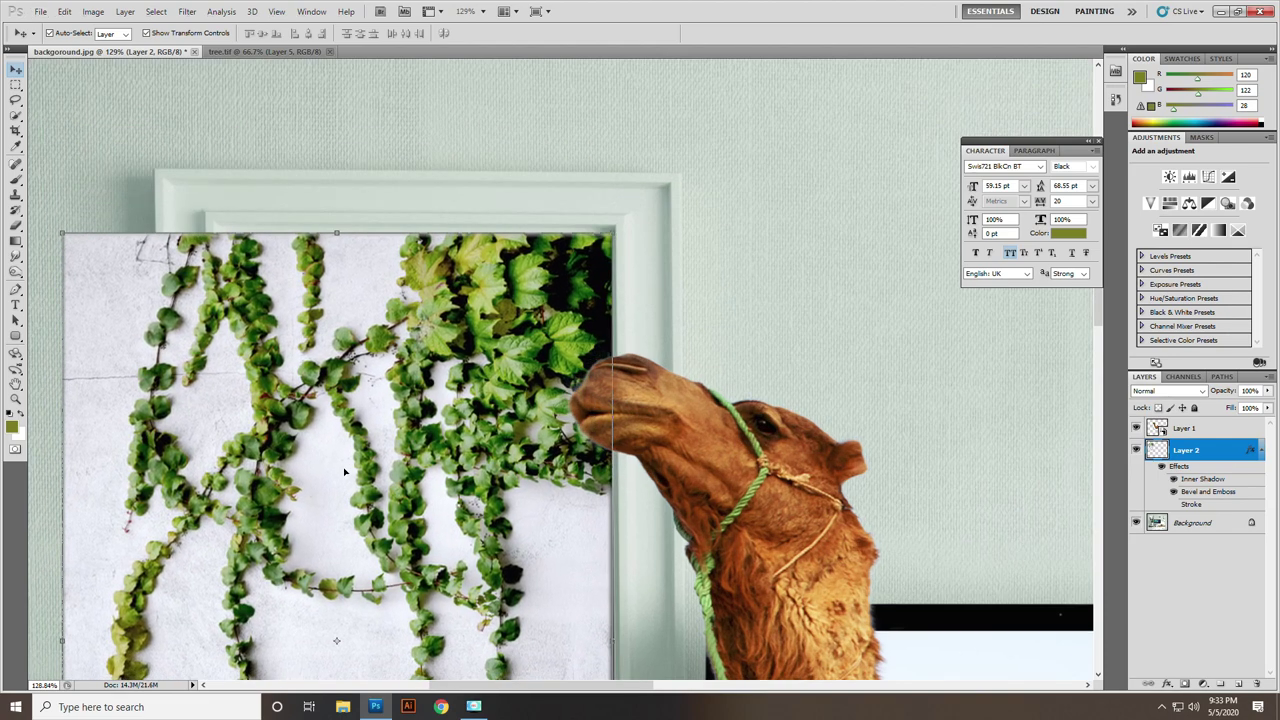
pyautogui.scroll(-3, 277, 477)
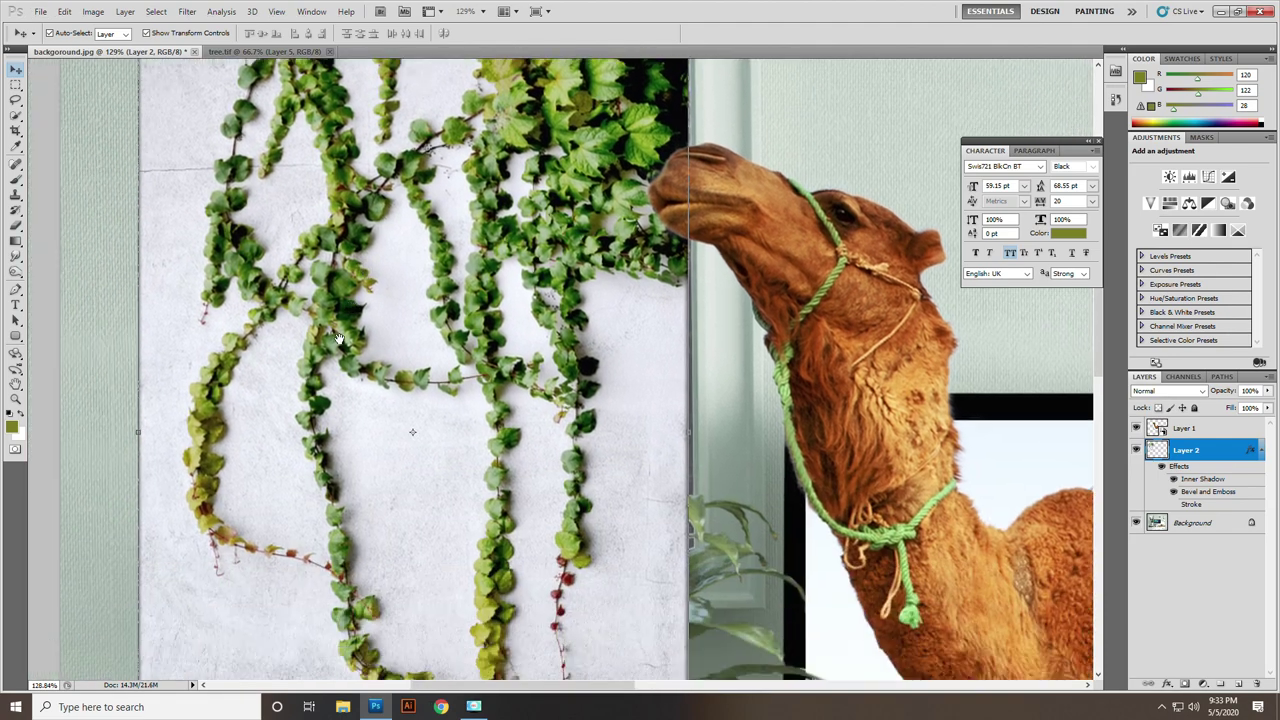
pyautogui.scroll(-3, 260, 482)
pyautogui.scroll(-3, 244, 488)
pyautogui.moveTo(200, 529)
pyautogui.mouseDown()
pyautogui.moveTo(383, 254)
pyautogui.moveTo(399, 188)
pyautogui.moveTo(385, 243)
pyautogui.mouseUp()
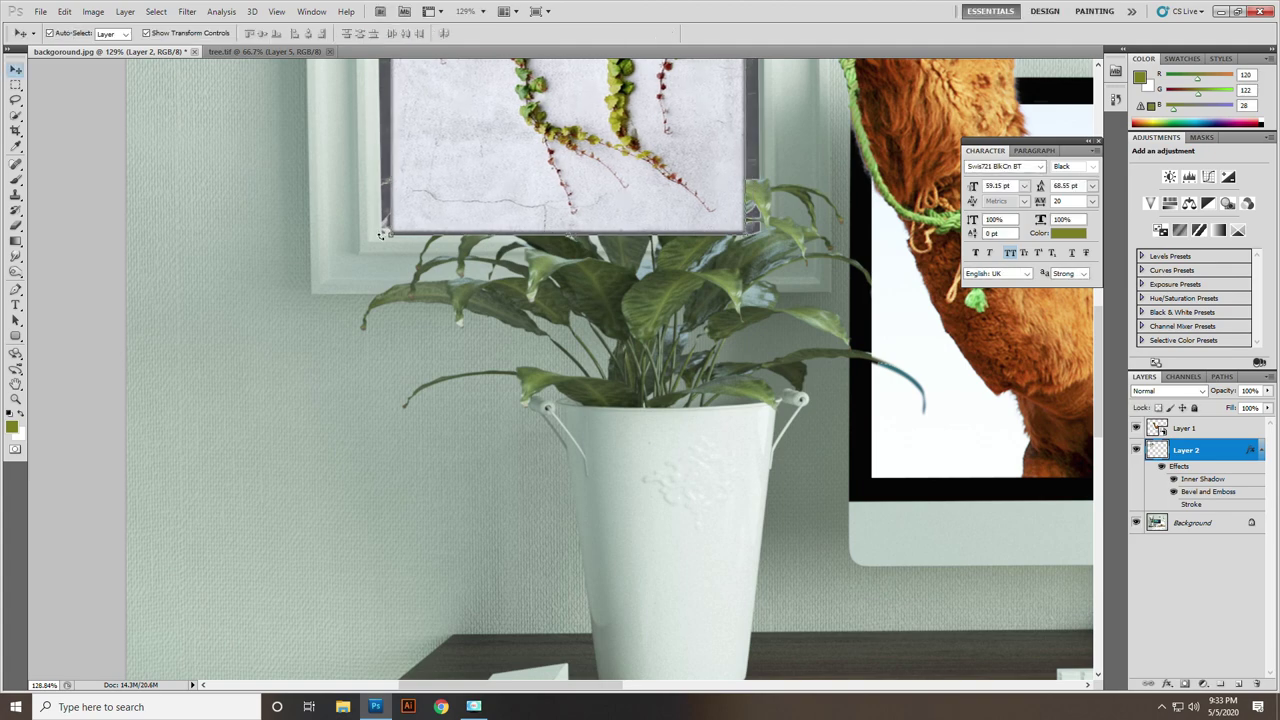
pyautogui.press('Return')
pyautogui.hotkey('ctrl', '1')
pyautogui.scroll(3, 371, 614)
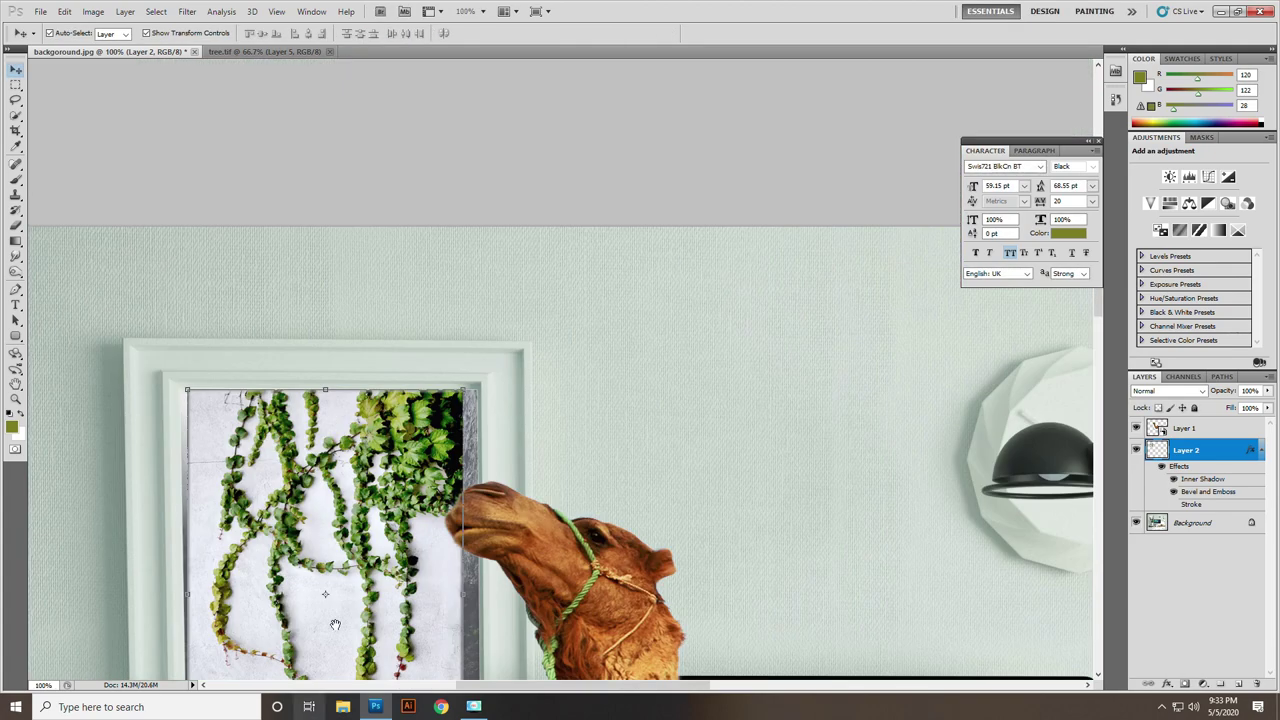
# Step: Adjust each corner of the vines layer to match the white frame's edges
pyautogui.moveTo(326, 596); pyautogui.dragTo(347, 336)
pyautogui.moveTo(478, 334); pyautogui.dragTo(497, 334)
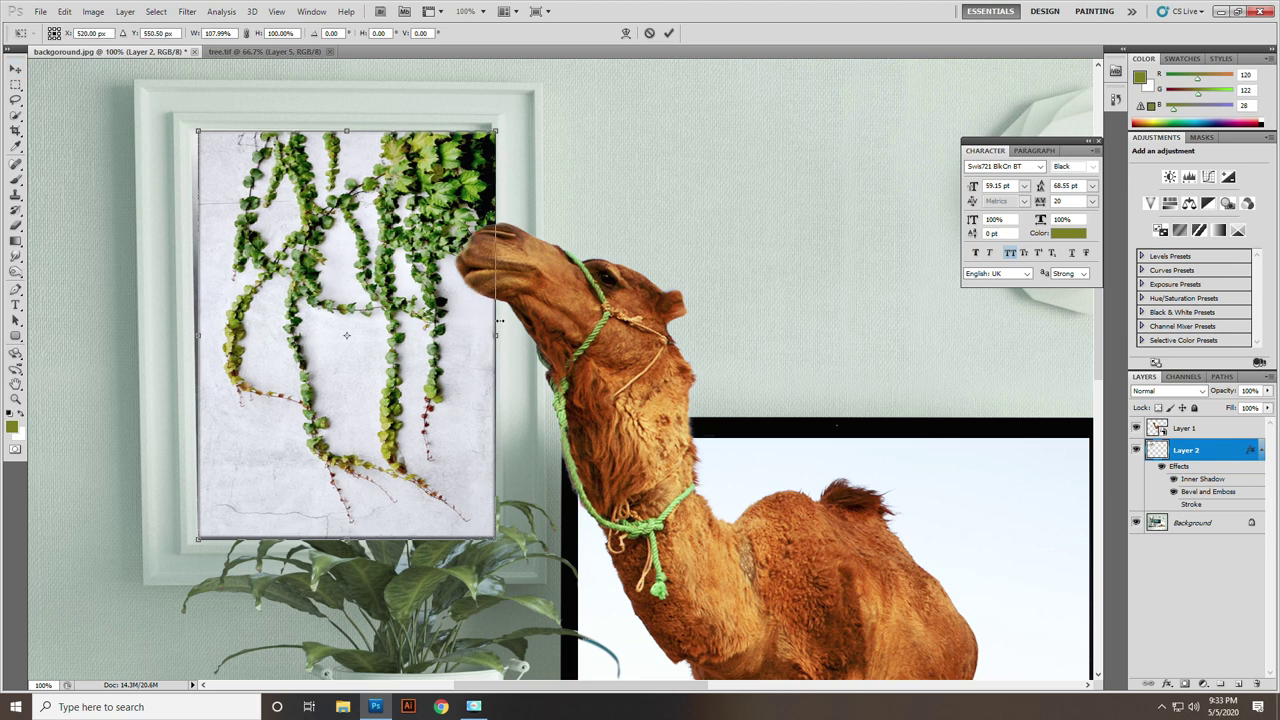
pyautogui.moveTo(197, 131); pyautogui.dragTo(187, 129)
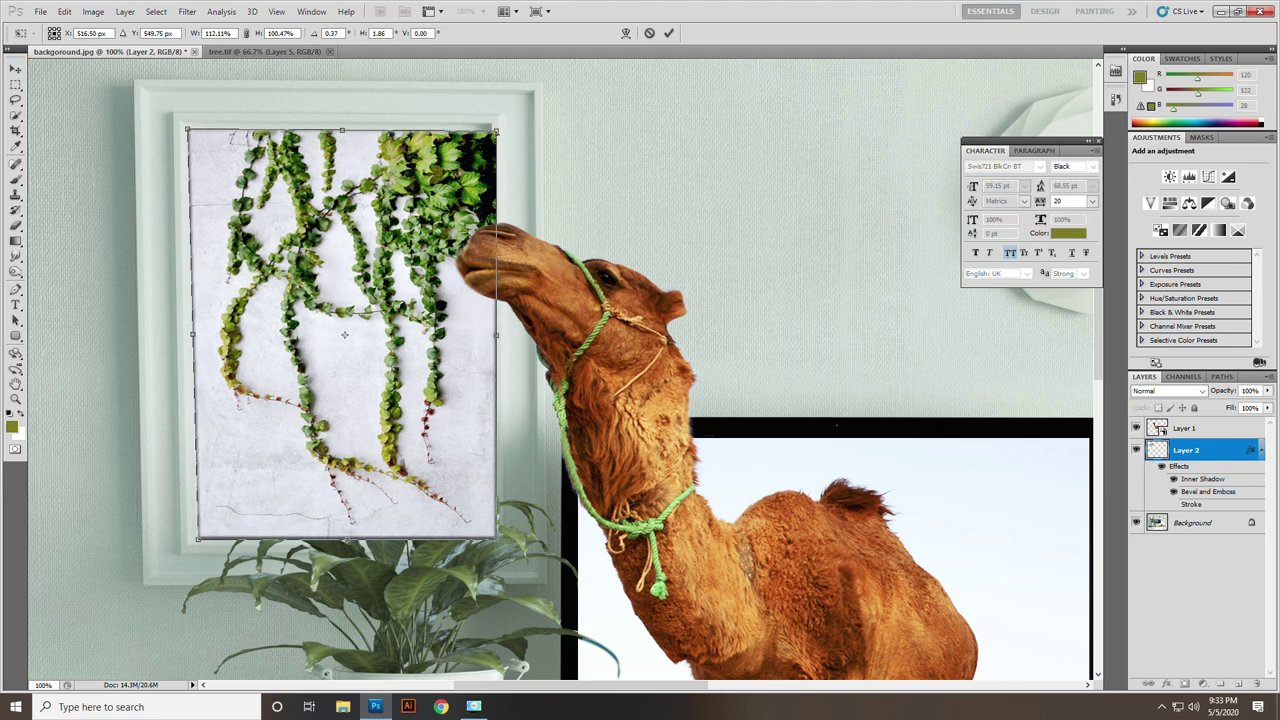
pyautogui.moveTo(497, 131); pyautogui.dragTo(487, 133)
pyautogui.moveTo(491, 537); pyautogui.dragTo(488, 537)
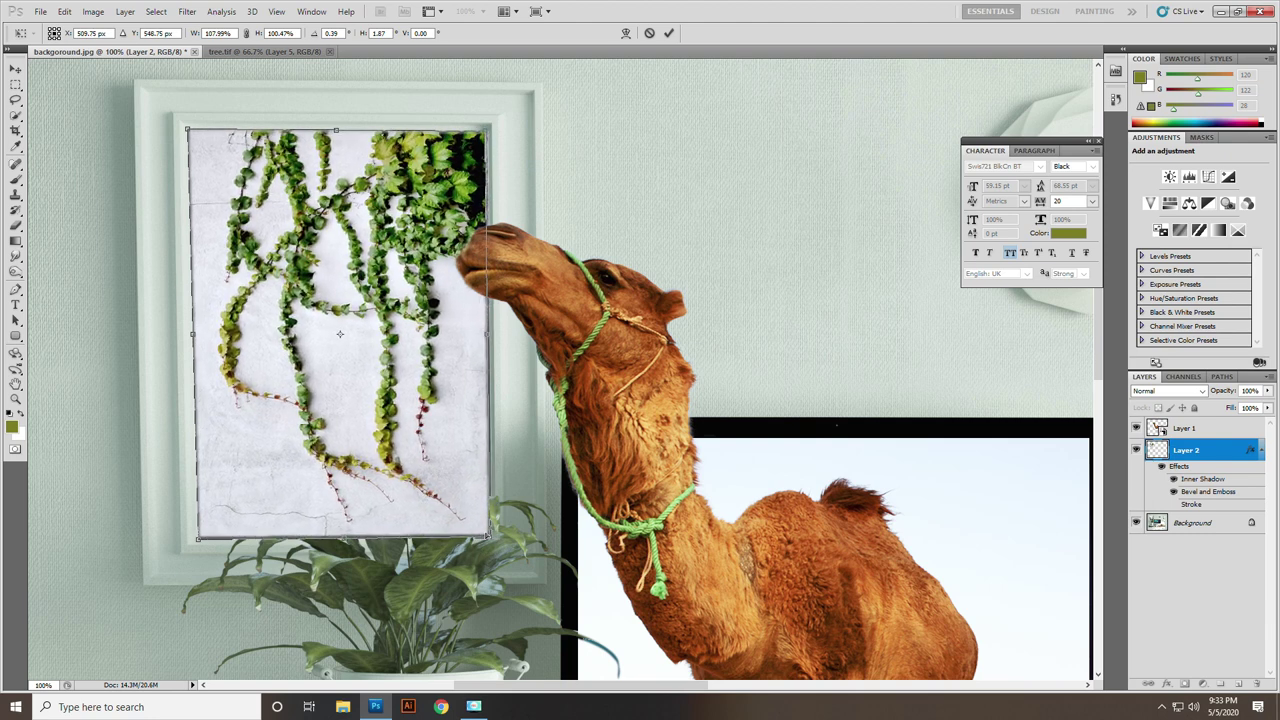
pyautogui.moveTo(196, 540); pyautogui.dragTo(198, 540)
pyautogui.press('Return')
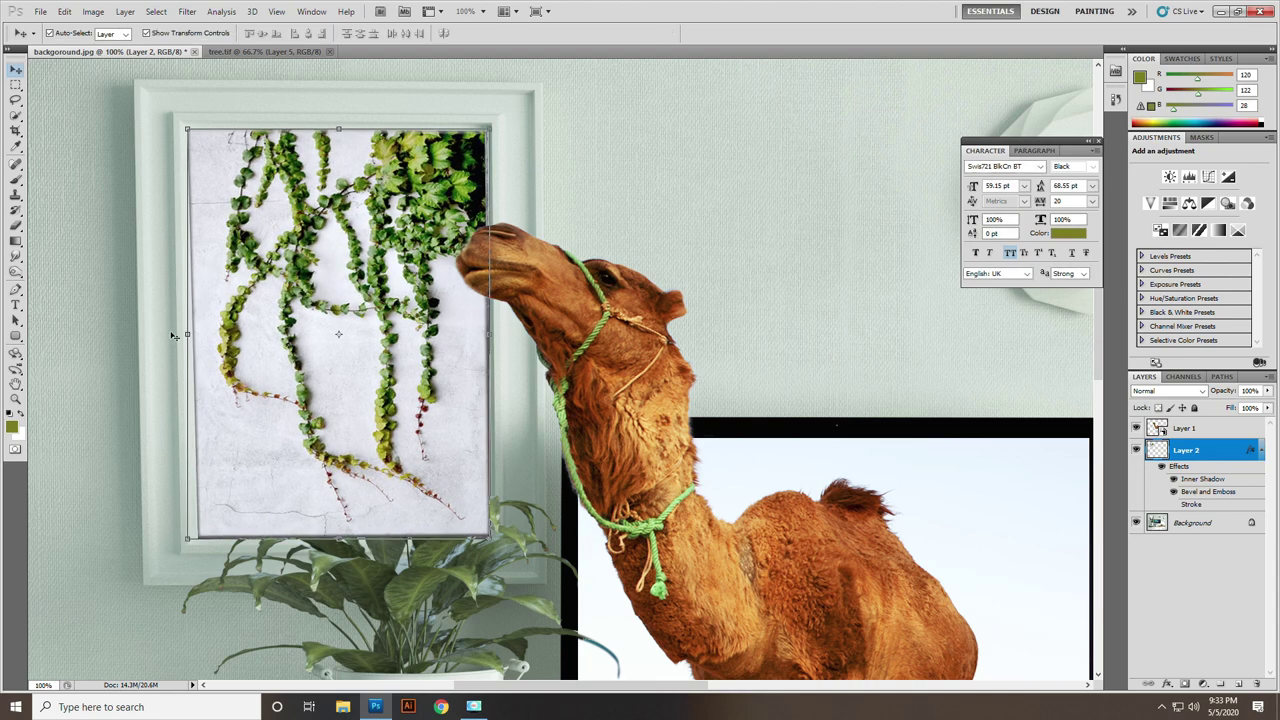
pyautogui.hotkey('ctrl', '+')
pyautogui.moveTo(461, 478); pyautogui.dragTo(703, 310)
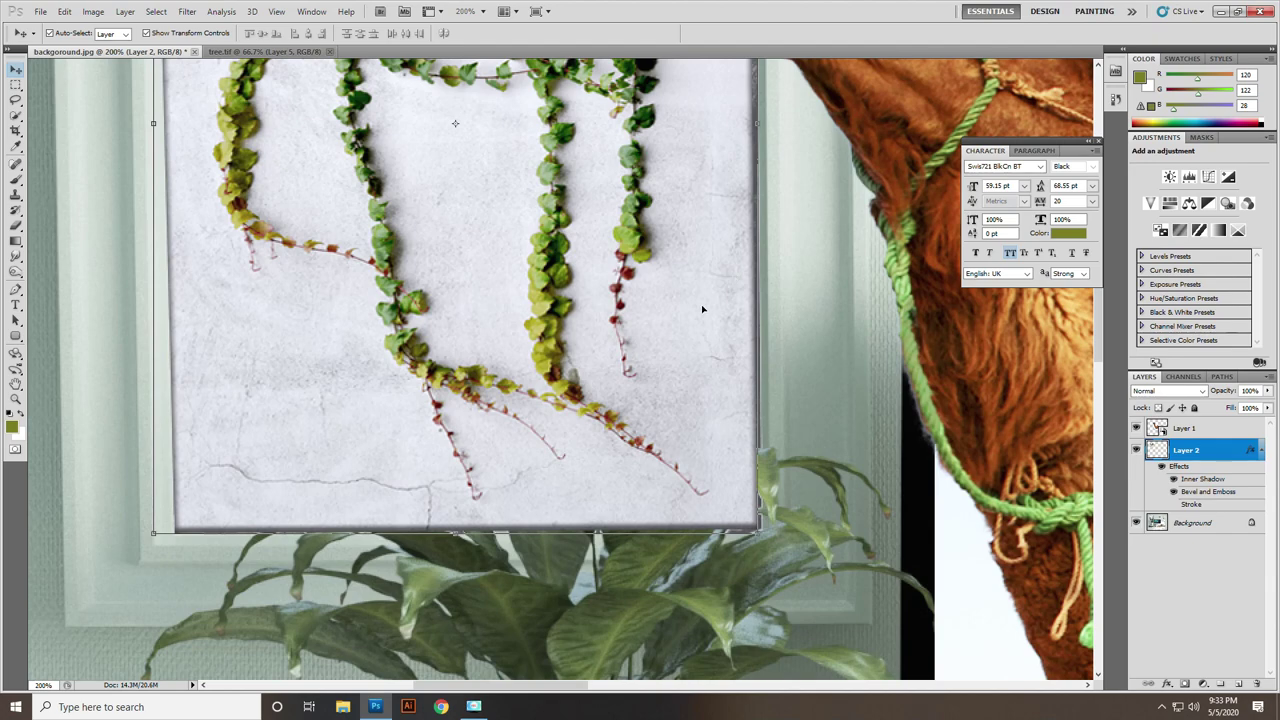
# Step: Hide the vines layer and make the Background layer active with Quick Selection
pyautogui.click(1136, 451)
pyautogui.click(1193, 523)
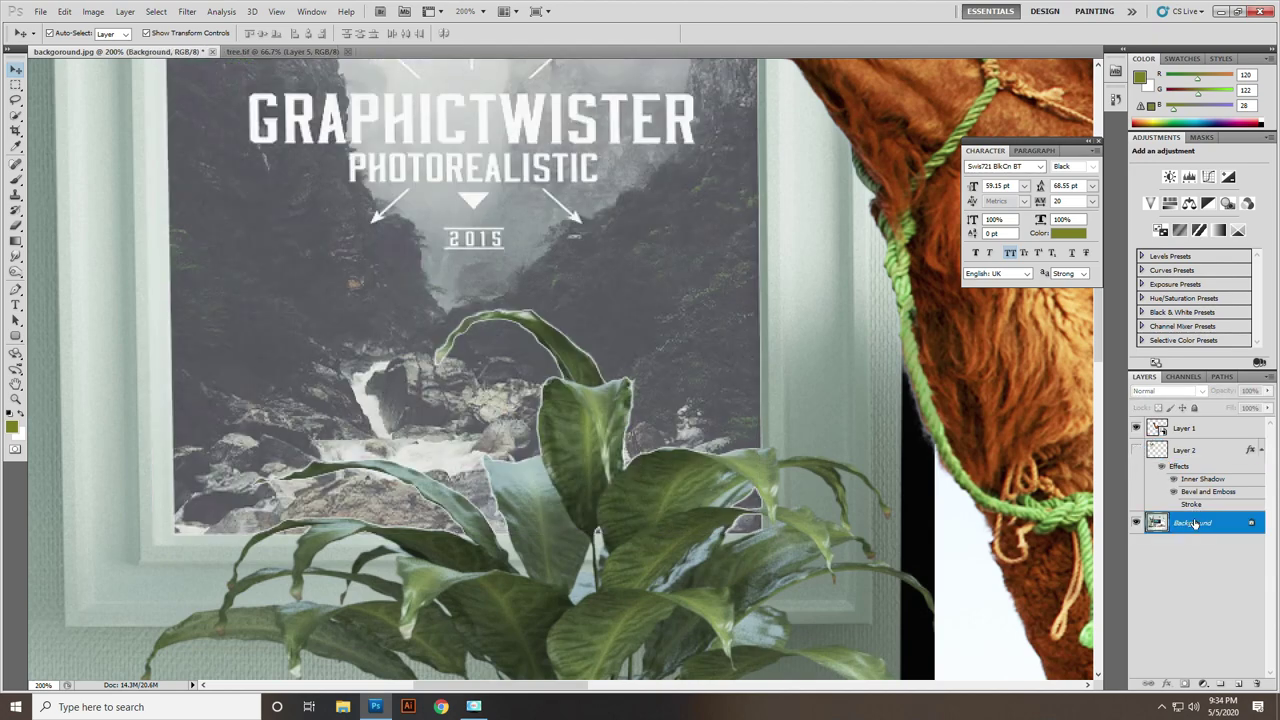
pyautogui.click(17, 116)
# Step: Select the potted plant's upper leaves where they overlap the framed poster
pyautogui.moveTo(587, 476); pyautogui.dragTo(585, 460)
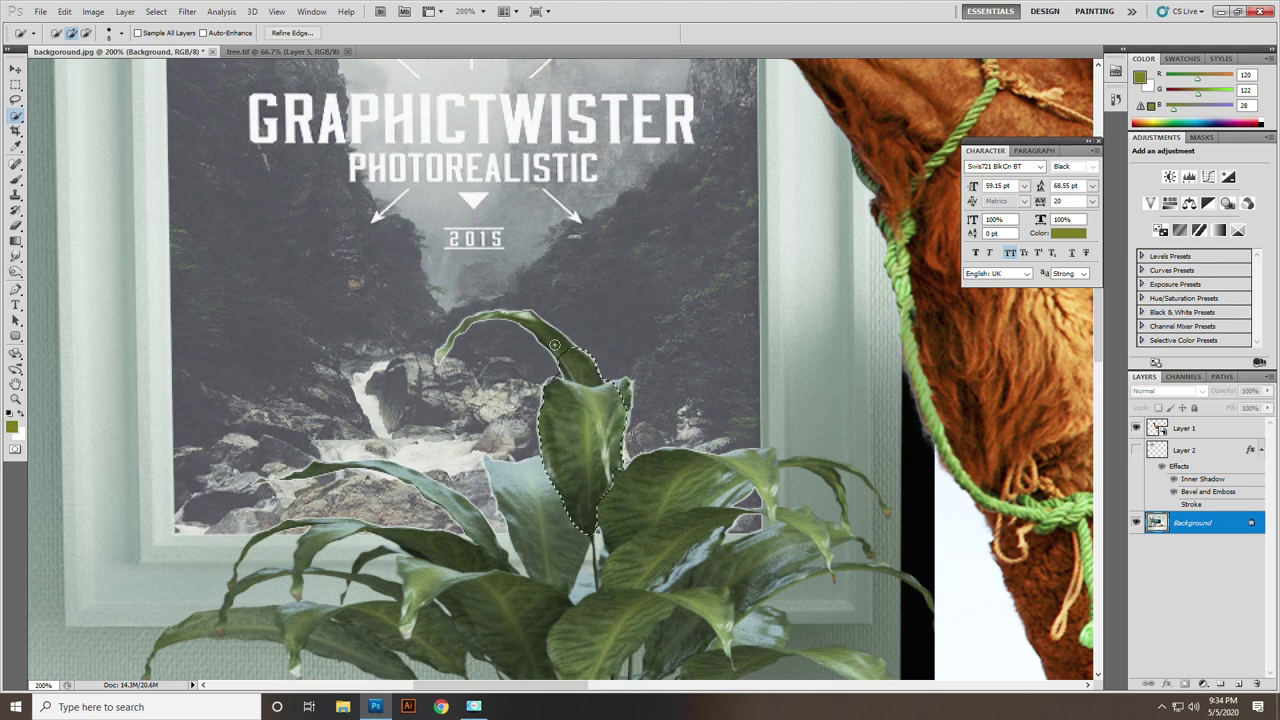
pyautogui.click(518, 478)
pyautogui.moveTo(690, 485); pyautogui.dragTo(775, 489)
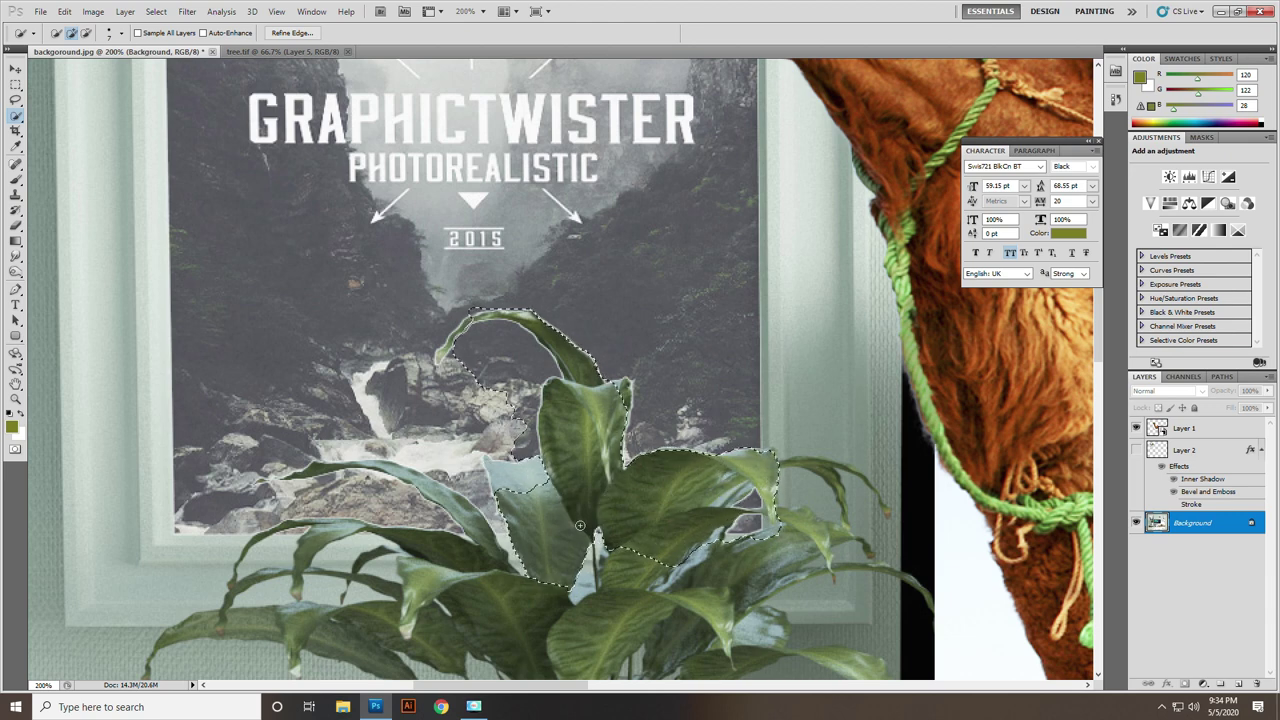
pyautogui.moveTo(499, 477); pyautogui.dragTo(436, 483)
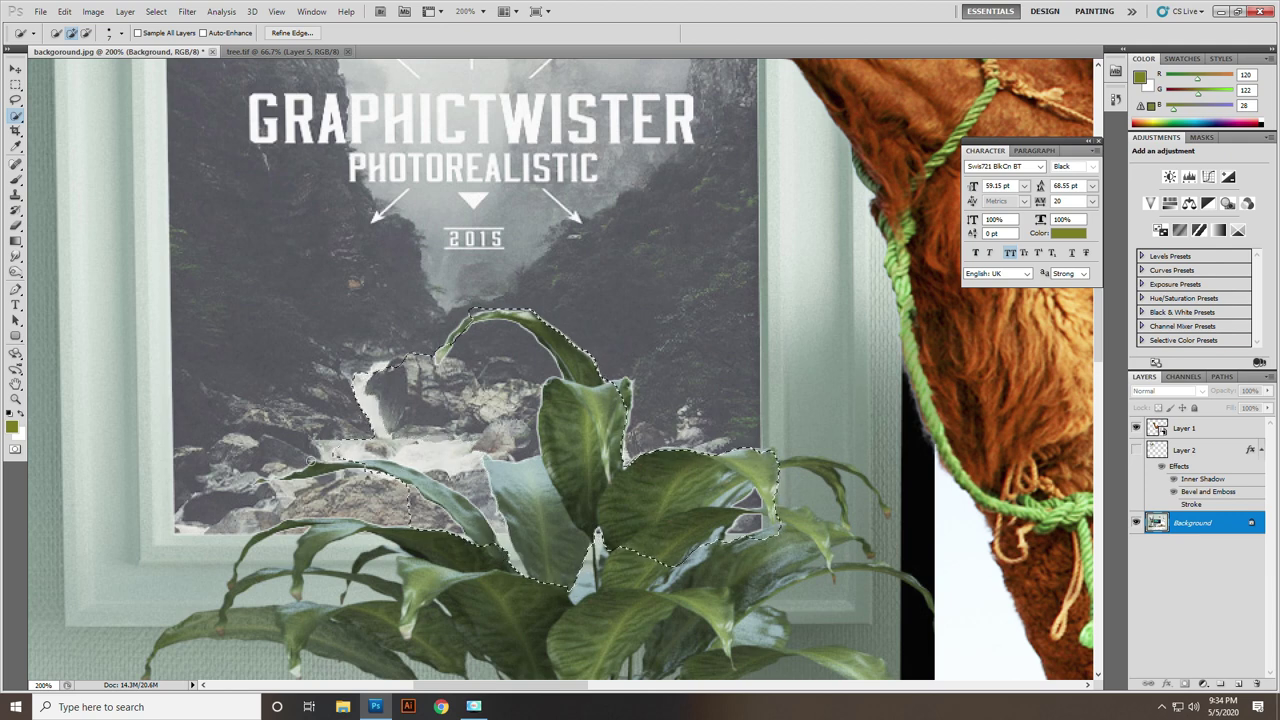
pyautogui.moveTo(436, 483); pyautogui.dragTo(293, 478)
pyautogui.click(307, 35)
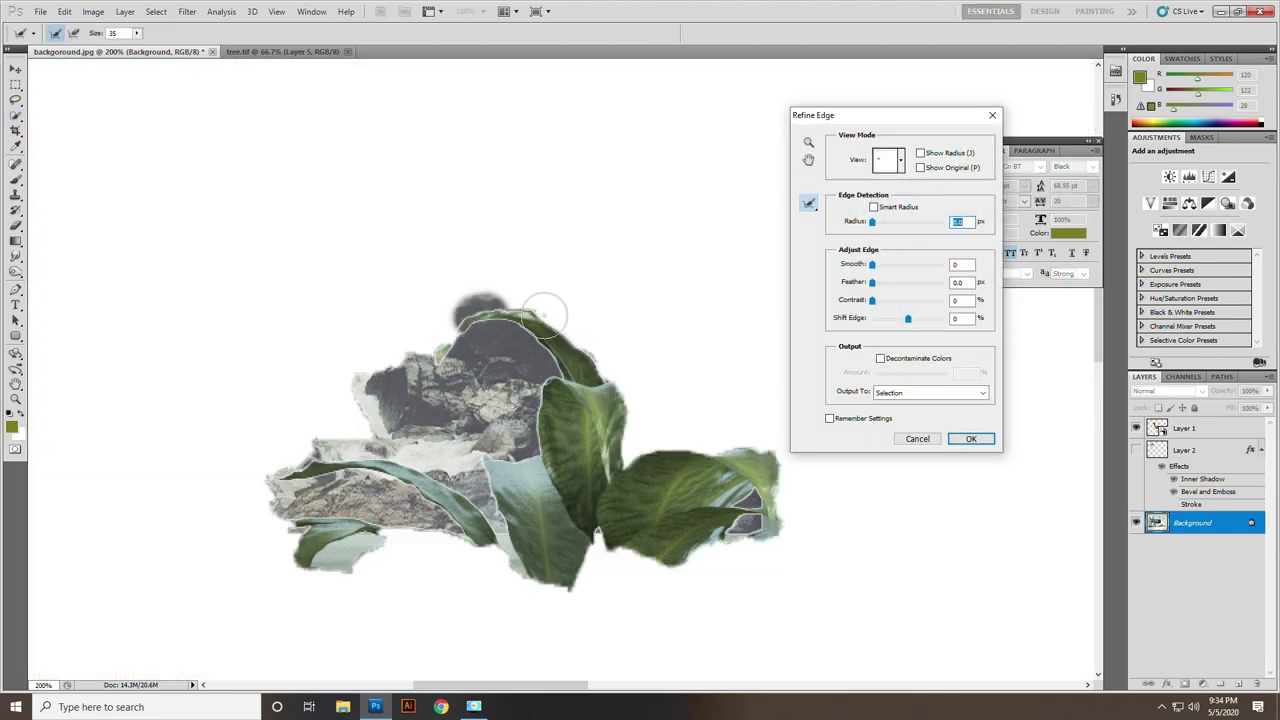
# Step: Brush Refine Radius along the top, right and lower-left leaf edges, then accept
pyautogui.moveTo(545, 316); pyautogui.dragTo(598, 393)
pyautogui.moveTo(423, 330); pyautogui.dragTo(404, 400)
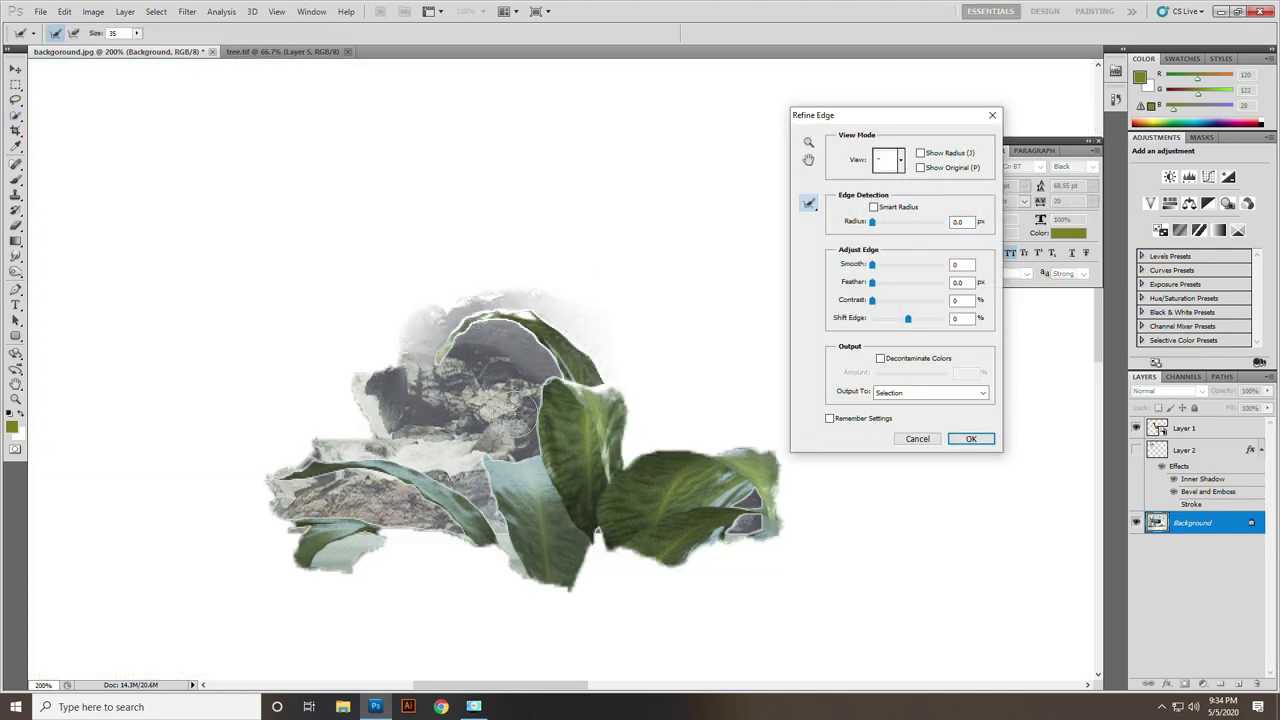
pyautogui.moveTo(590, 385)
pyautogui.mouseDown()
pyautogui.moveTo(775, 440)
pyautogui.moveTo(457, 563)
pyautogui.moveTo(623, 612)
pyautogui.mouseUp()
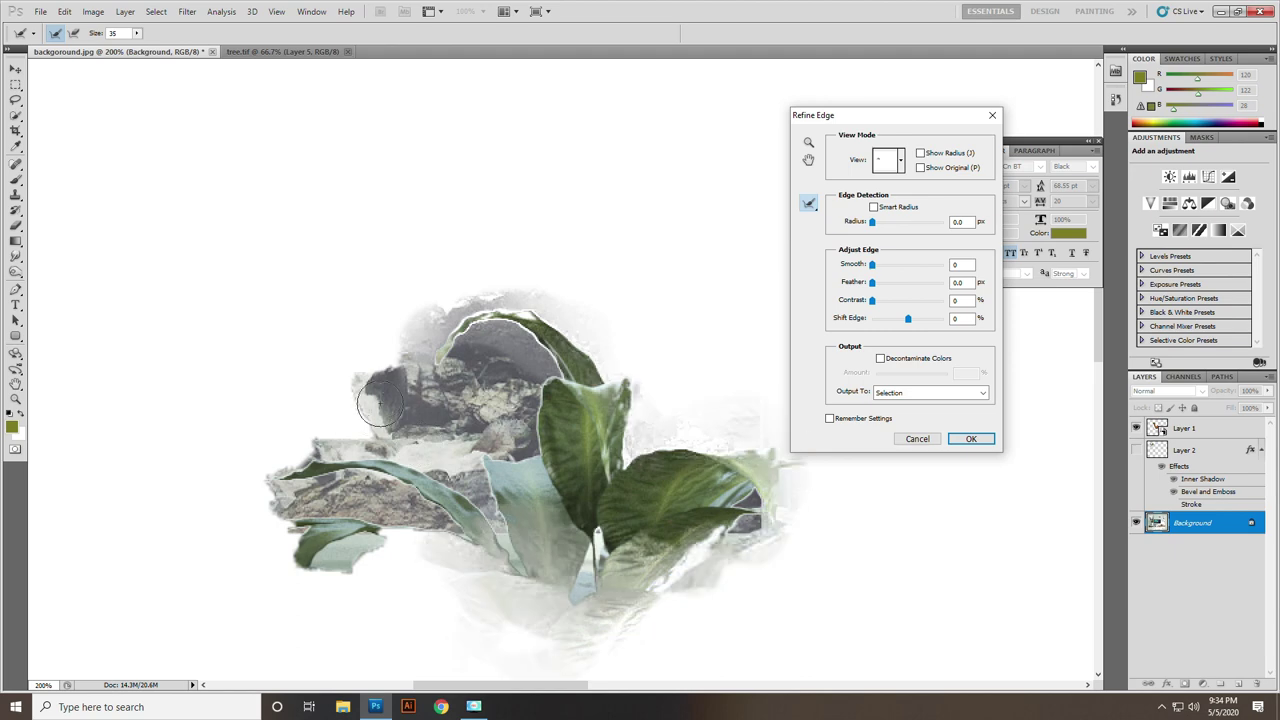
pyautogui.moveTo(256, 467)
pyautogui.mouseDown()
pyautogui.moveTo(388, 528)
pyautogui.moveTo(209, 543)
pyautogui.moveTo(330, 610)
pyautogui.moveTo(509, 563)
pyautogui.mouseUp()
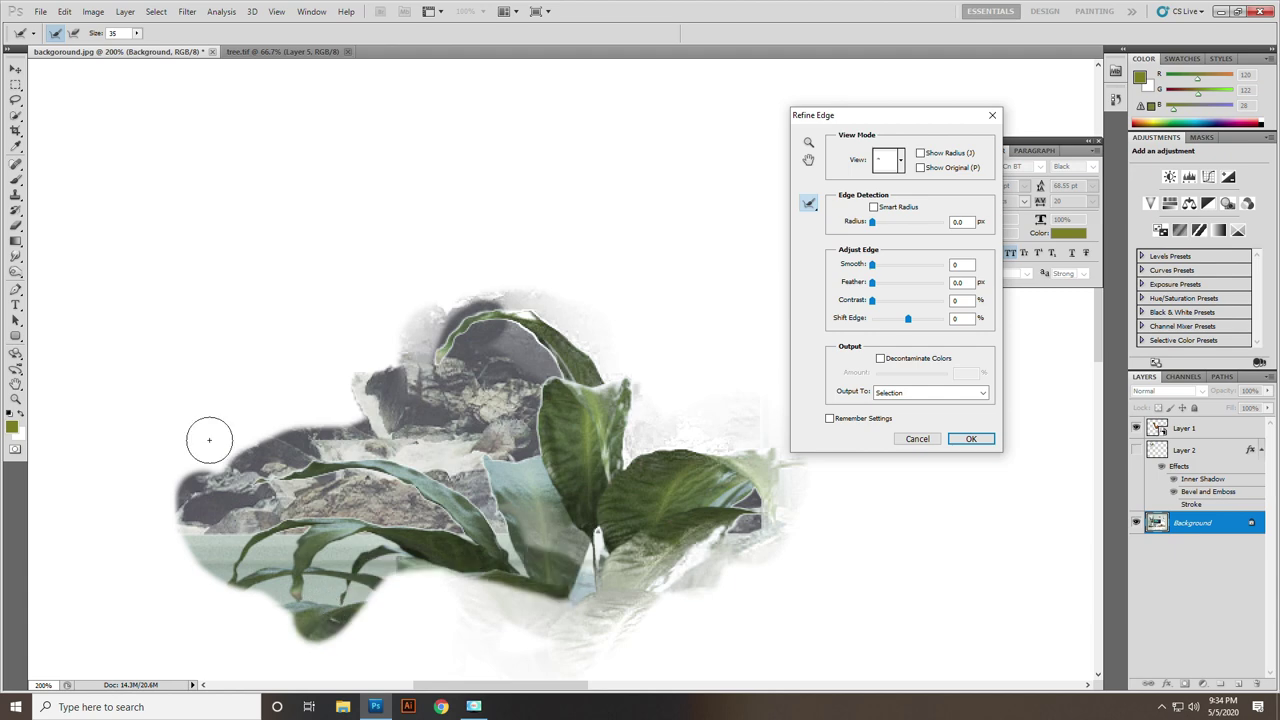
pyautogui.press('Return')
pyautogui.hotkey('ctrl', '-')
pyautogui.hotkey('ctrl', '-')
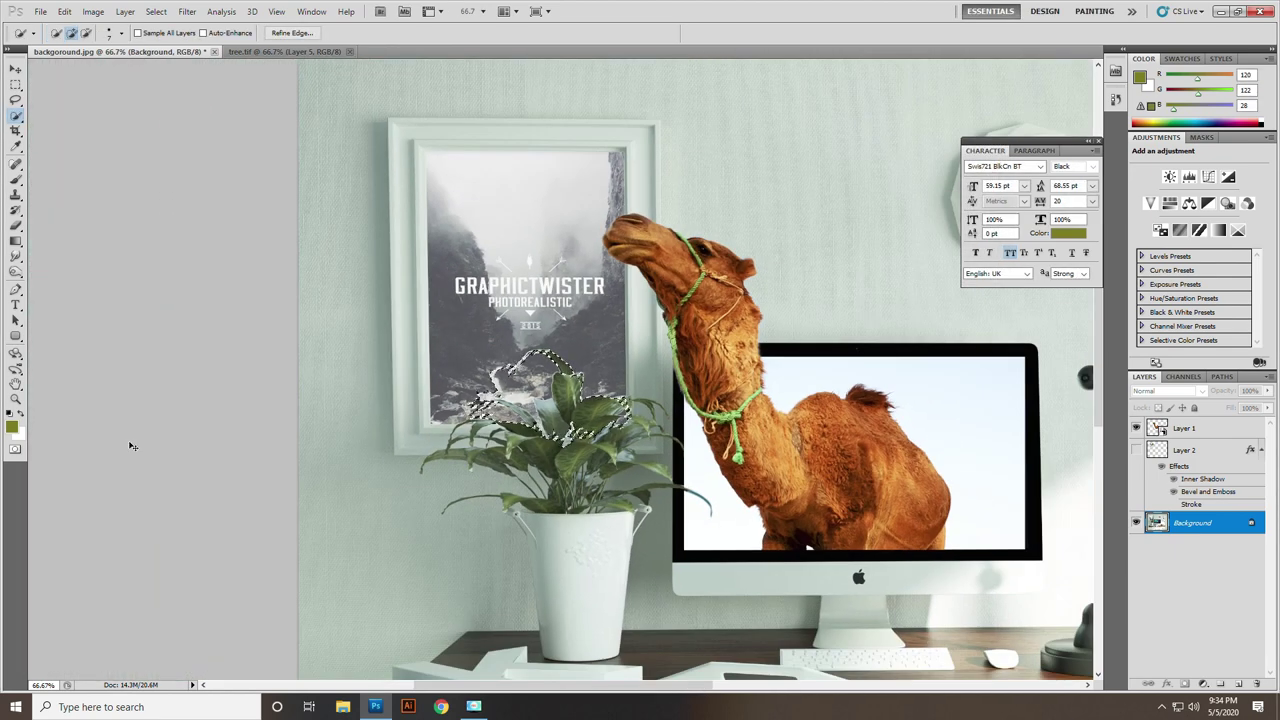
# Step: Copy the selected leaves to a new top layer and make the vines visible again
pyautogui.hotkey('ctrl', 'j')
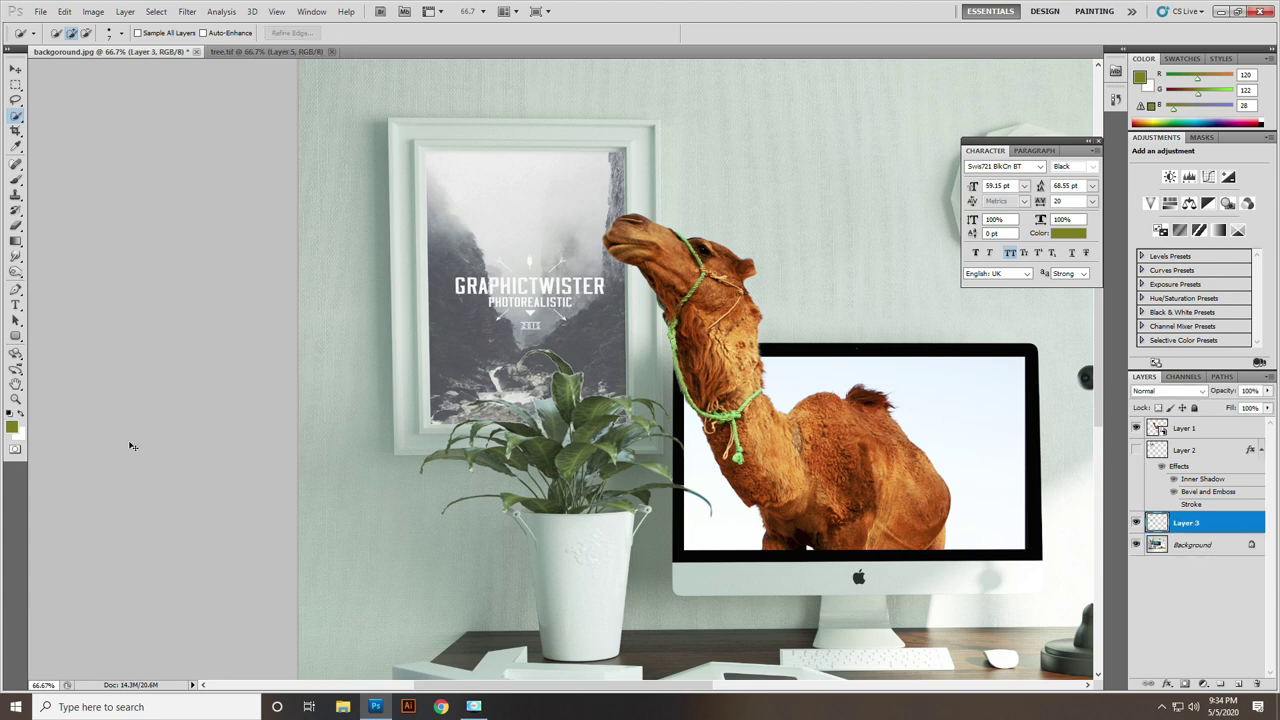
pyautogui.hotkey('ctrl', 'shift', ']')
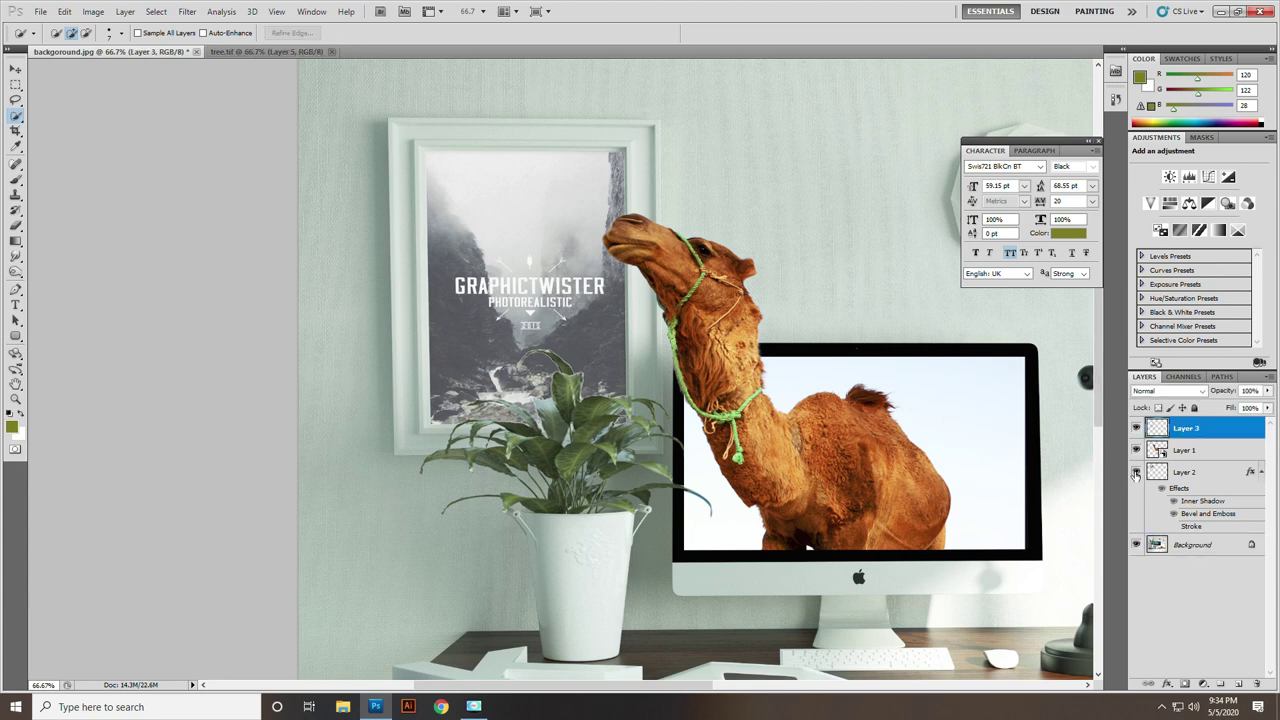
pyautogui.click(1136, 473)
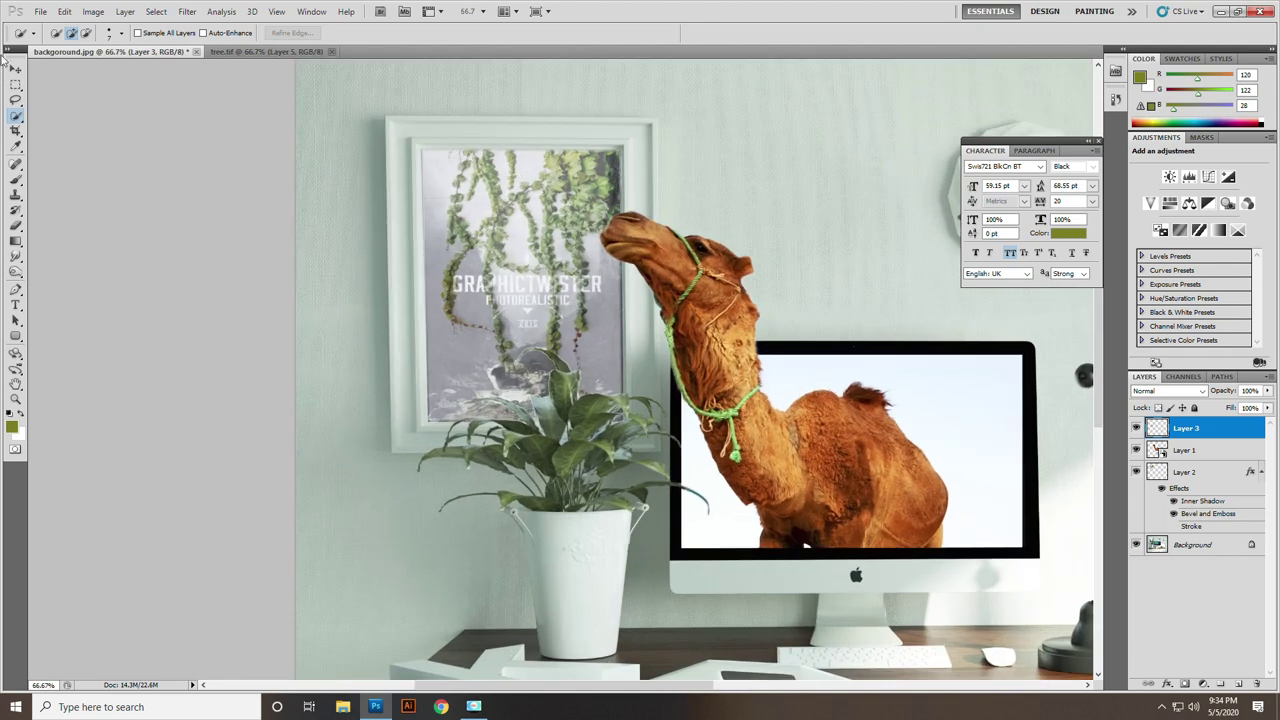
pyautogui.press('v')
pyautogui.click(476, 248)
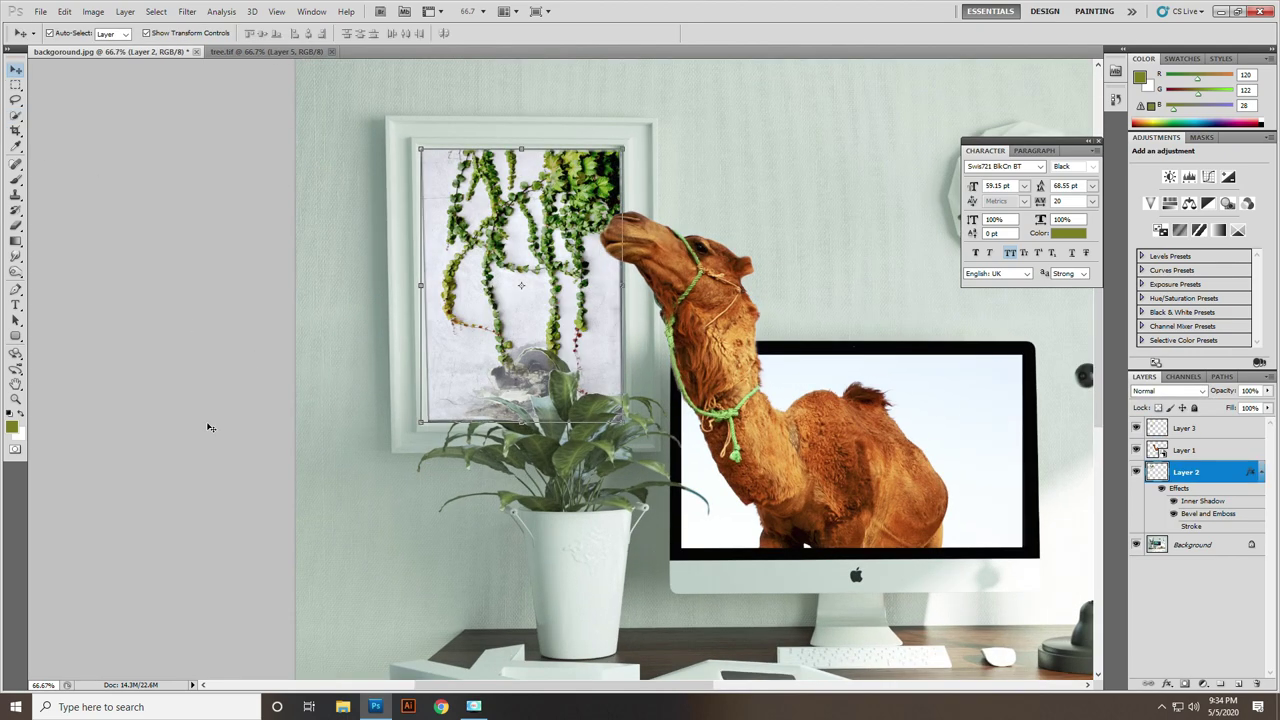
pyautogui.hotkey('ctrl', '-')
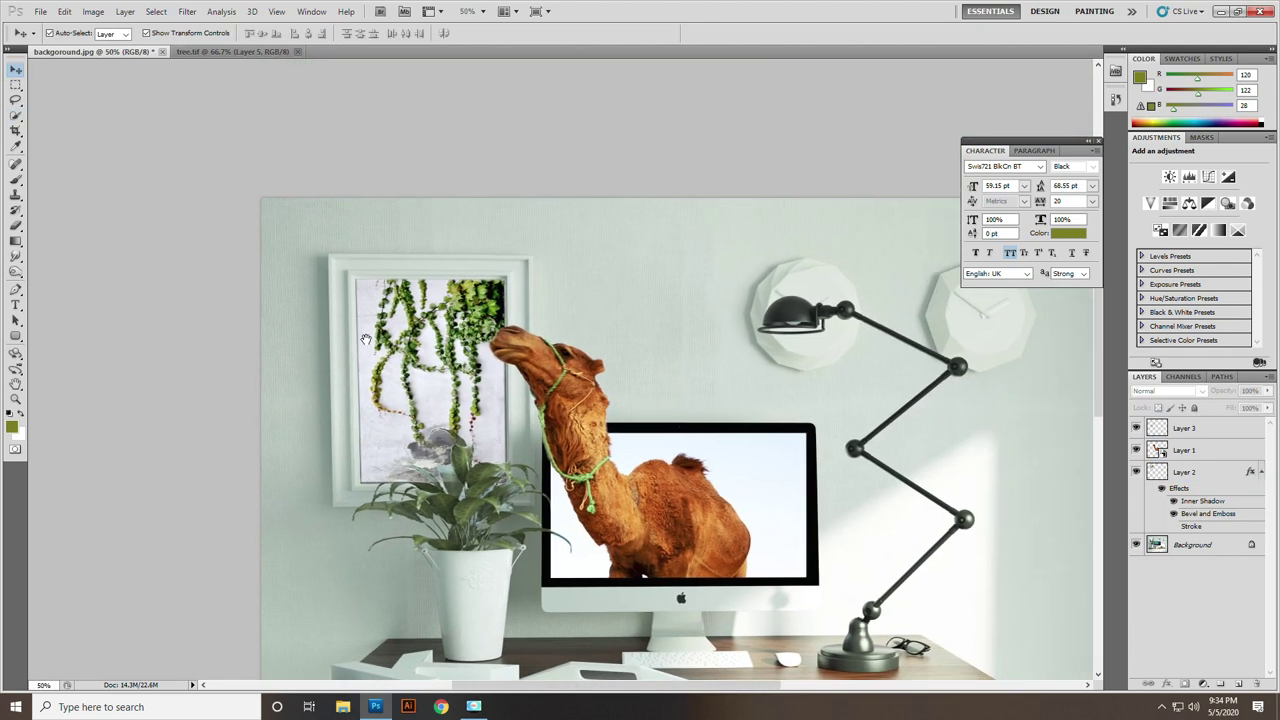
pyautogui.moveTo(498, 262); pyautogui.dragTo(360, 345)
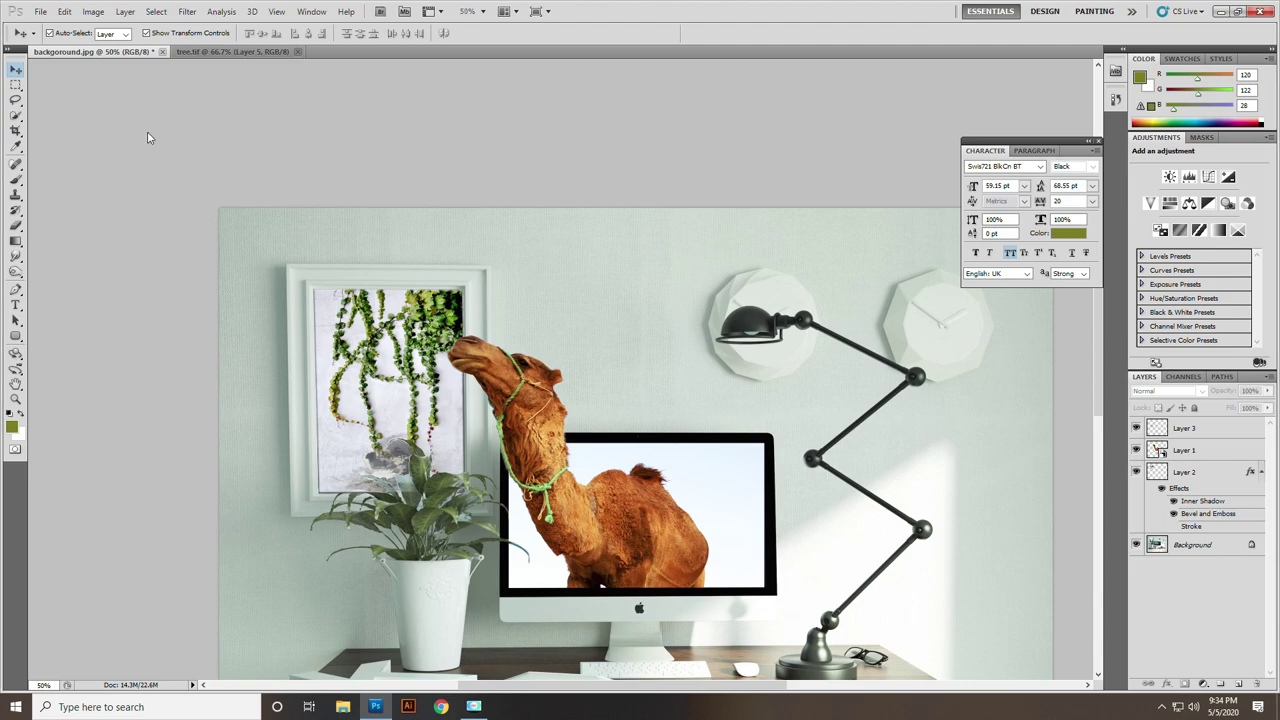
# Step: Open Chameleons.tif and drag the chameleon into the desk scene
pyautogui.hotkey('ctrl', 'o')
pyautogui.click(478, 155)
pyautogui.press('Return')
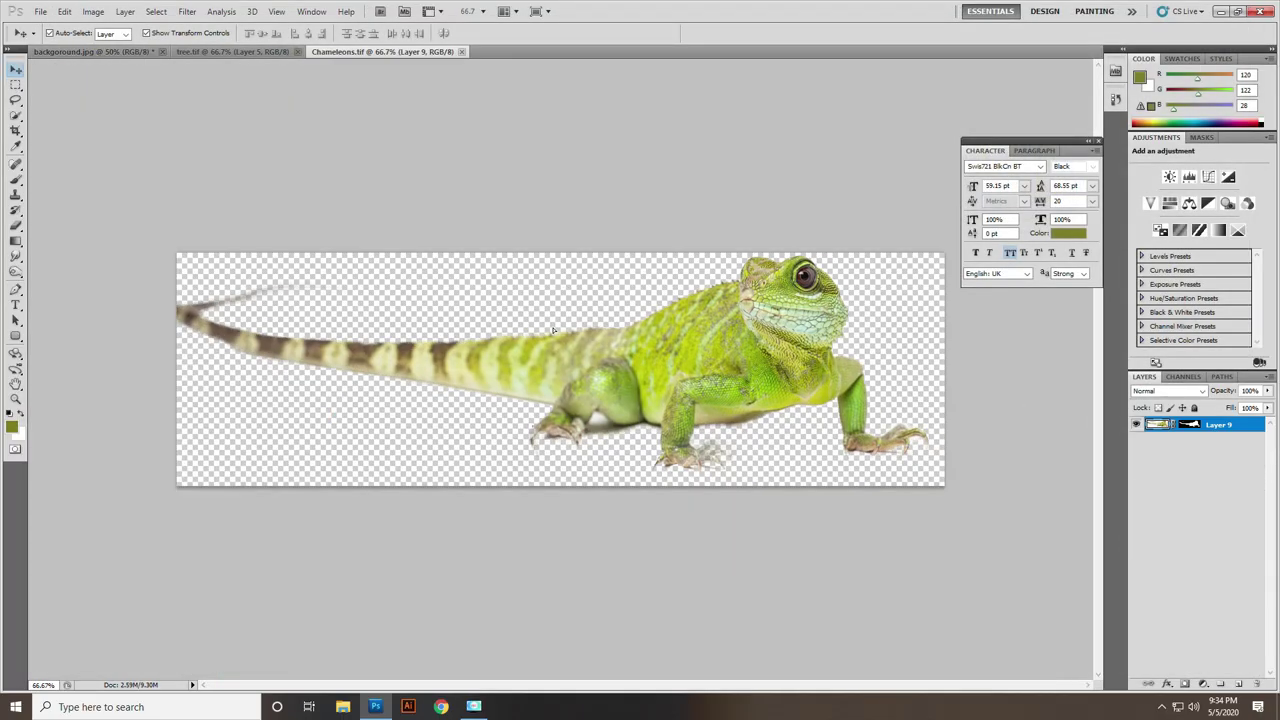
pyautogui.moveTo(553, 330); pyautogui.dragTo(3, 4)
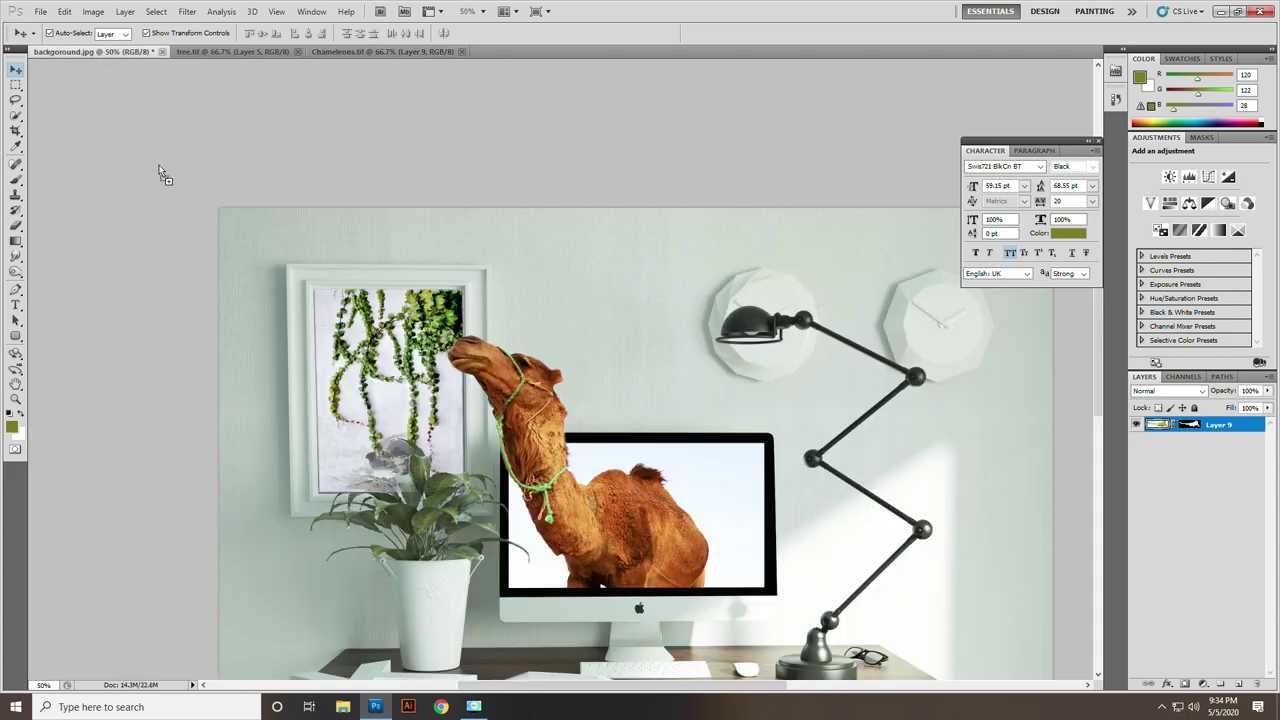
pyautogui.moveTo(66, 57); pyautogui.dragTo(671, 443)
# Step: Shrink the chameleon to about 22% and set it on the desk beside the lamp base
pyautogui.scroll(-1, 508, 231)
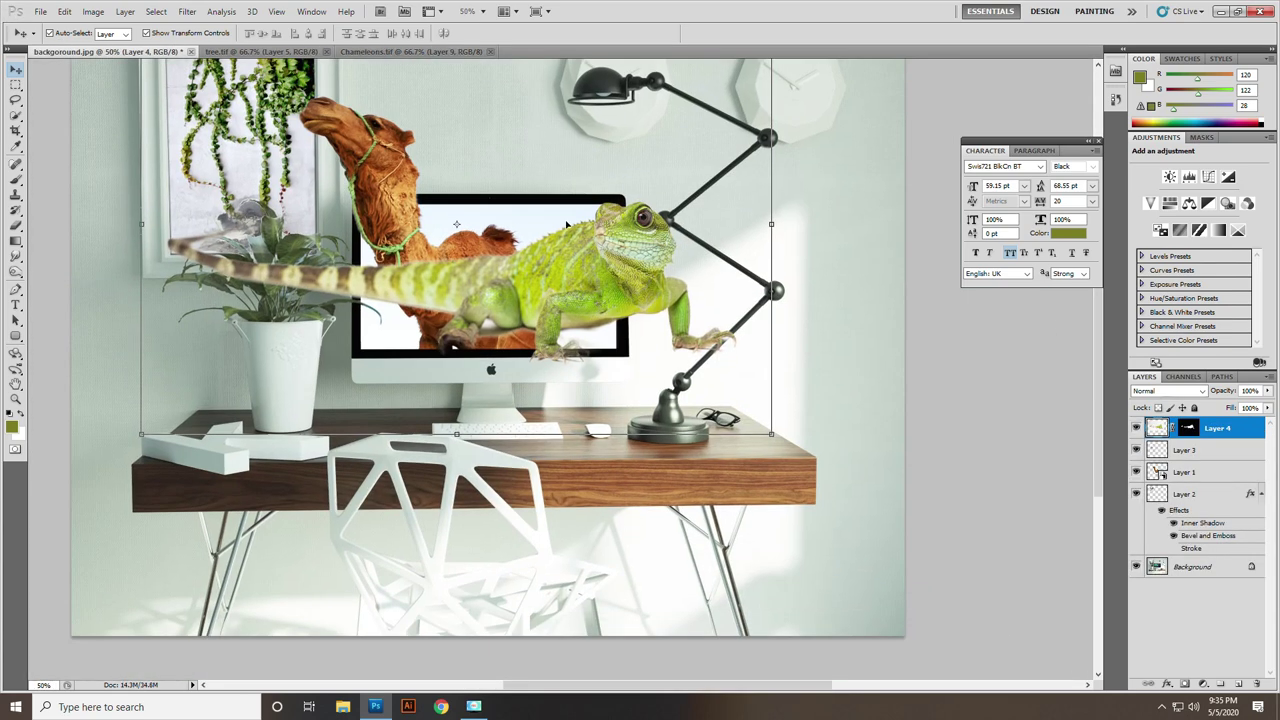
pyautogui.moveTo(456, 224); pyautogui.dragTo(456, 319)
pyautogui.moveTo(138, 103); pyautogui.dragTo(628, 432)
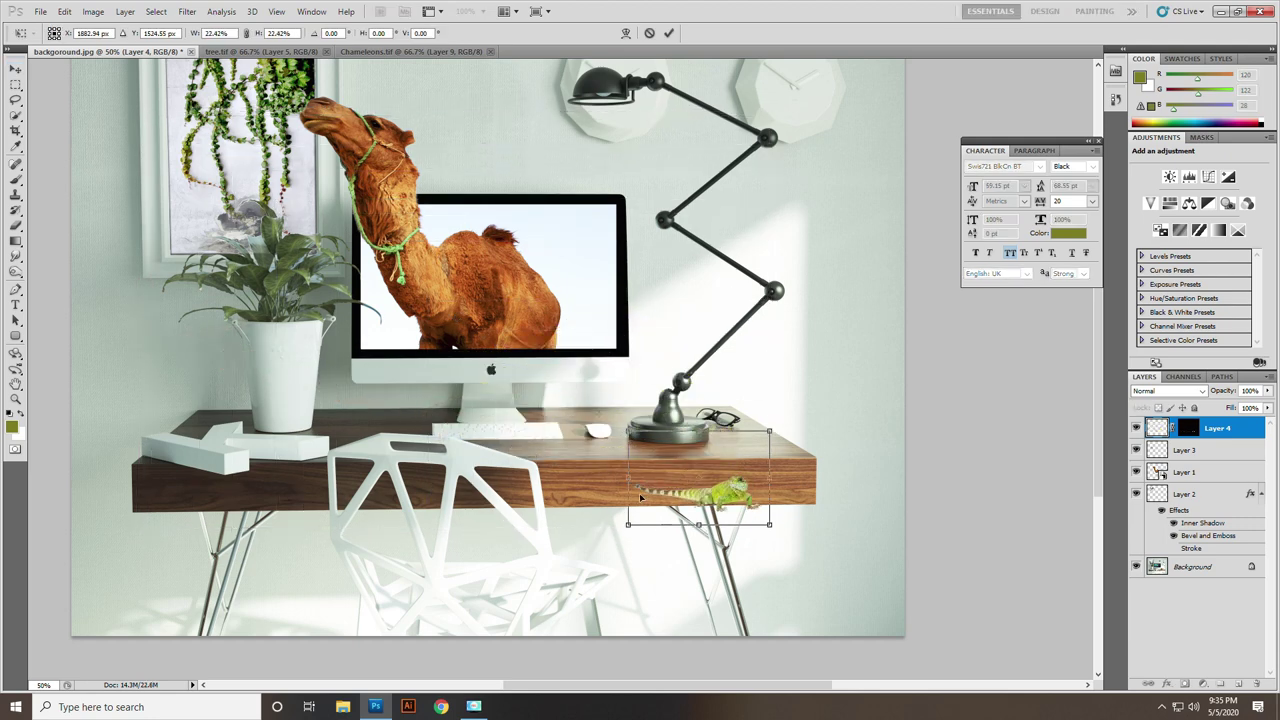
pyautogui.moveTo(639, 493); pyautogui.dragTo(614, 545)
pyautogui.hotkey('shift', 'Up')
pyautogui.hotkey('shift', 'Up')
pyautogui.hotkey('shift', 'Up')
pyautogui.hotkey('shift', 'Up')
pyautogui.hotkey('shift', 'Up')
pyautogui.hotkey('shift', 'Up')
pyautogui.hotkey('shift', 'Right')
pyautogui.hotkey('shift', 'Right')
pyautogui.hotkey('shift', 'Right')
pyautogui.hotkey('shift', 'Right')
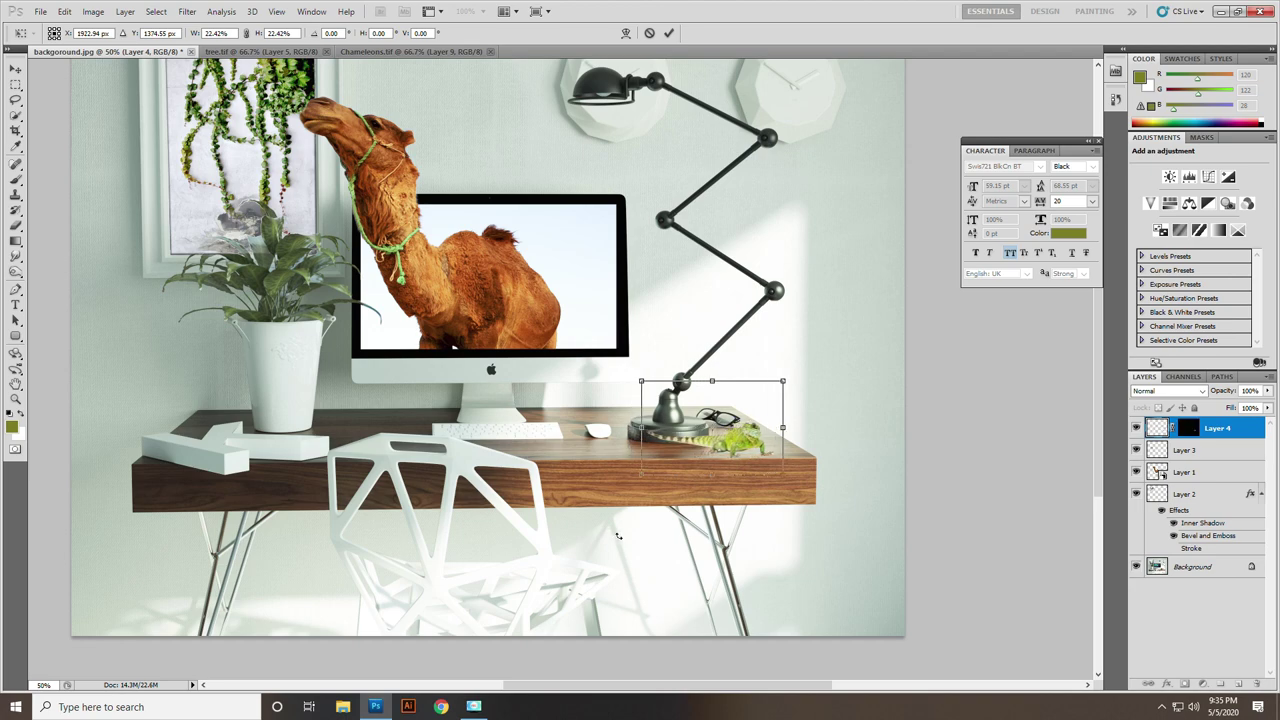
pyautogui.press('Return')
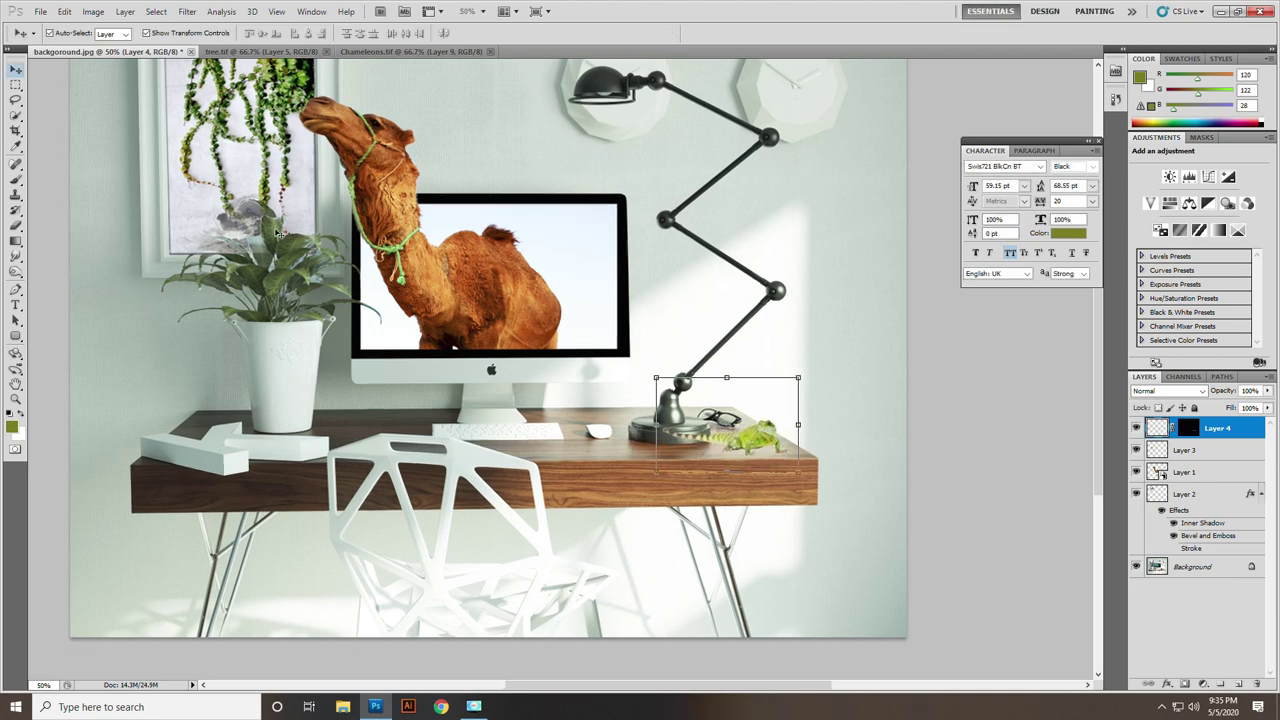
# Step: Zoom in and select the camel layer
pyautogui.hotkey('ctrl', '+')
pyautogui.moveTo(342, 155); pyautogui.dragTo(437, 342)
pyautogui.click(424, 274)
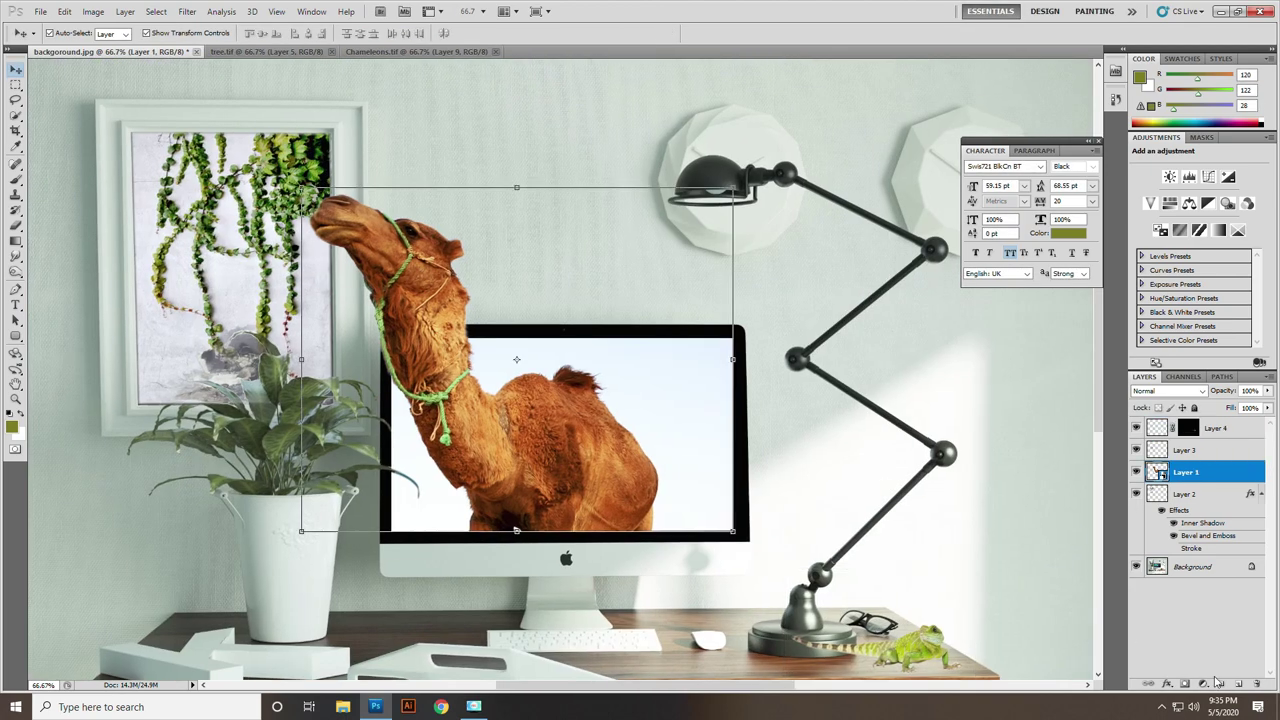
# Step: Add a new empty layer above the camel and try the tool's brush size options
pyautogui.click(1240, 684)
pyautogui.click(15, 118)
pyautogui.click(119, 33)
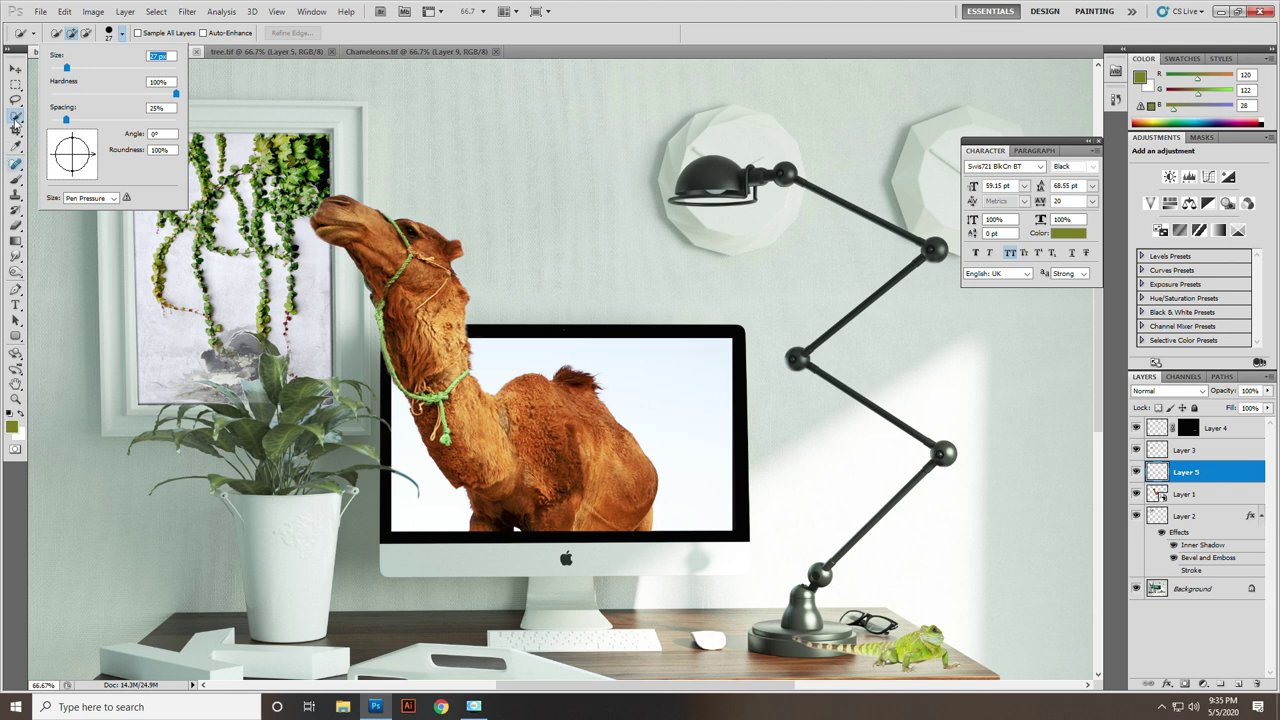
pyautogui.click(16, 120)
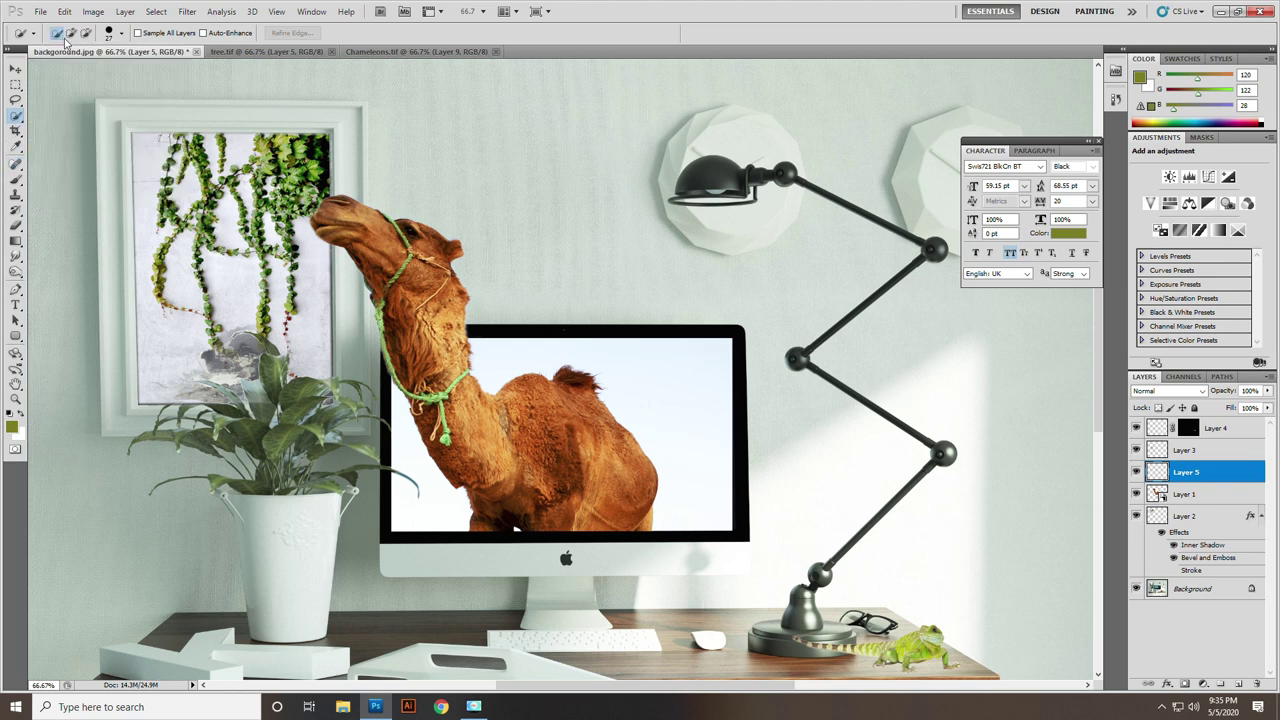
pyautogui.click(119, 33)
pyautogui.click(110, 36)
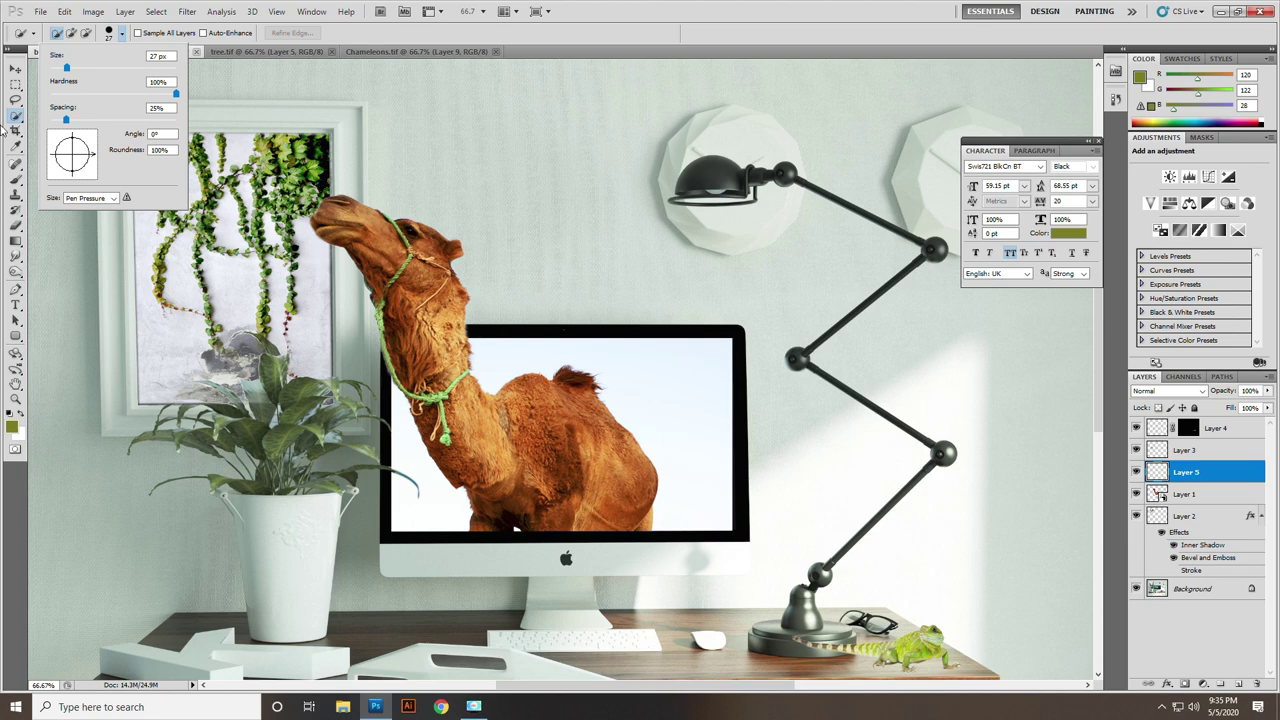
pyautogui.click(14, 121)
# Step: Choose the Brush tool with a soft round preset and set its size
pyautogui.click(15, 163)
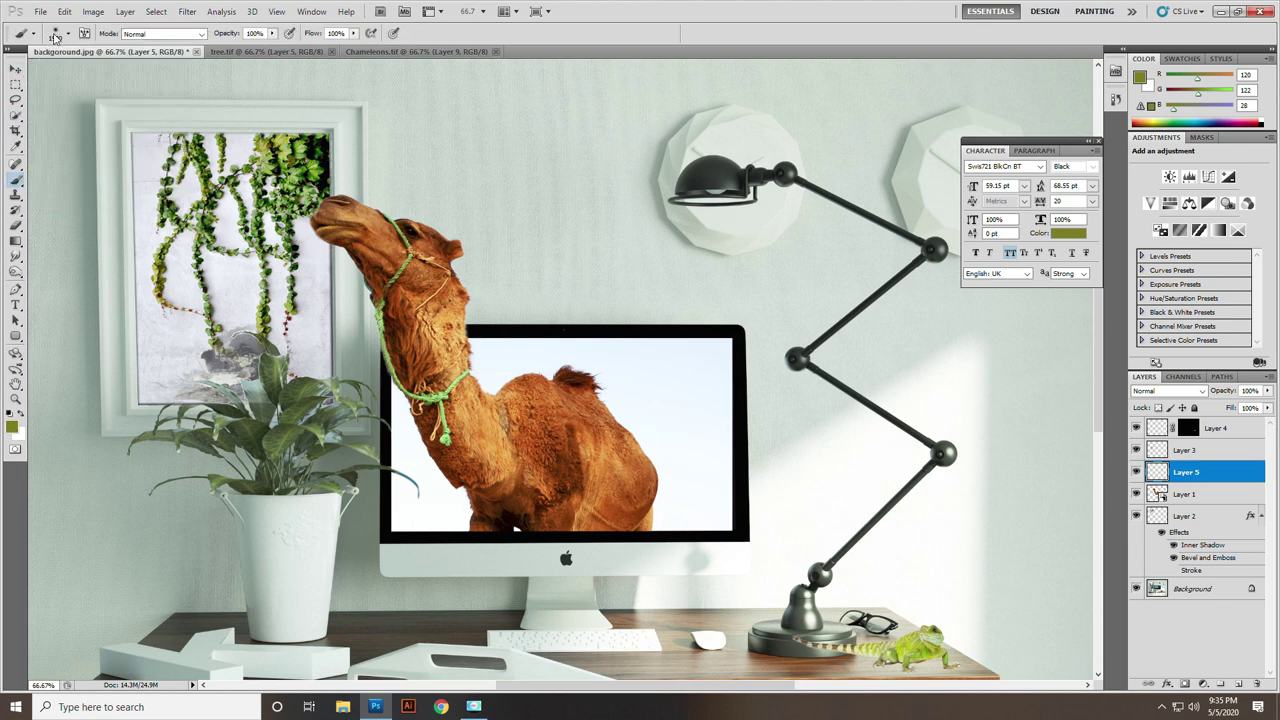
pyautogui.click(67, 34)
pyautogui.click(70, 123)
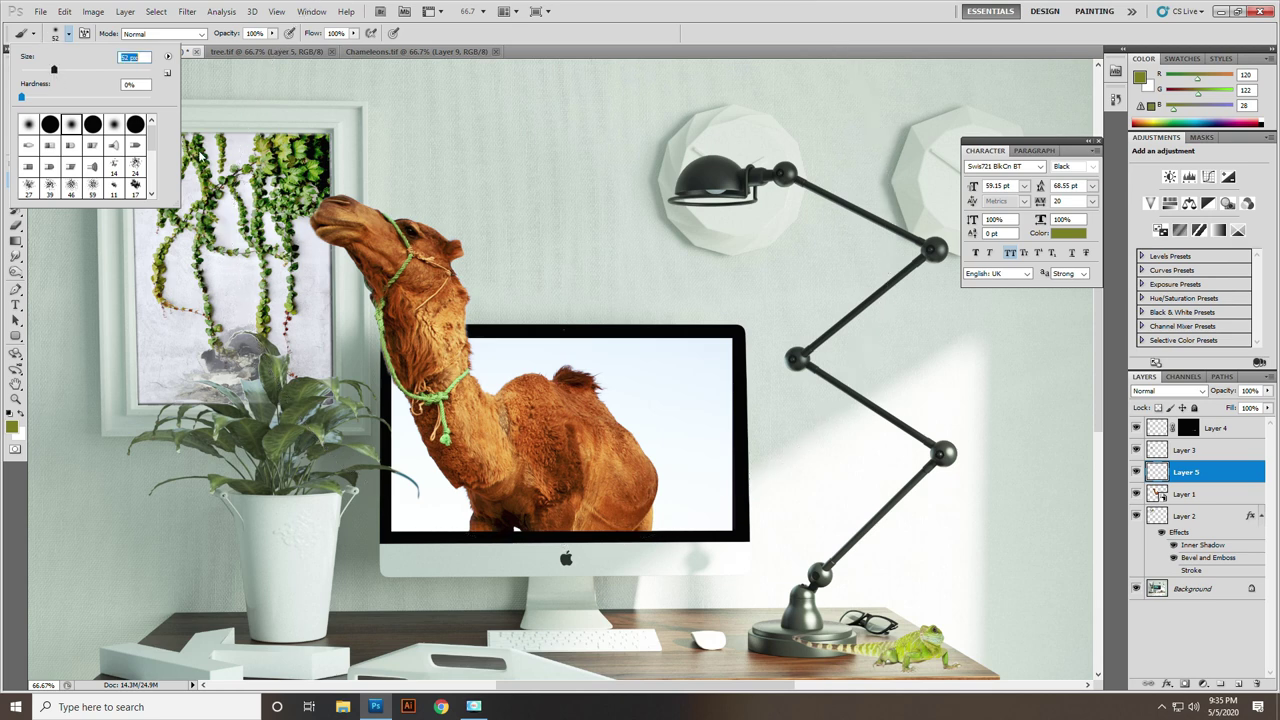
pyautogui.write('[')
pyautogui.press('Return')
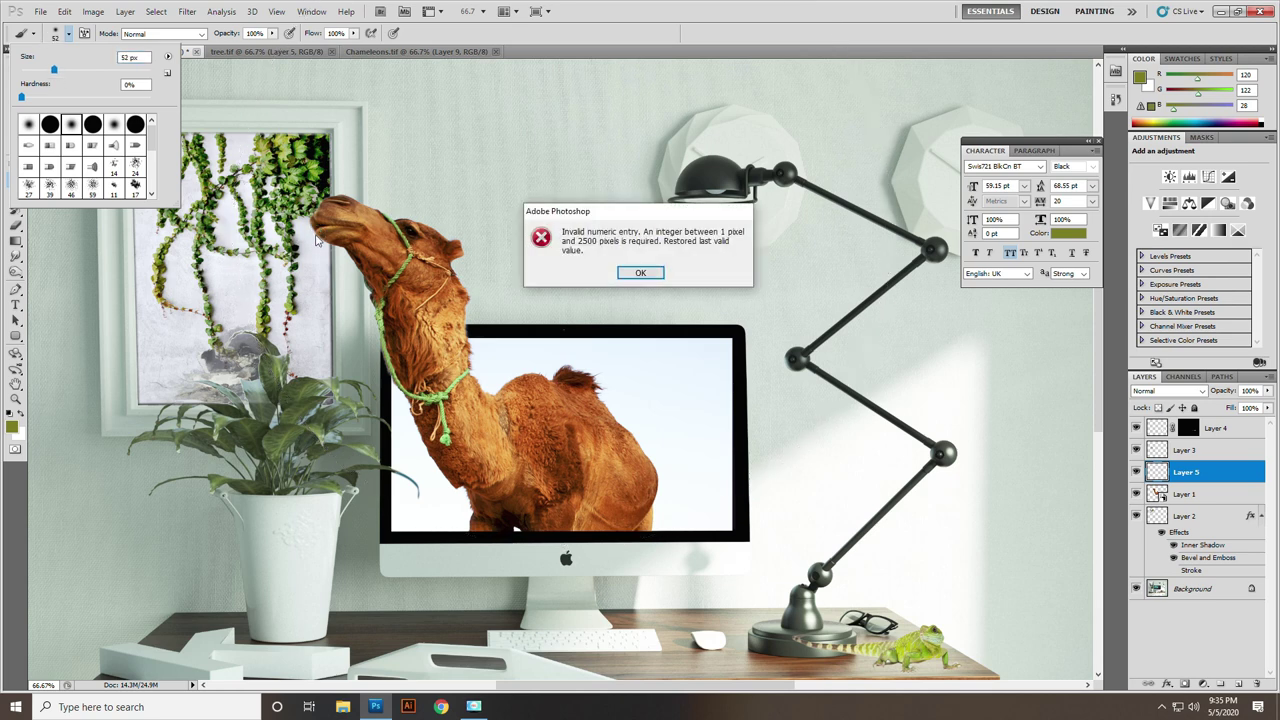
pyautogui.press('Return')
pyautogui.press('Return')
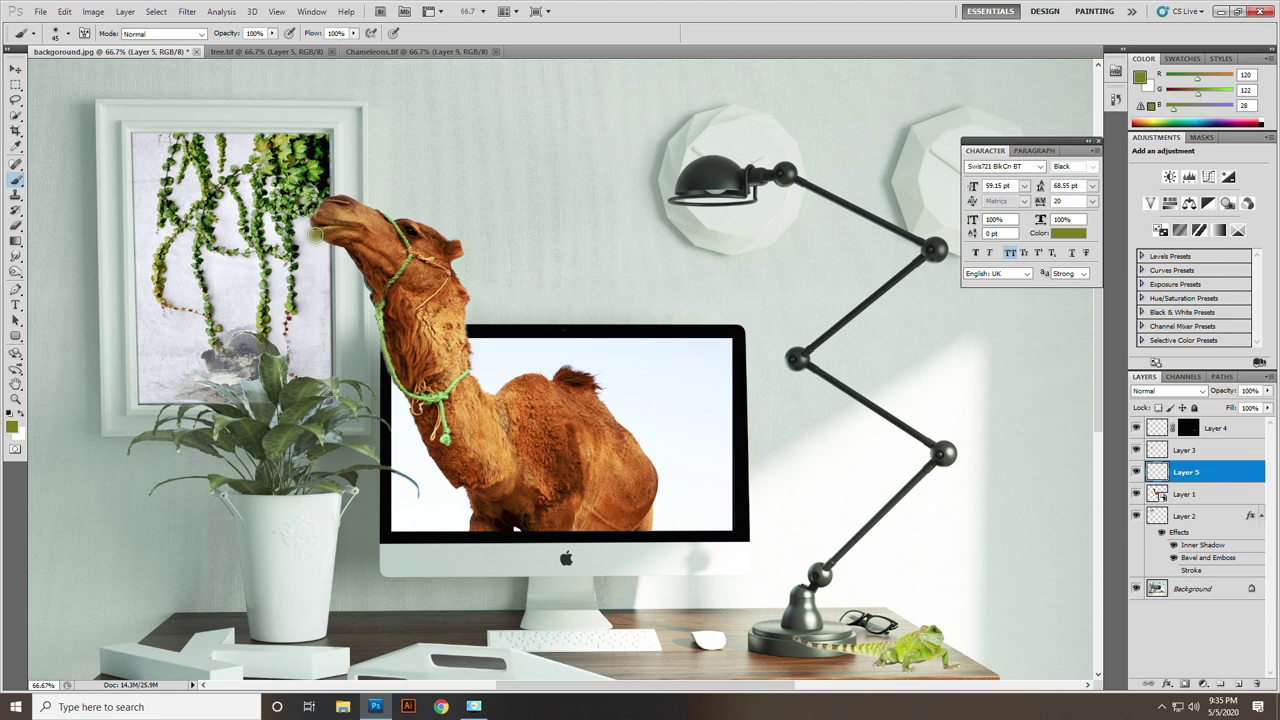
# Step: Set the foreground to near-black and paint a soft shadow along the camel's neck
pyautogui.click(11, 427)
pyautogui.click(1015, 515)
pyautogui.press('Return')
pyautogui.press('[')
pyautogui.moveTo(318, 225); pyautogui.dragTo(410, 417)
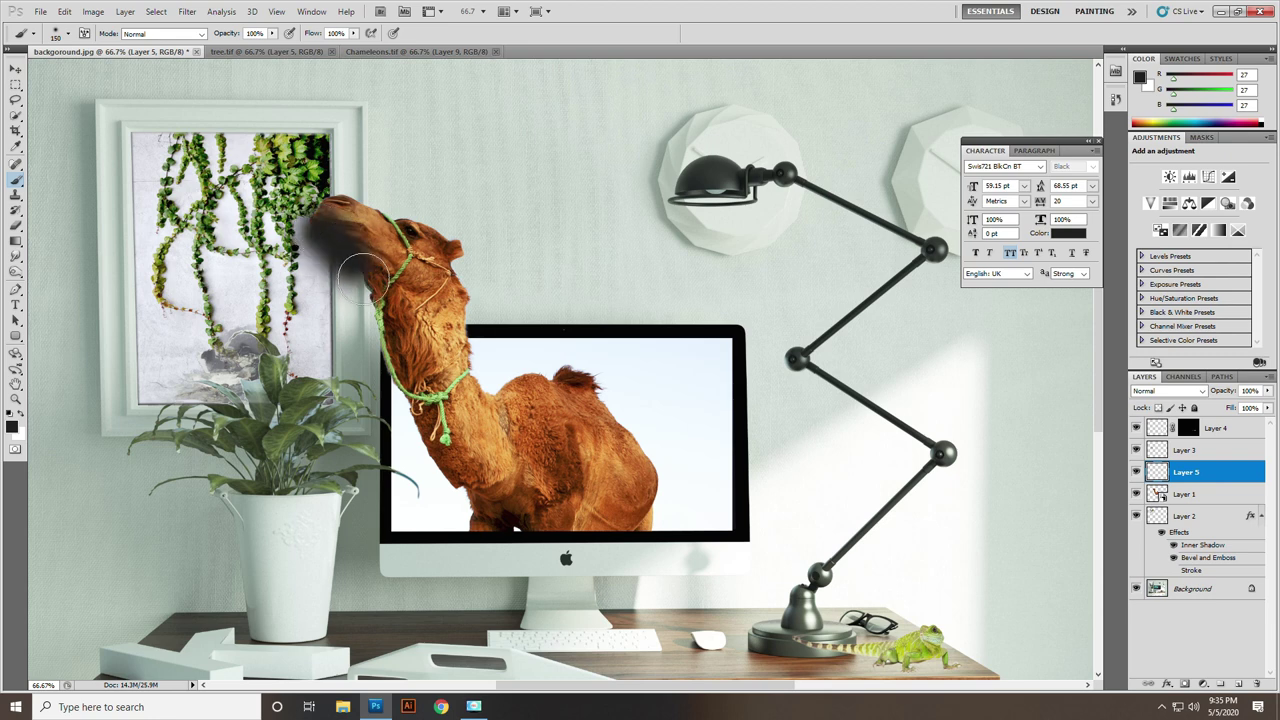
pyautogui.moveTo(435, 462); pyautogui.dragTo(480, 530)
# Step: Move the shadow layer below Layer 1 and fade it to 40% opacity
pyautogui.hotkey('ctrl', '[')
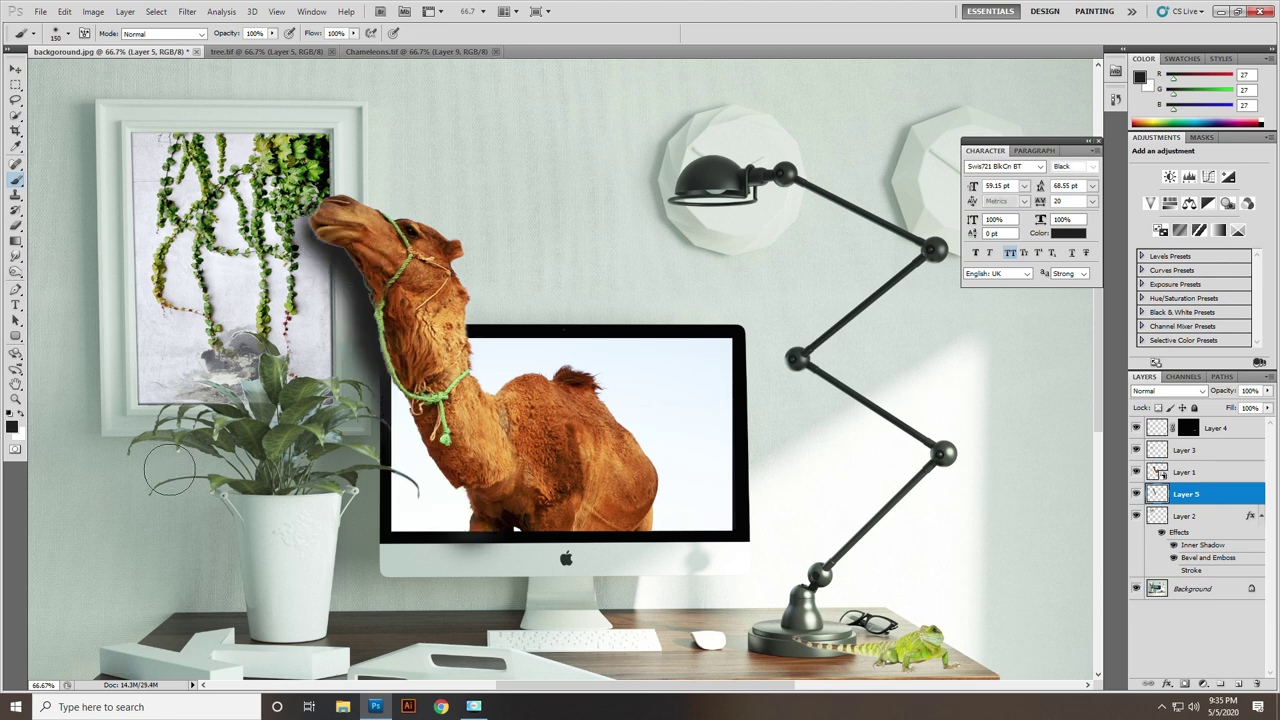
pyautogui.press('8')
pyautogui.press('5')
pyautogui.click(17, 75)
pyautogui.press('5')
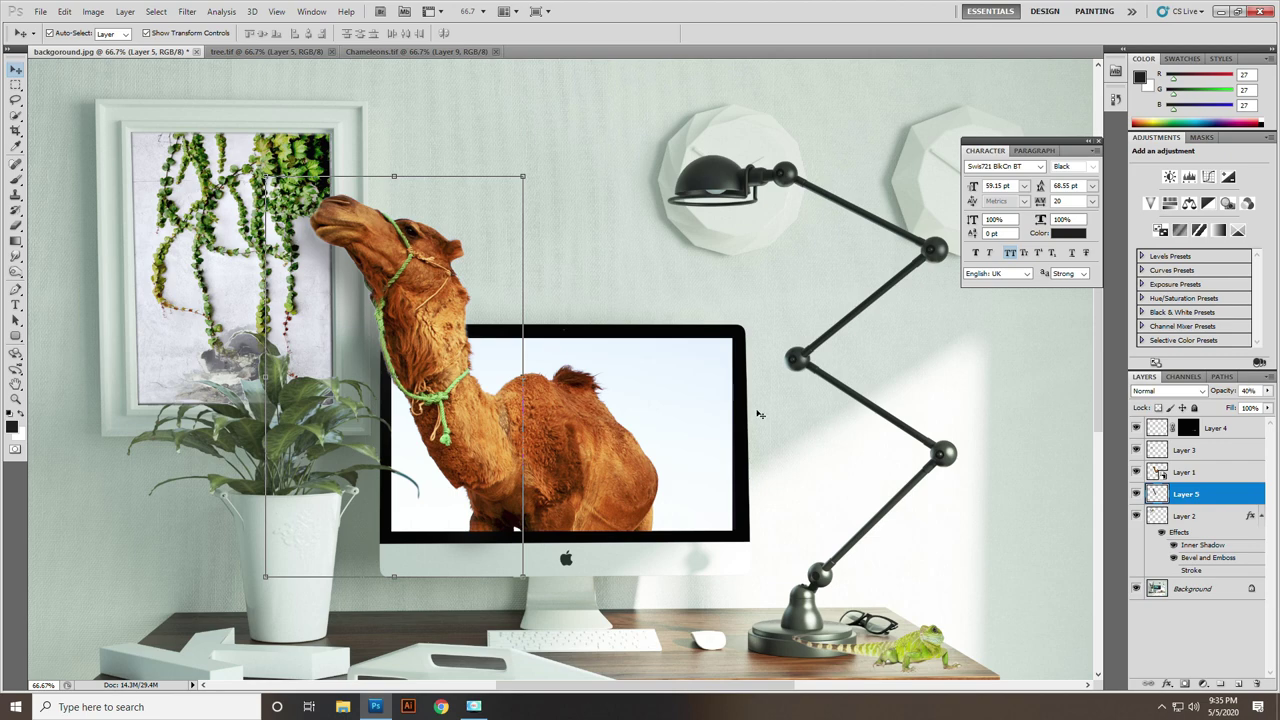
# Step: Copy the chameleon from Layer 4 onto its own new layer
pyautogui.scroll(-2, 460, 440)
pyautogui.scroll(-2, 465, 400)
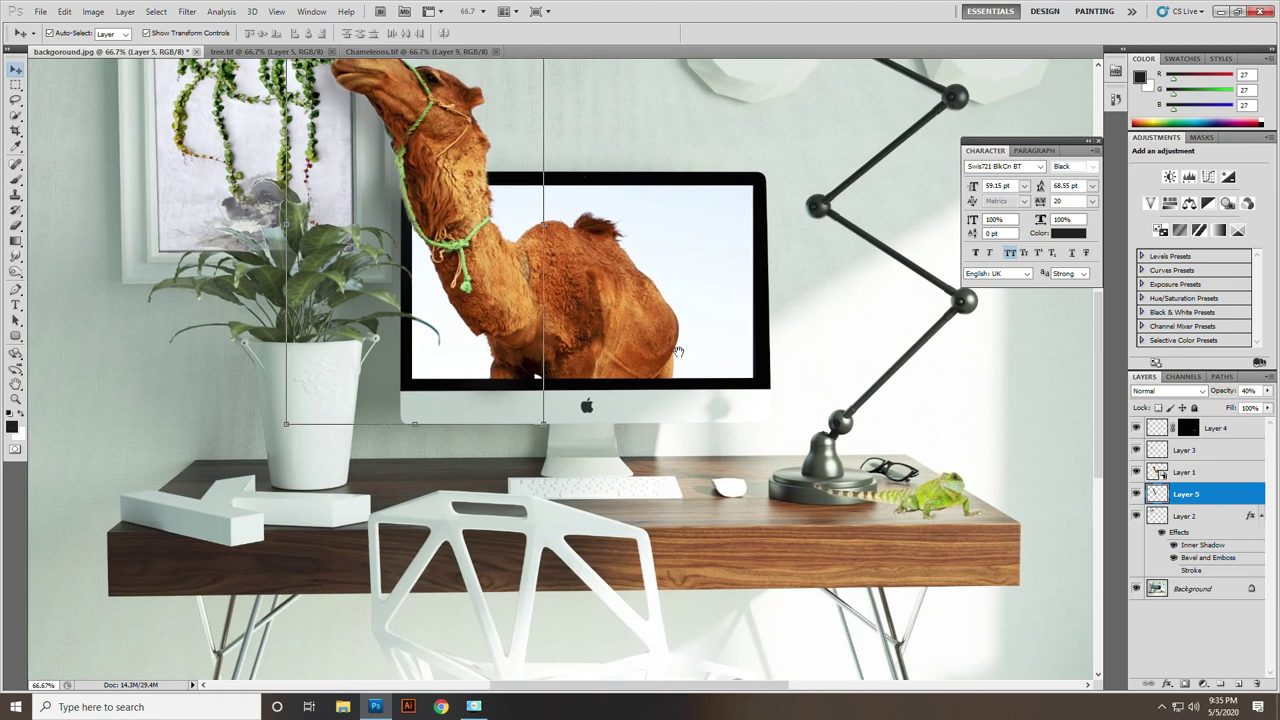
pyautogui.hscroll(4, 469, 356)
pyautogui.click(757, 510)
pyautogui.scroll(2, 757, 510)
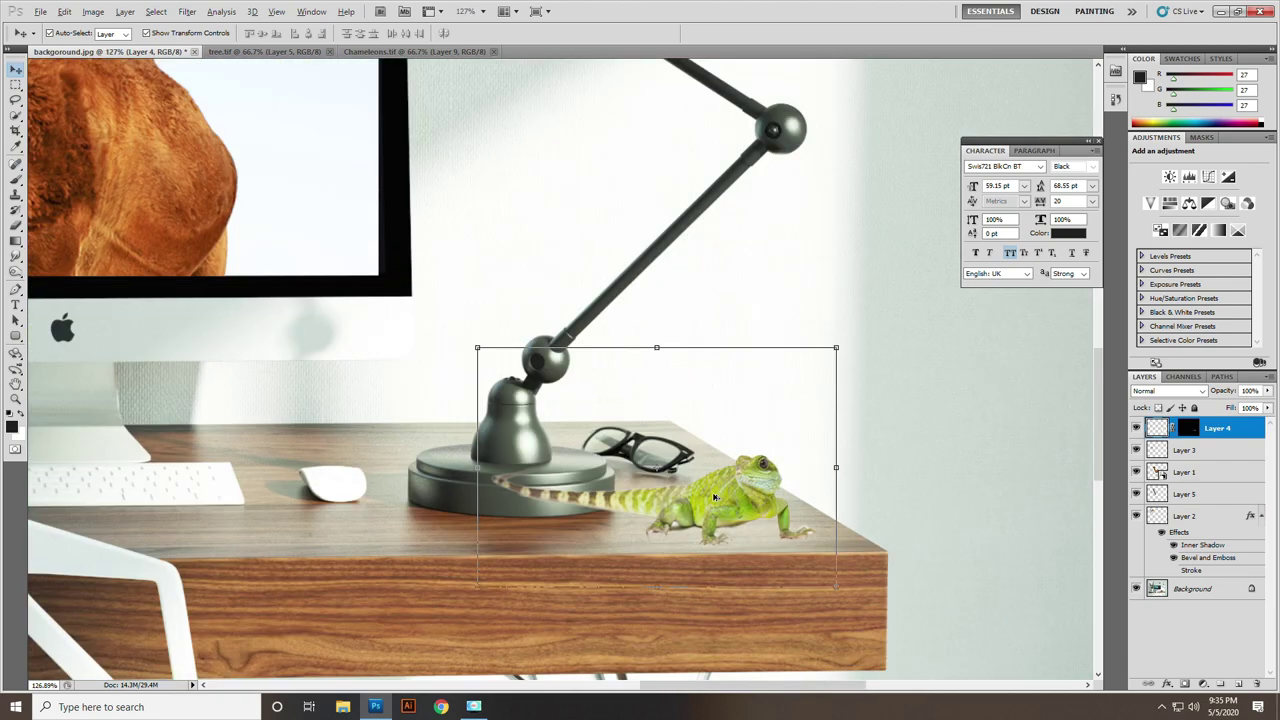
pyautogui.scroll(2, 700, 500)
pyautogui.scroll(2, 667, 493)
pyautogui.keyDown('ctrl'); pyautogui.click(1157, 428); pyautogui.keyUp('ctrl')
pyautogui.hotkey('ctrl', 'd')
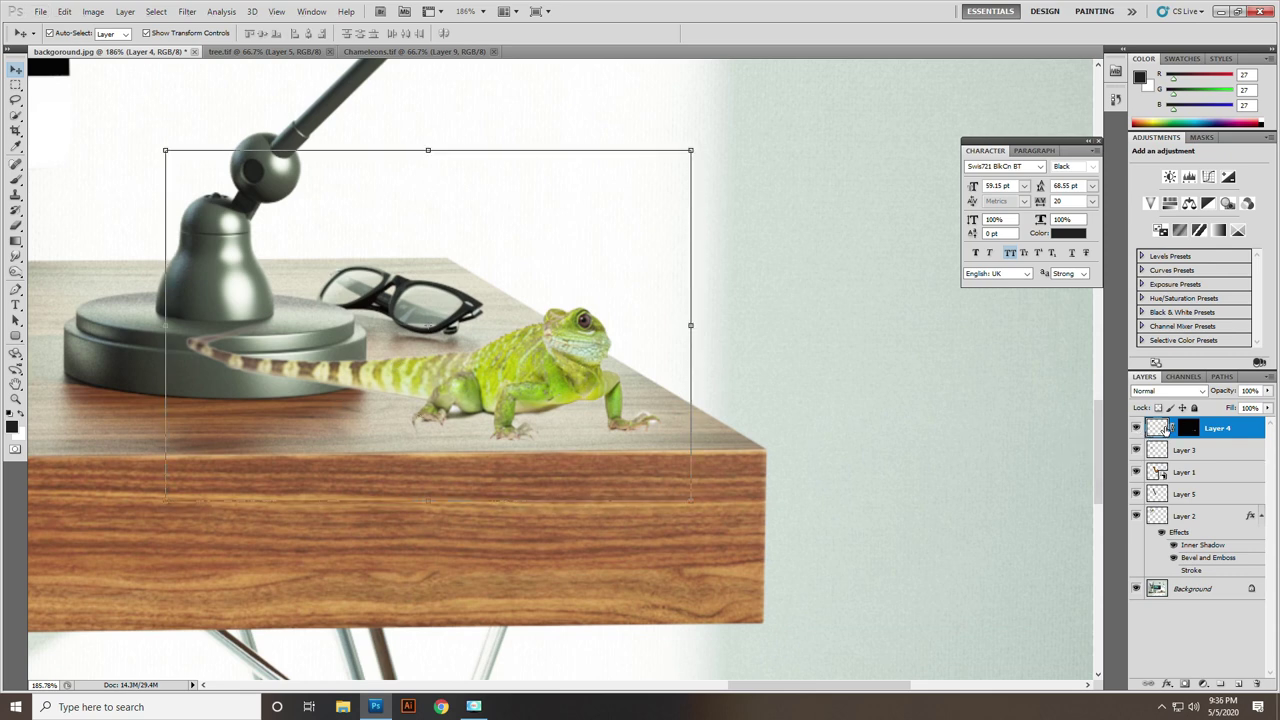
pyautogui.keyDown('ctrl'); pyautogui.click(1182, 430); pyautogui.keyUp('ctrl')
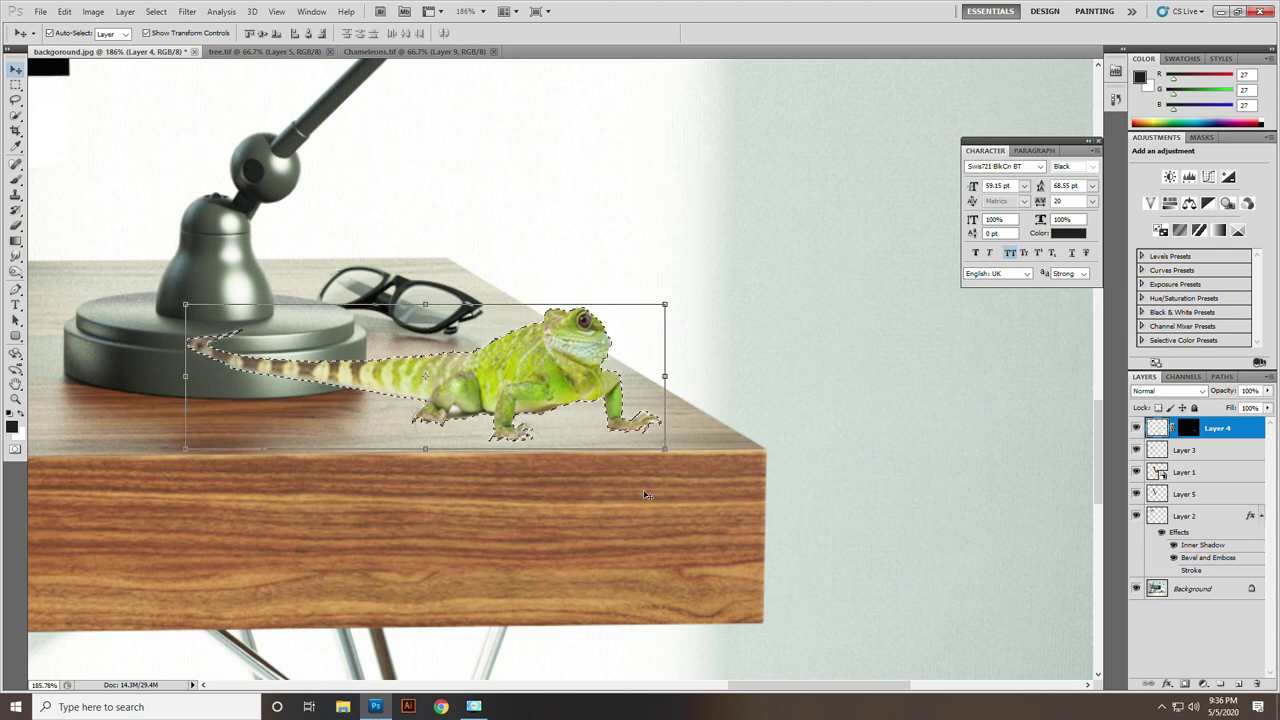
pyautogui.hotkey('ctrl', 'j')
# Step: On a new layer, paint a black shadow under the chameleon, masked by its inverted outline
pyautogui.keyDown('ctrl'); pyautogui.click(1157, 428); pyautogui.keyUp('ctrl')
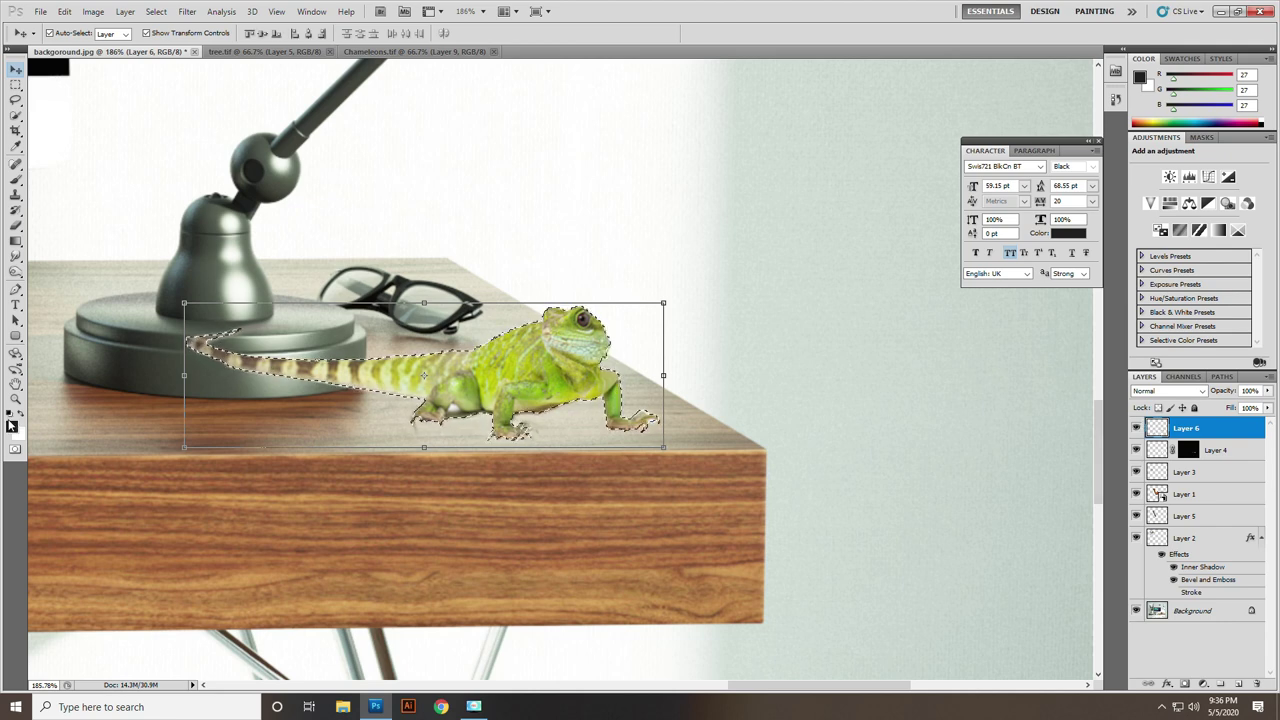
pyautogui.hotkey('ctrl', 'shift', 'i')
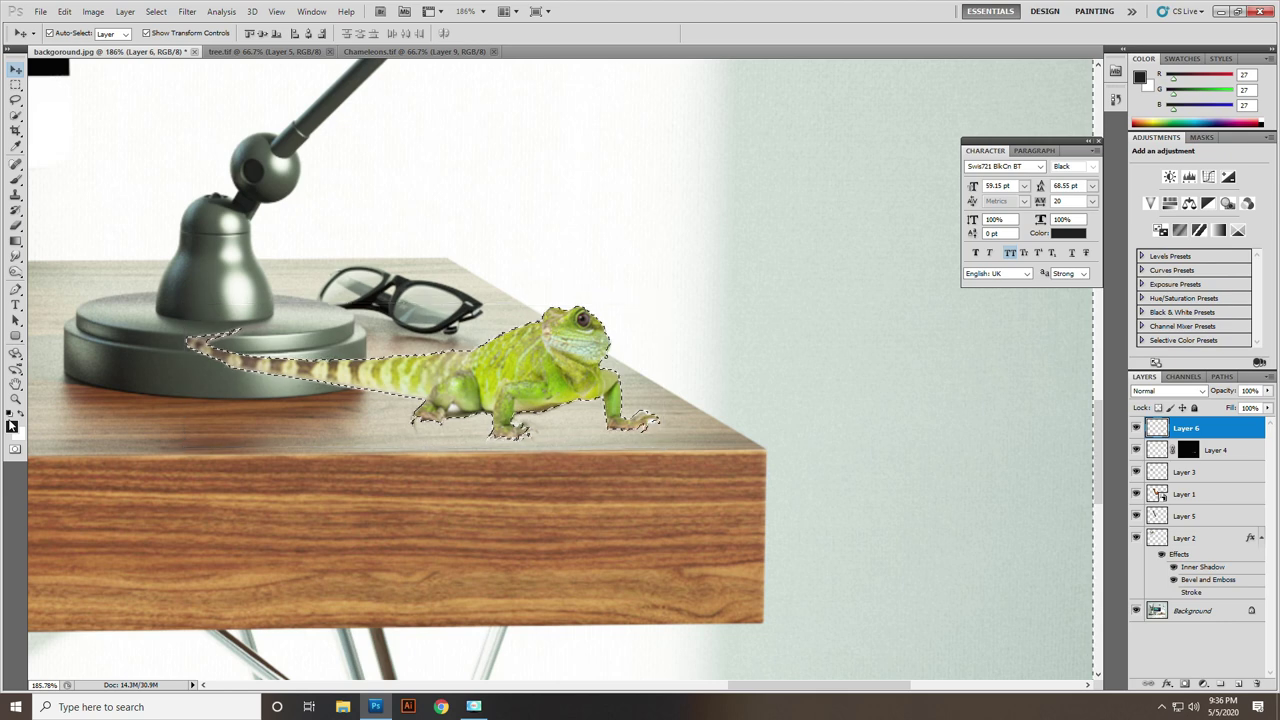
pyautogui.hotkey('ctrl', 'shift', 'n')
pyautogui.press('Return')
pyautogui.press('b')
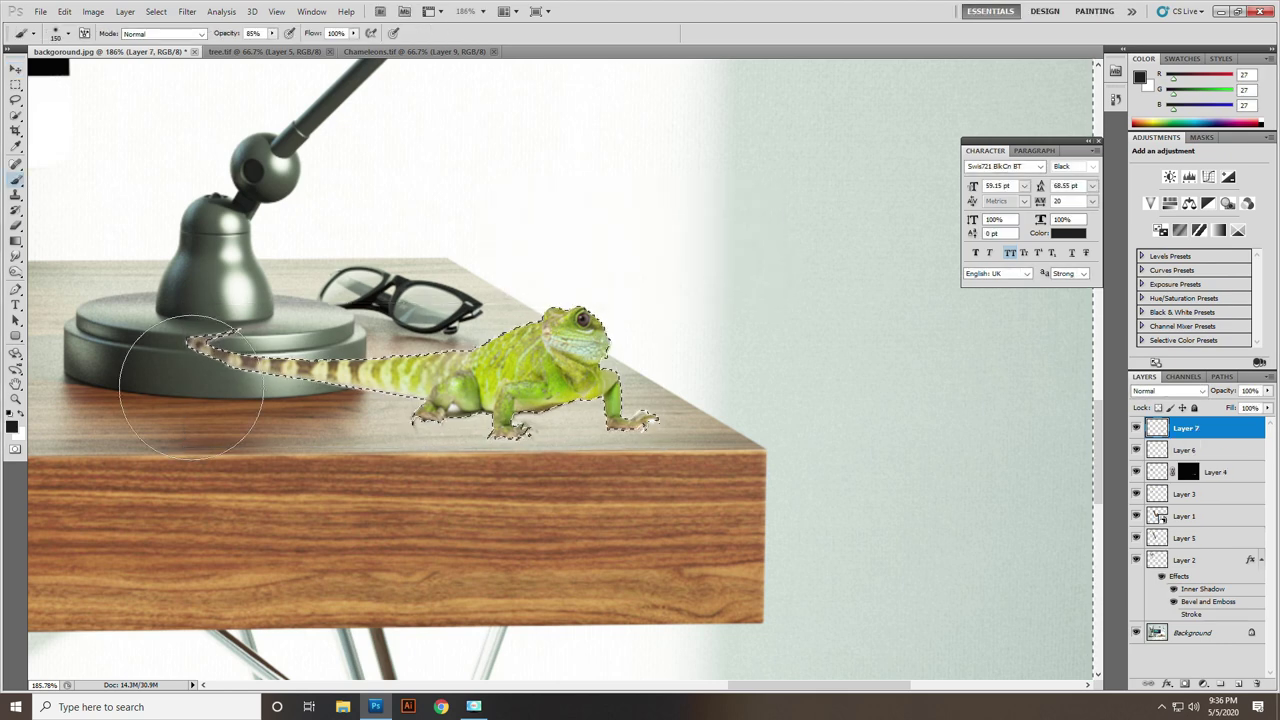
pyautogui.press('[')
pyautogui.press('[')
pyautogui.press('[')
pyautogui.moveTo(195, 395); pyautogui.dragTo(615, 445)
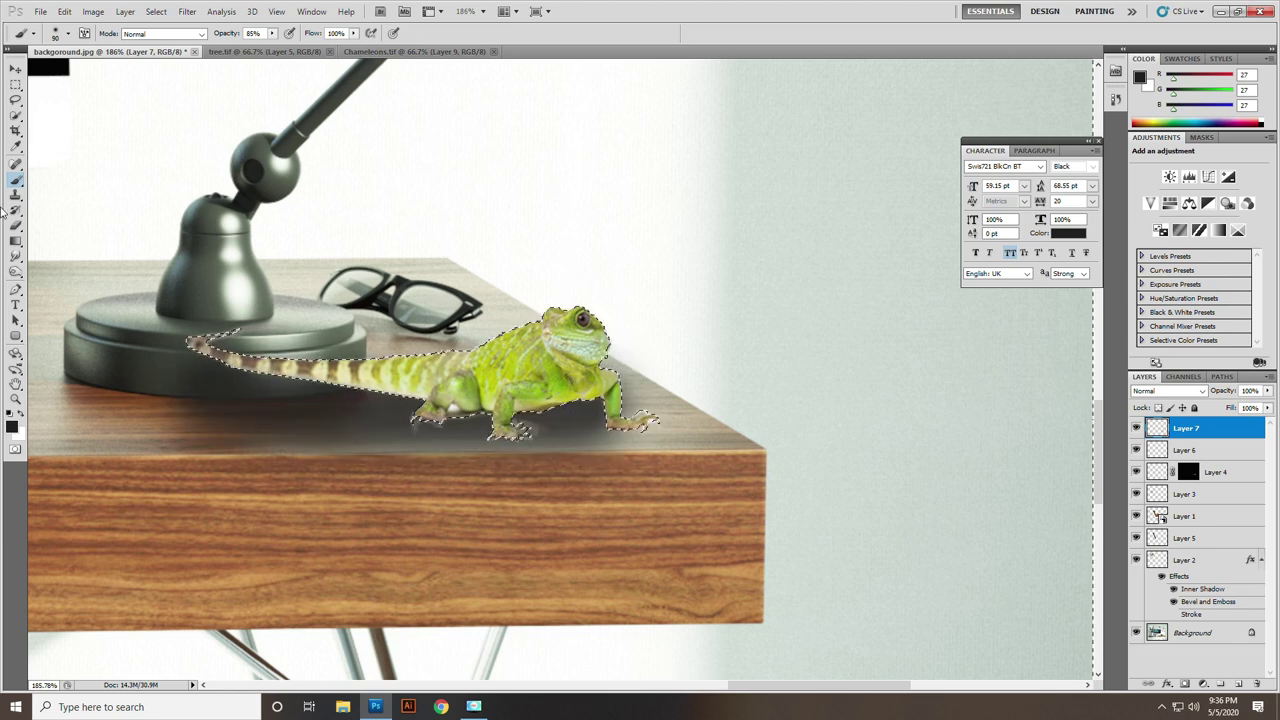
pyautogui.hotkey('ctrl', 'd')
# Step: Fade the shadow layer to 50% opacity and delete the extra Layer 6
pyautogui.press('2')
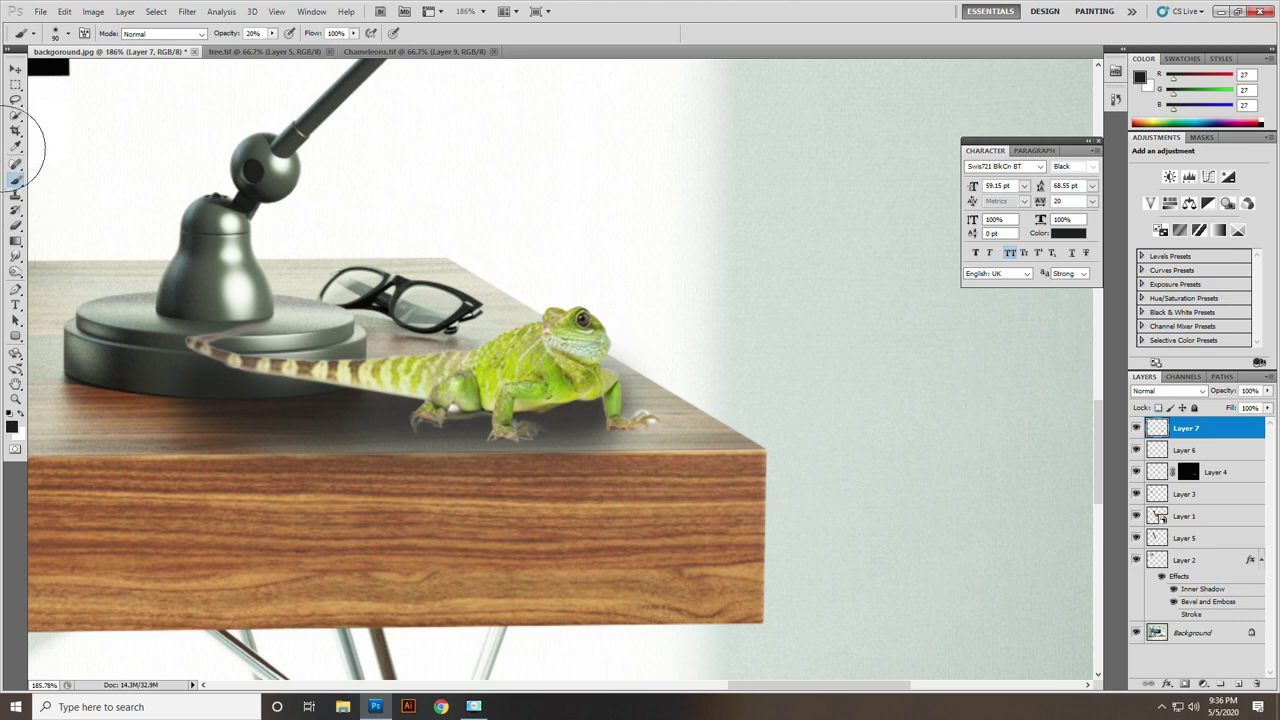
pyautogui.click(15, 68)
pyautogui.press('5')
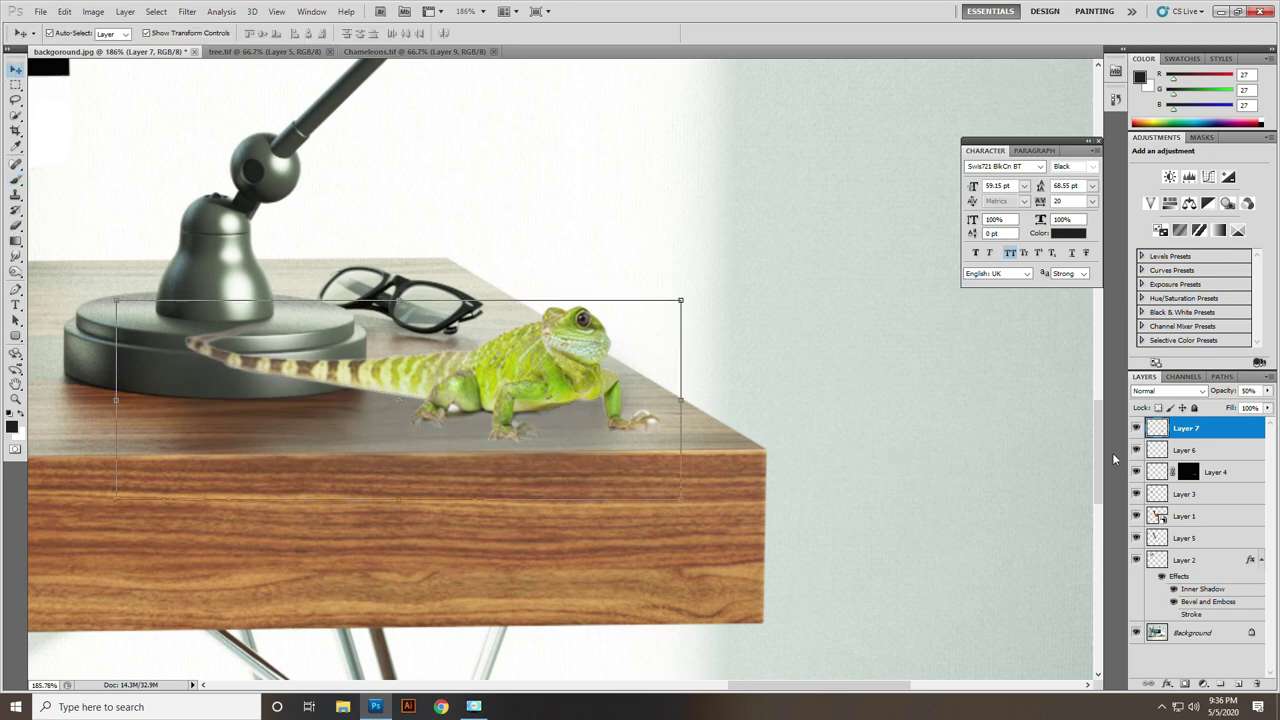
pyautogui.click(1192, 453)
pyautogui.press('Delete')
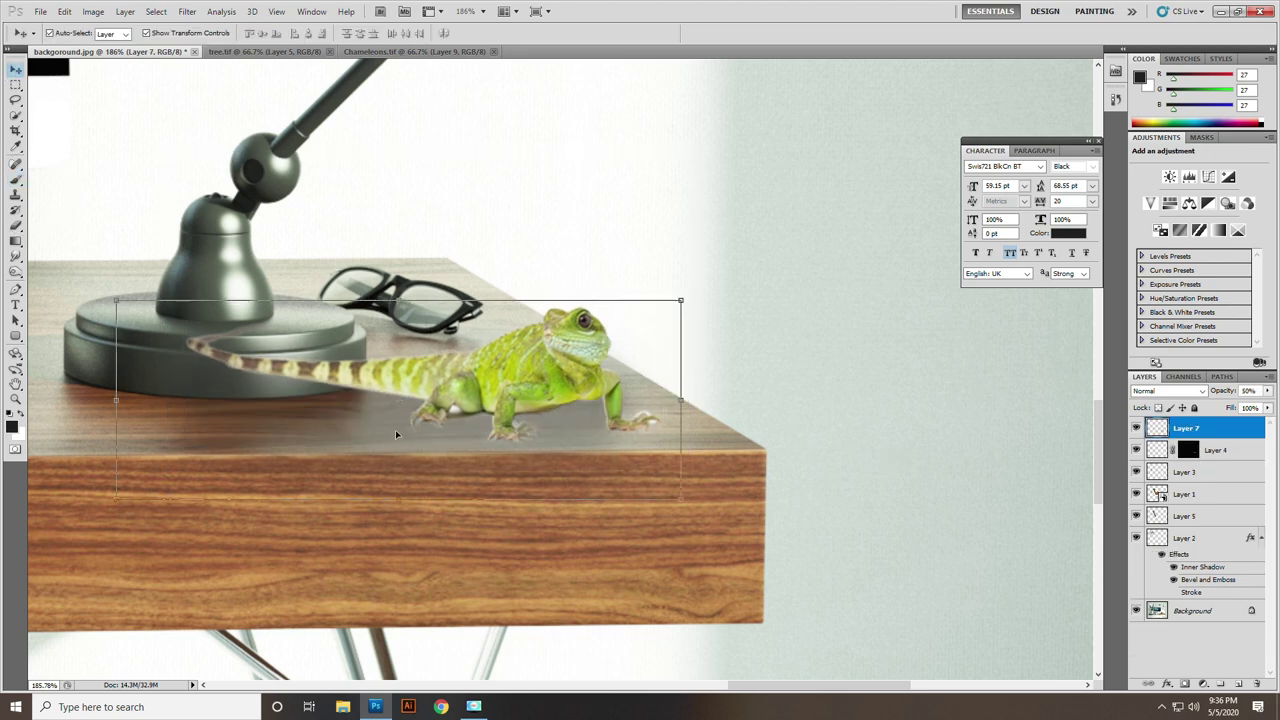
# Step: Set the shadow layer's blend mode to Overlay
pyautogui.click(1165, 391)
pyautogui.scroll(-1, 1165, 391)
pyautogui.scroll(-5, 1165, 391)
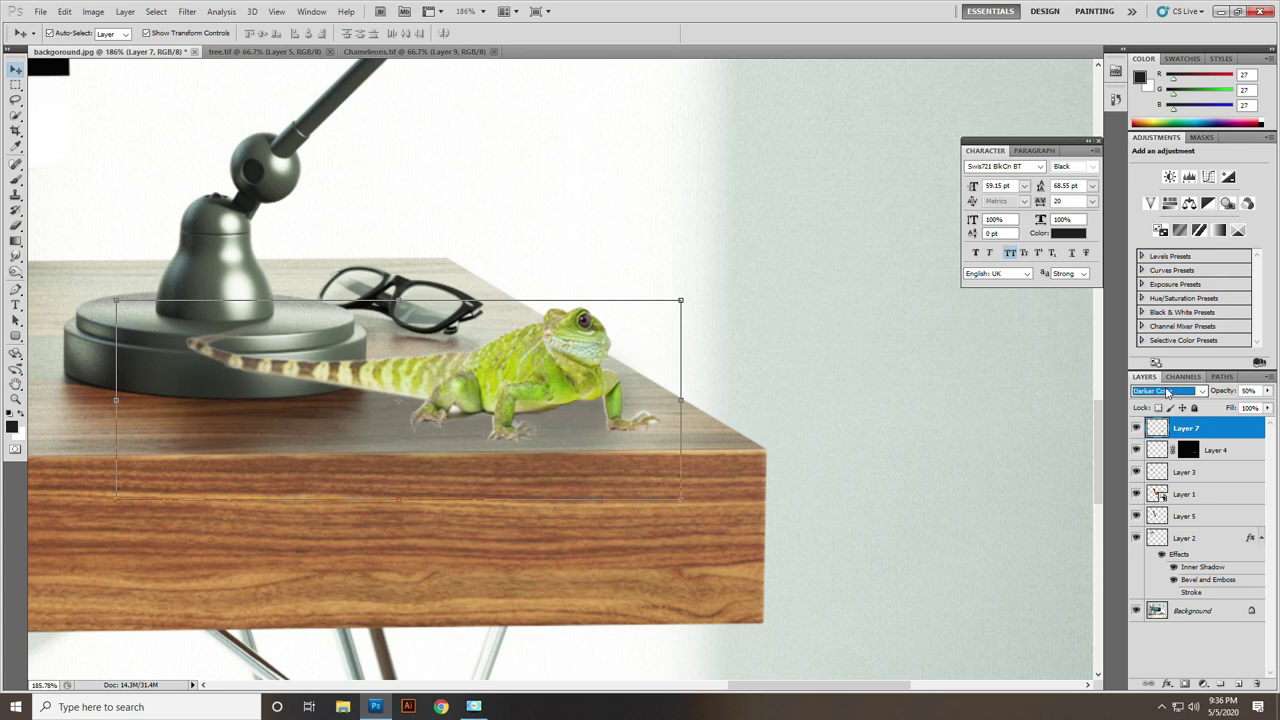
pyautogui.scroll(-5, 1165, 391)
pyautogui.scroll(-1, 1165, 391)
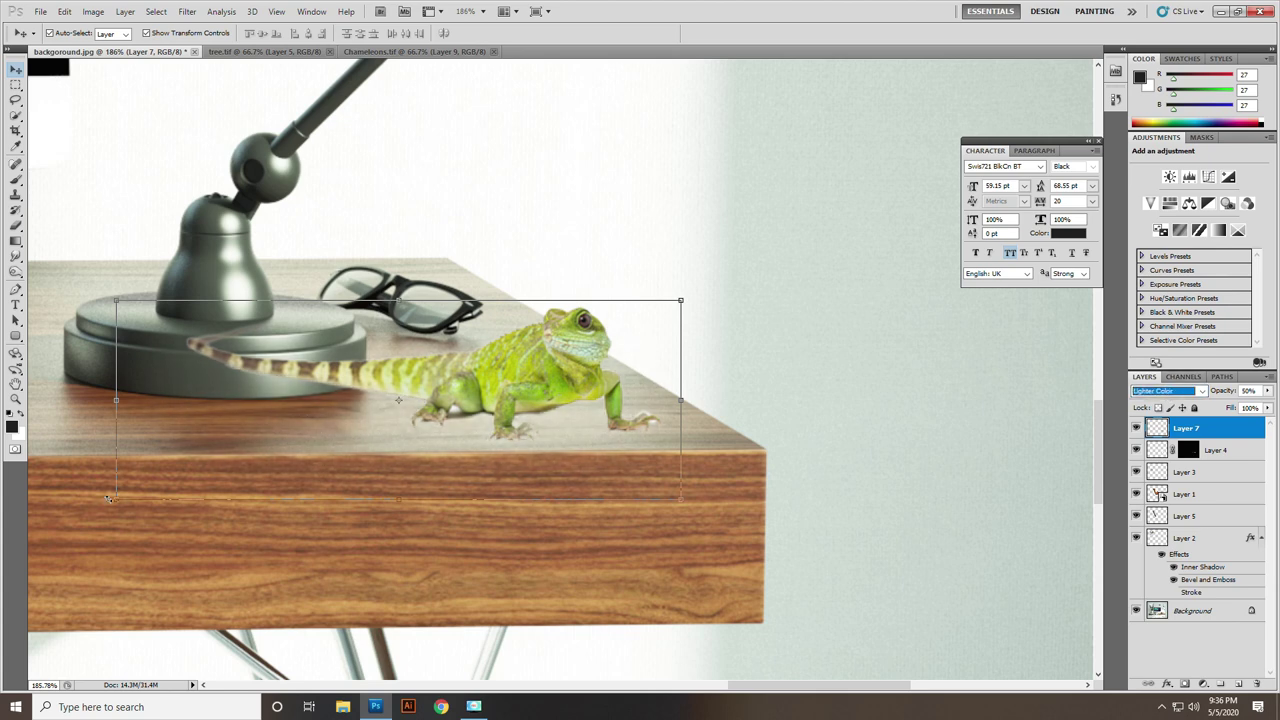
# Step: Scale the shadow to about 89%, nudge it up, and zoom out to the whole image
pyautogui.moveTo(116, 300); pyautogui.dragTo(178, 325)
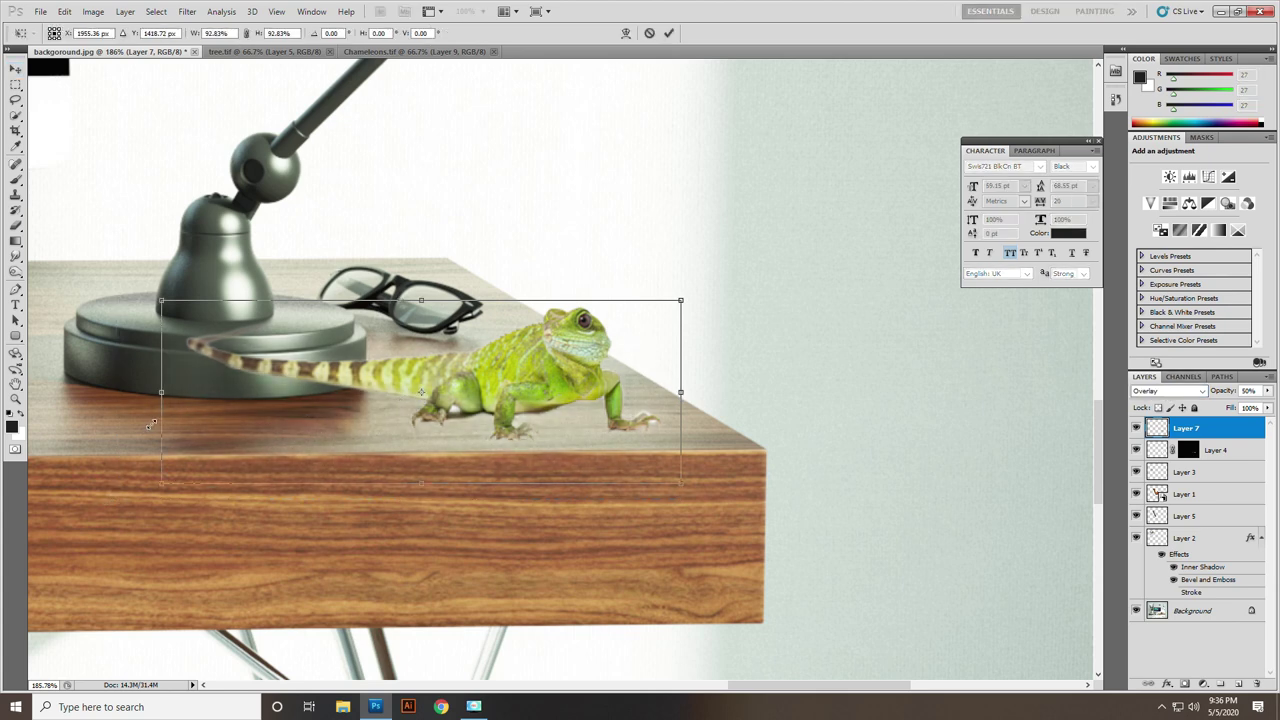
pyautogui.hotkey('shift', 'Up')
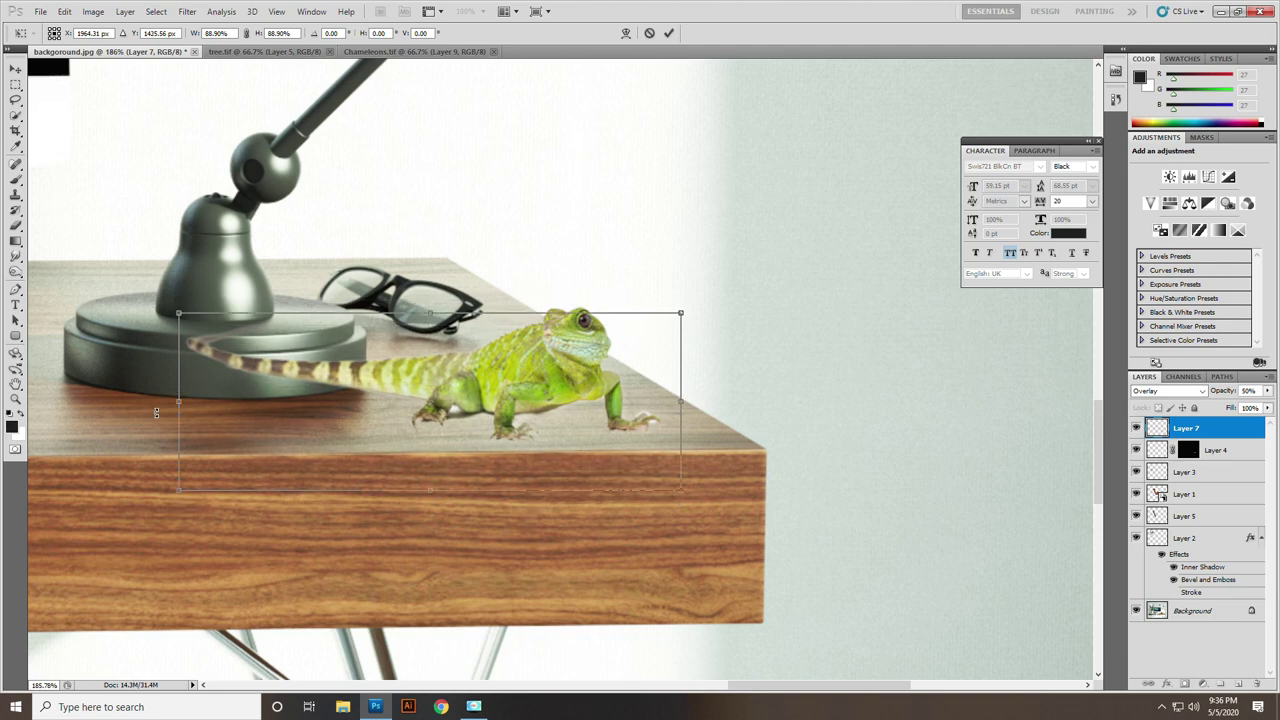
pyautogui.press('Return')
pyautogui.hotkey('ctrl', '1')
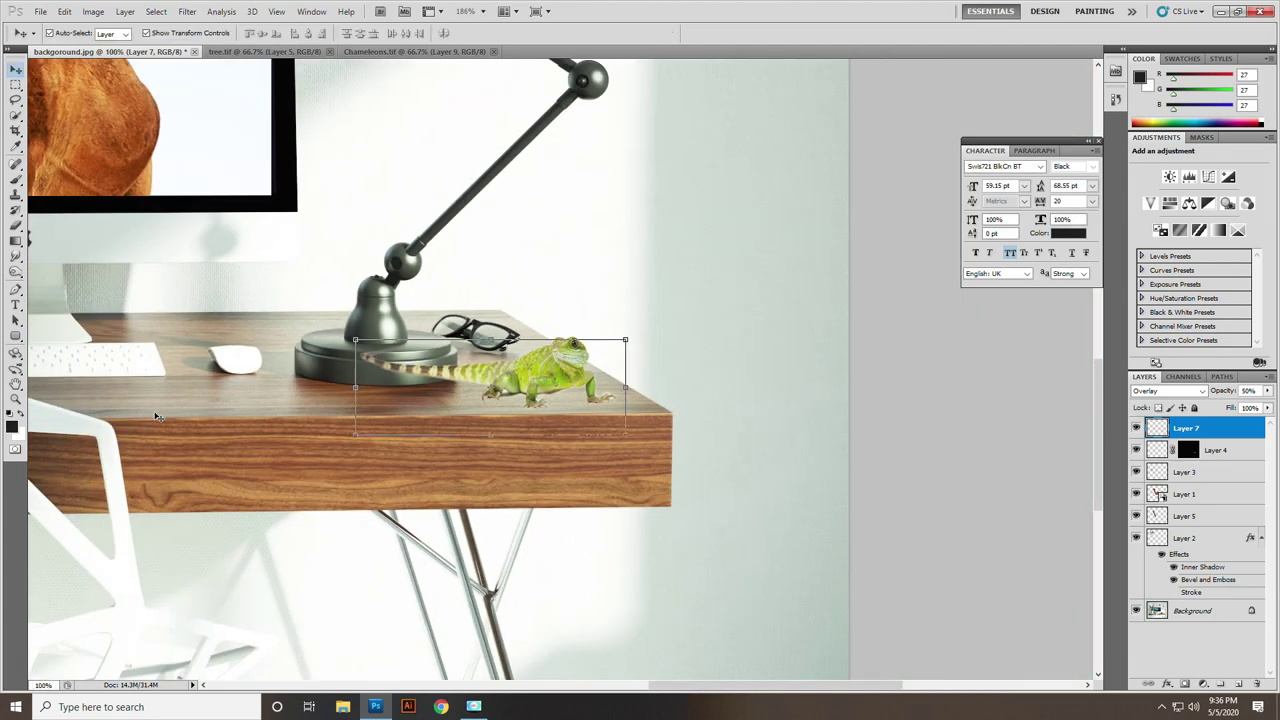
pyautogui.hotkey('ctrl', '-')
pyautogui.hotkey('ctrl', '-')
pyautogui.hotkey('ctrl', '-')
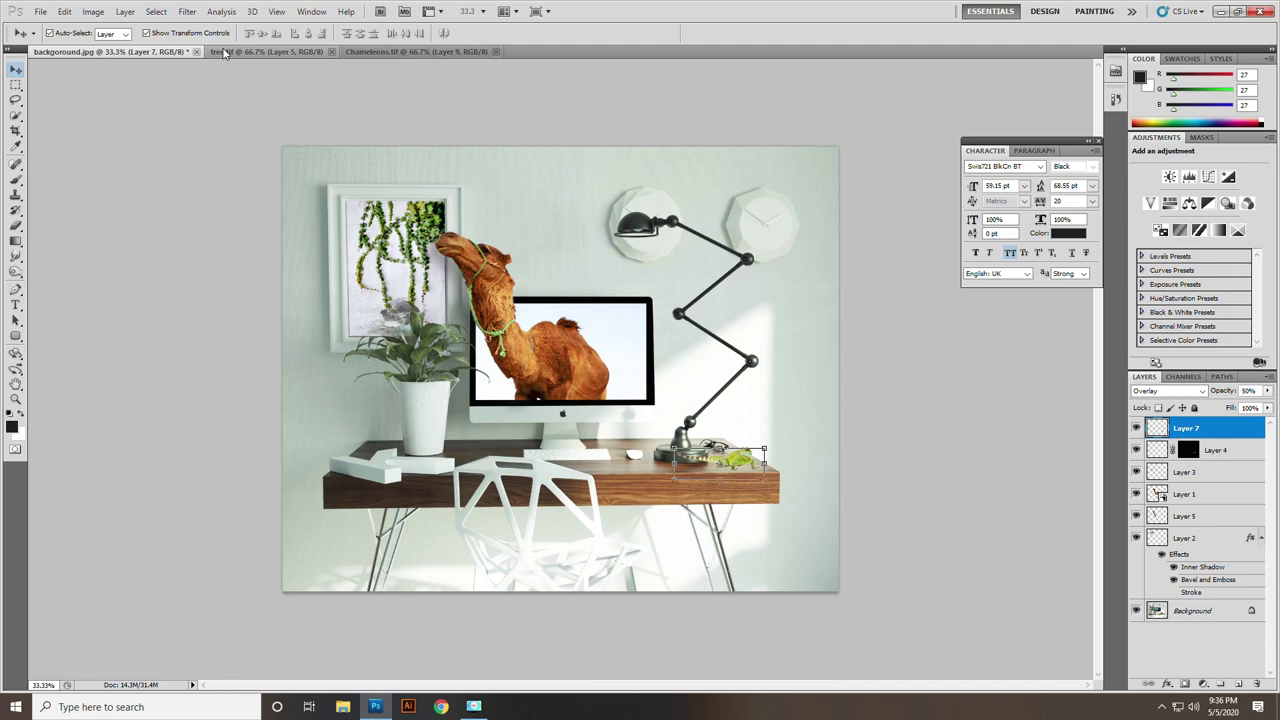
# Step: Open sand.jpg and paste the whole desert image into the desk scene
pyautogui.hotkey('ctrl', 'o')
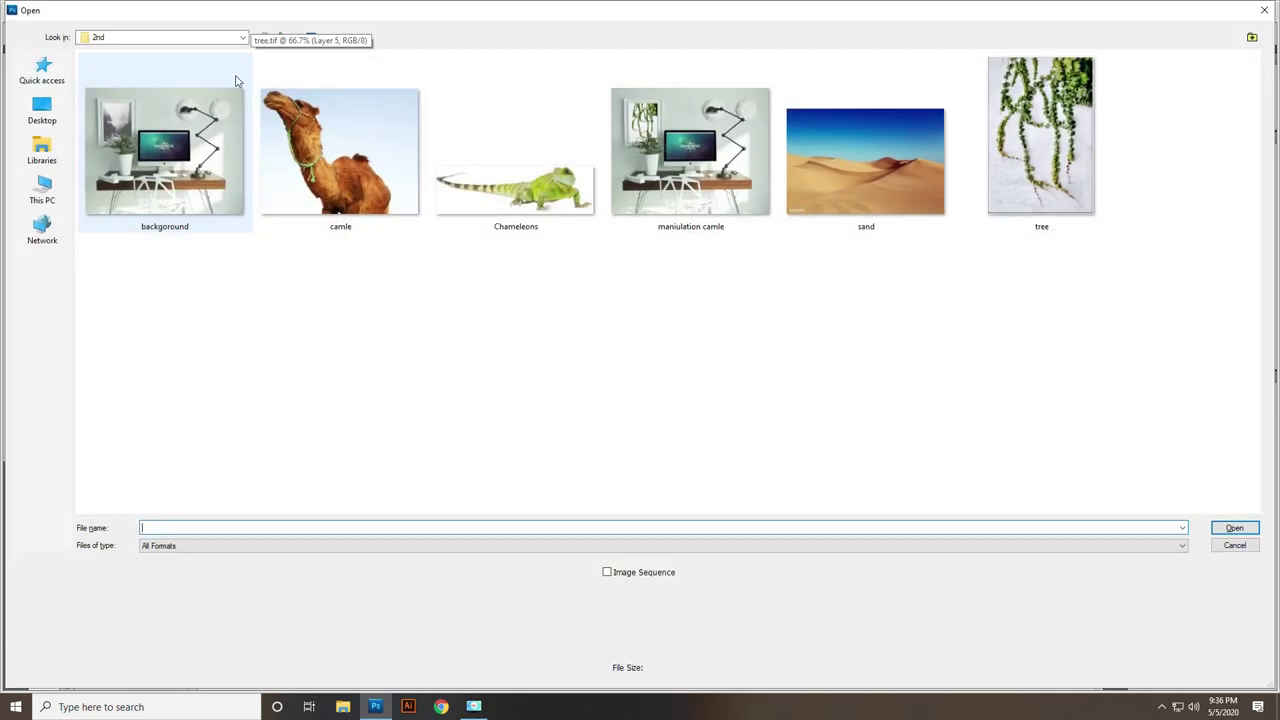
pyautogui.click(870, 148)
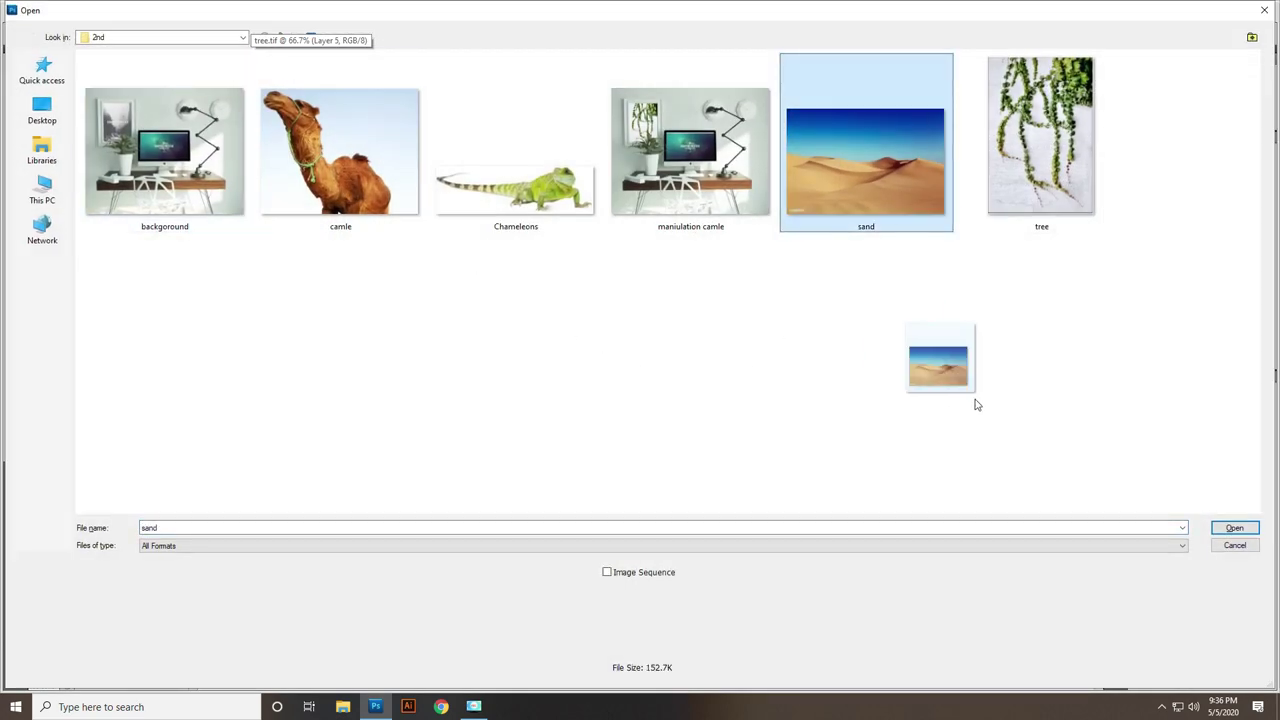
pyautogui.doubleClick(854, 117)
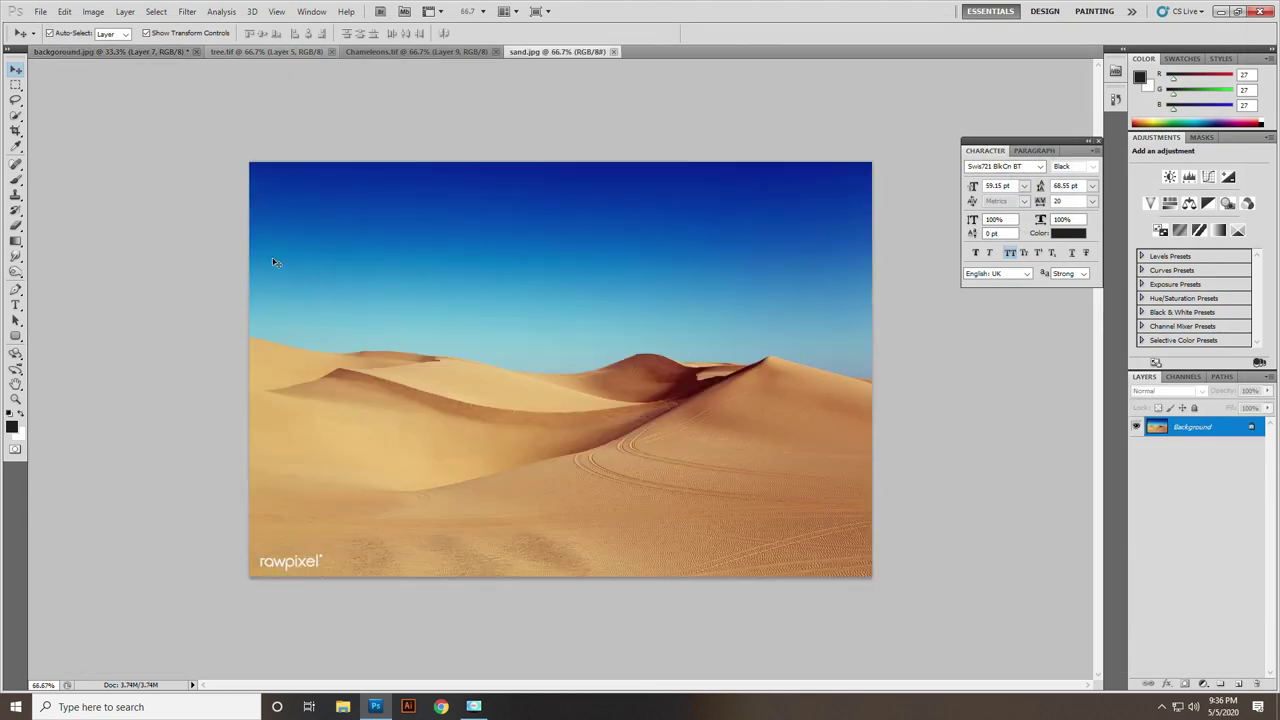
pyautogui.hotkey('ctrl', 'a')
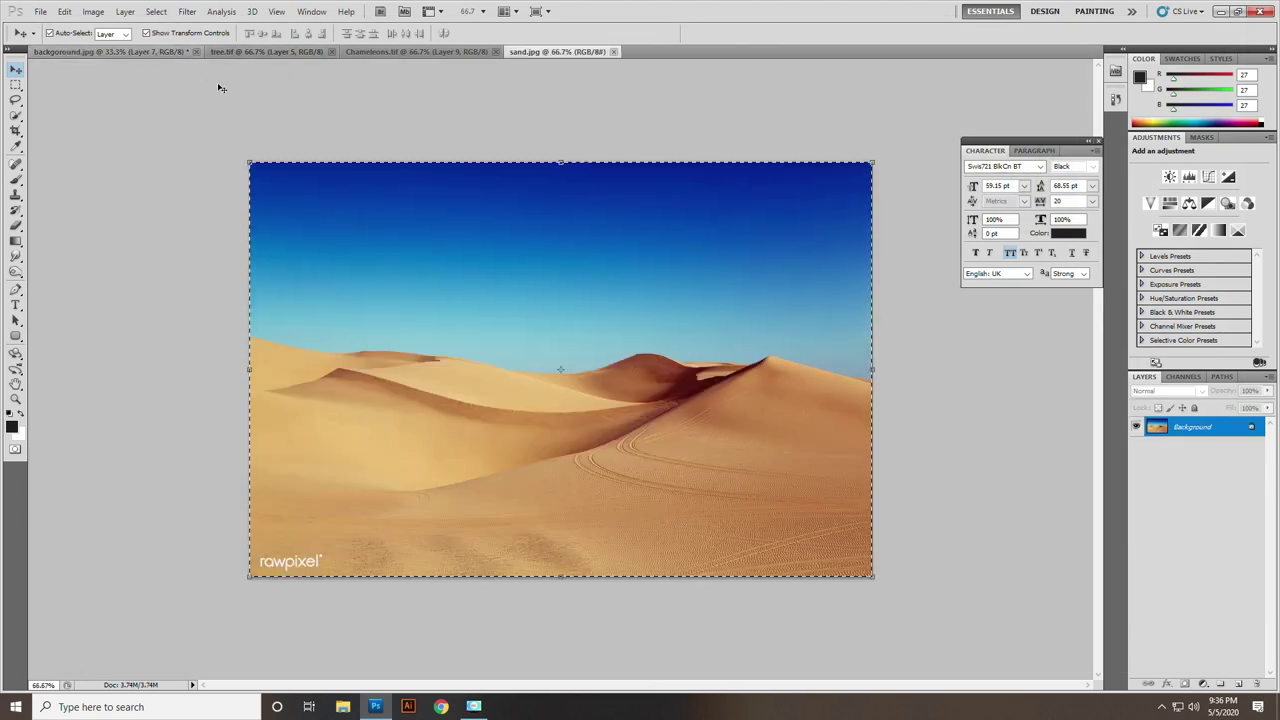
pyautogui.click(128, 52)
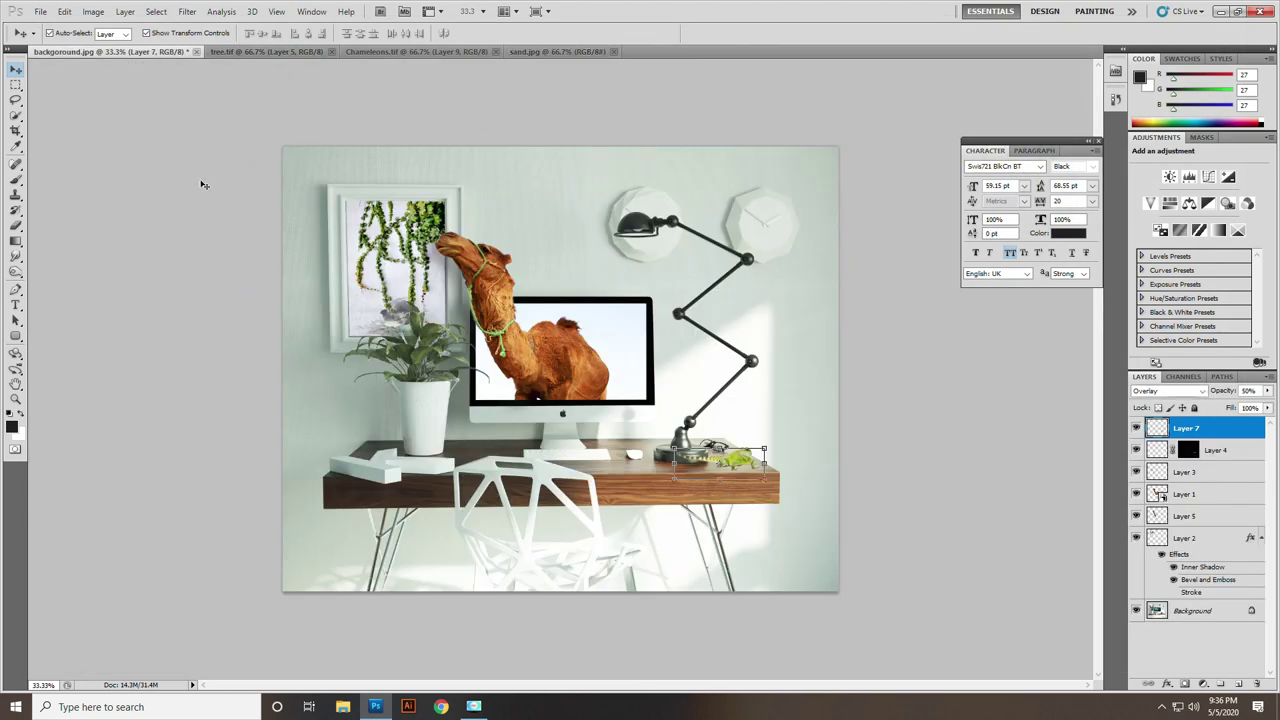
pyautogui.hotkey('ctrl', 'v')
pyautogui.moveTo(480, 360)
pyautogui.mouseDown()
pyautogui.moveTo(453, 350)
pyautogui.moveTo(497, 325)
pyautogui.mouseUp()
# Step: Move the pasted desert image up and to the right into place
pyautogui.scroll(2, 497, 325)
pyautogui.scroll(3, 497, 325)
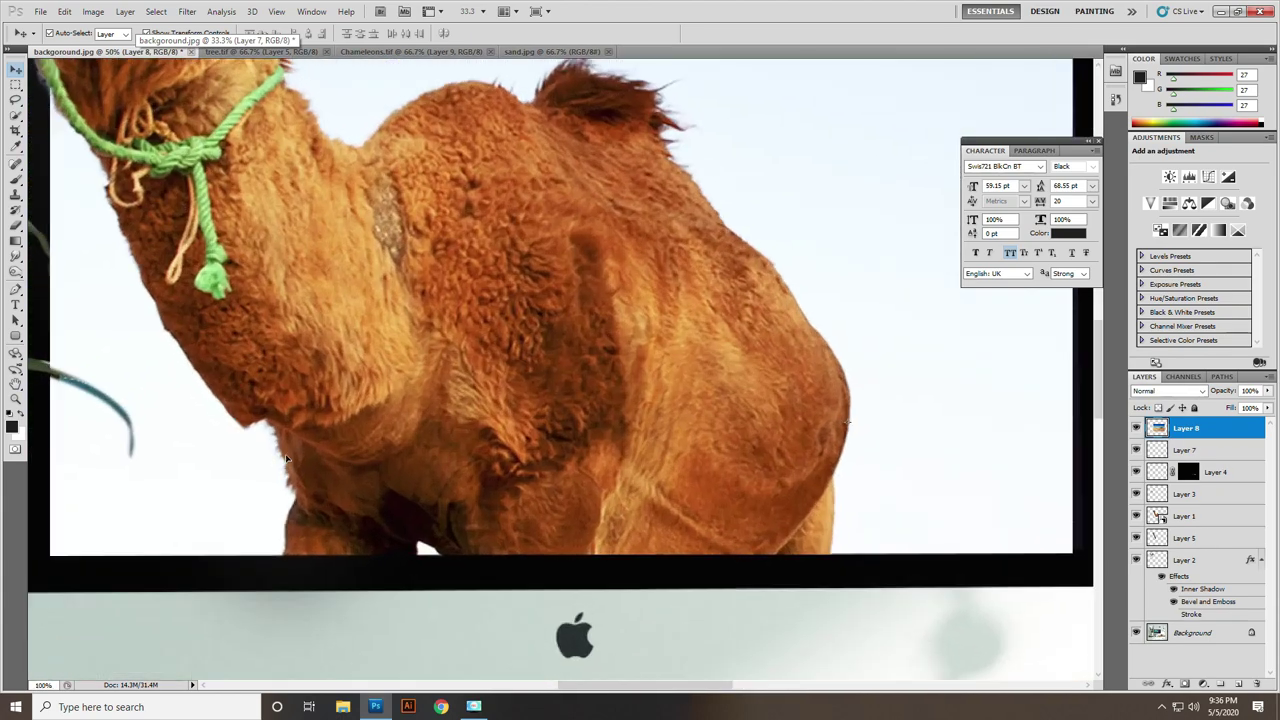
pyautogui.moveTo(600, 200); pyautogui.dragTo(776, 285)
pyautogui.hscroll(-10, 771, 286)
pyautogui.scroll(-3, 771, 286)
pyautogui.hscroll(5, 451, 329)
pyautogui.scroll(1, 354, 294)
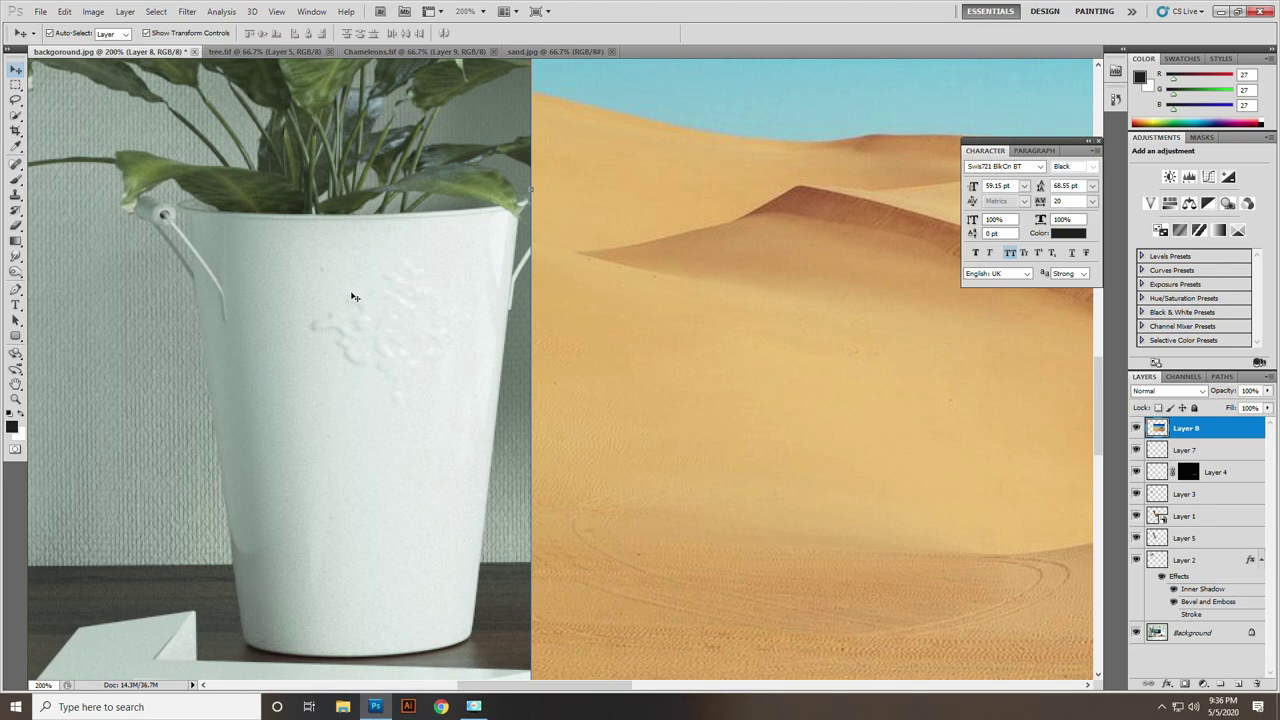
pyautogui.click(352, 296)
# Step: Trace the white pot's right side and base with the Pen tool
pyautogui.press('p')
pyautogui.scroll(1, 470, 234)
pyautogui.scroll(1, 540, 213)
pyautogui.scroll(1, 533, 241)
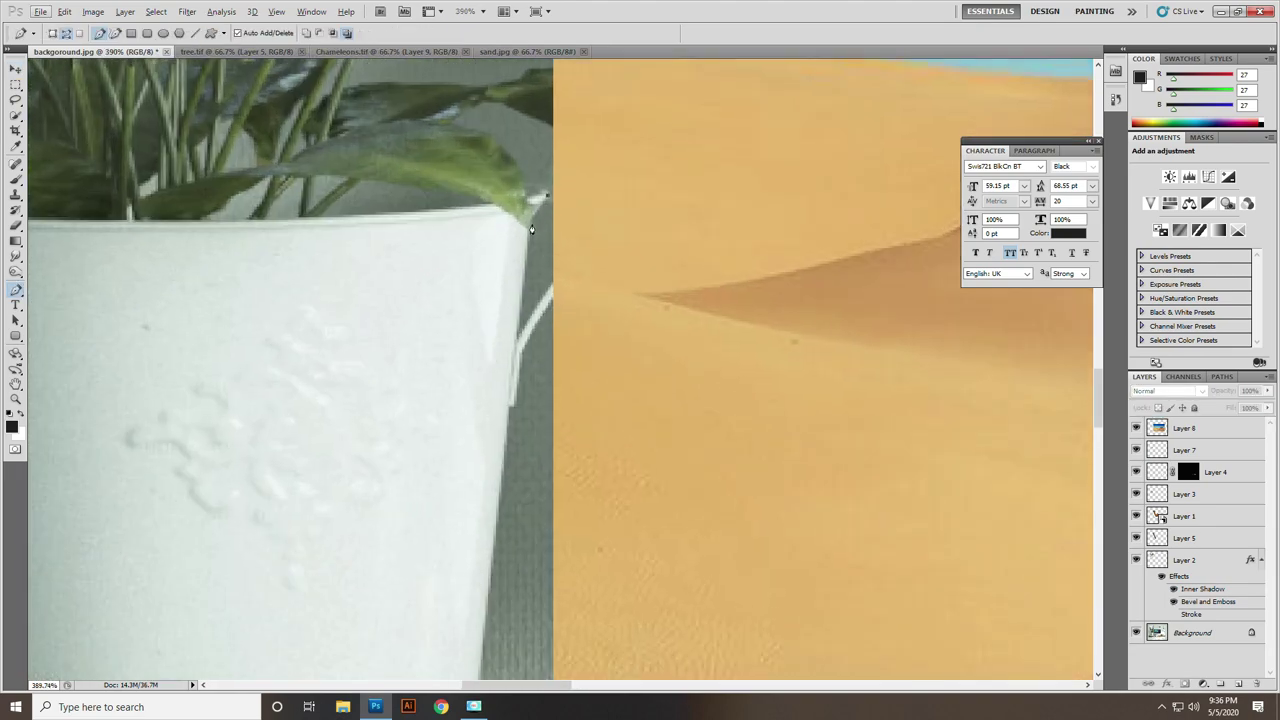
pyautogui.scroll(-1, 409, 200)
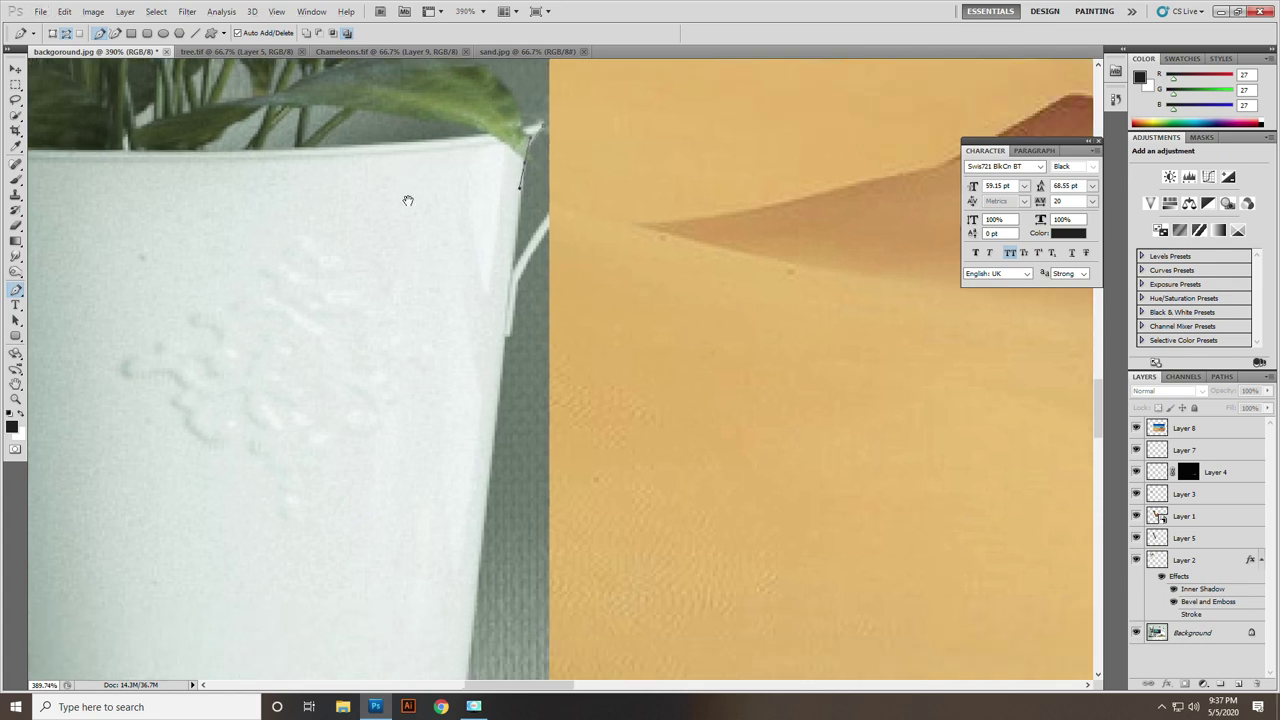
pyautogui.scroll(-1, 440, 170)
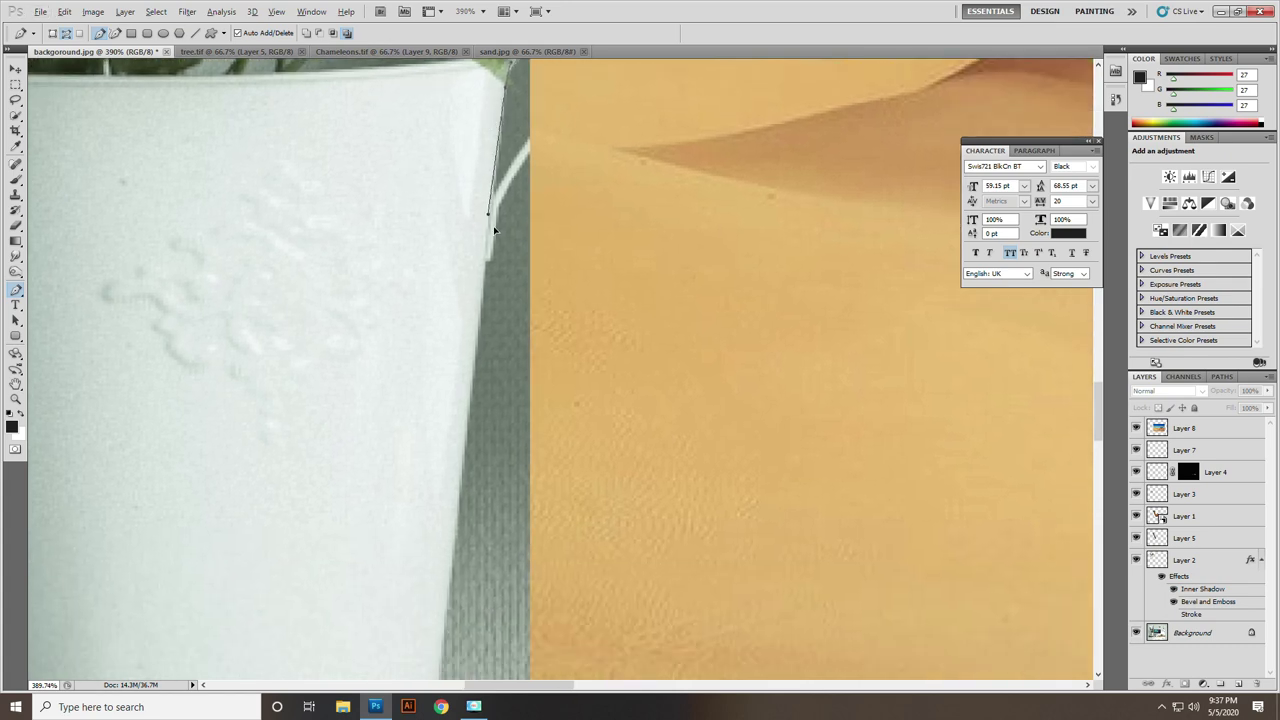
pyautogui.moveTo(489, 258); pyautogui.dragTo(472, 224)
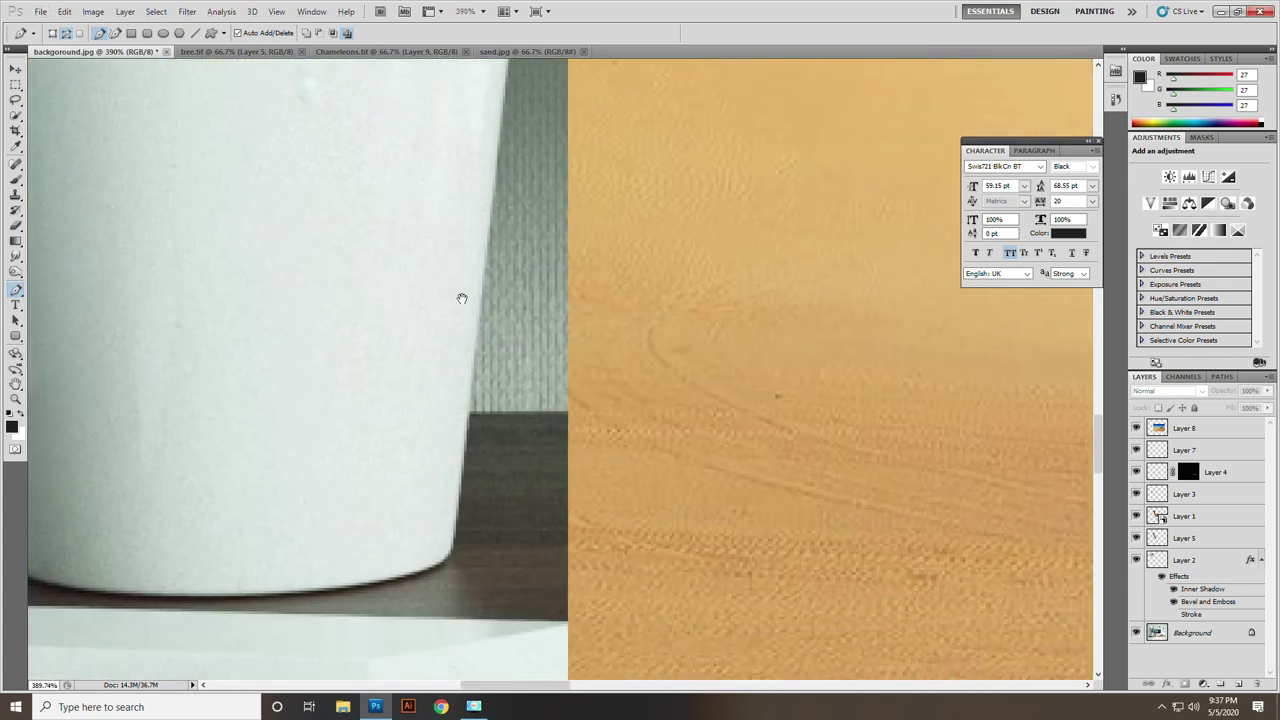
pyautogui.moveTo(475, 387); pyautogui.dragTo(471, 447)
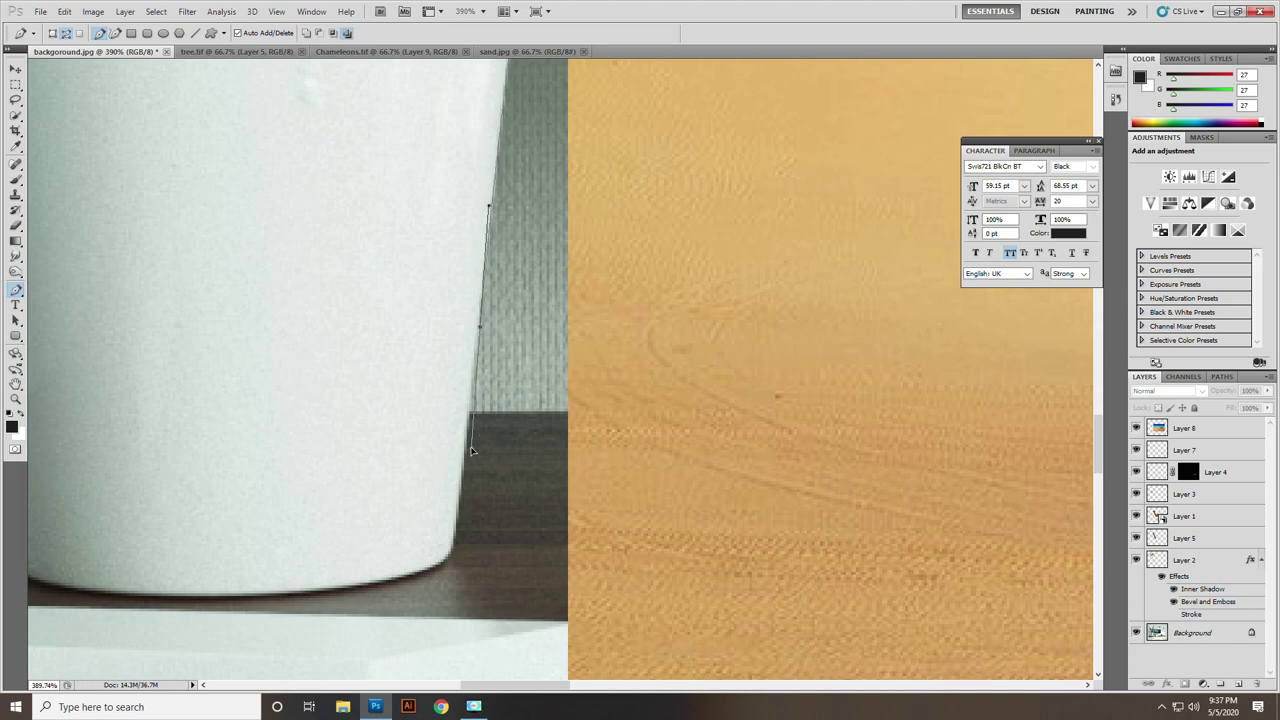
pyautogui.click(446, 561)
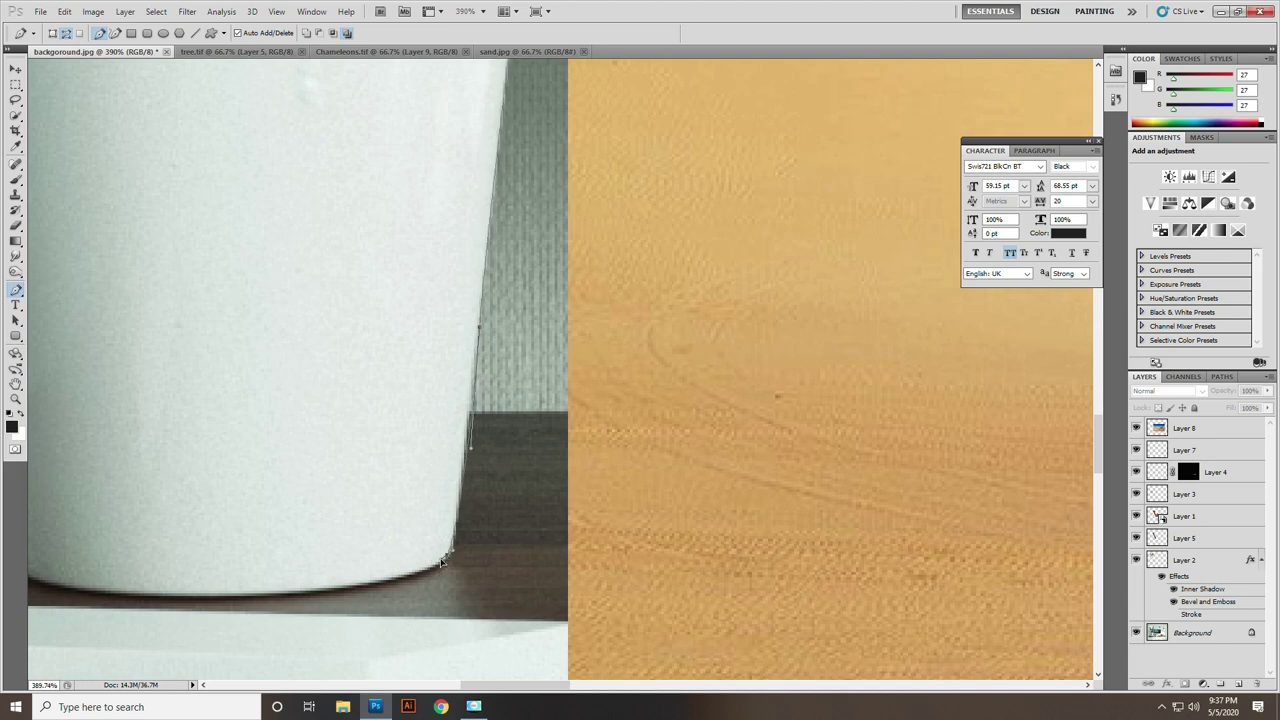
pyautogui.moveTo(230, 572)
pyautogui.mouseDown()
pyautogui.moveTo(700, 516)
pyautogui.moveTo(446, 538)
pyautogui.mouseUp()
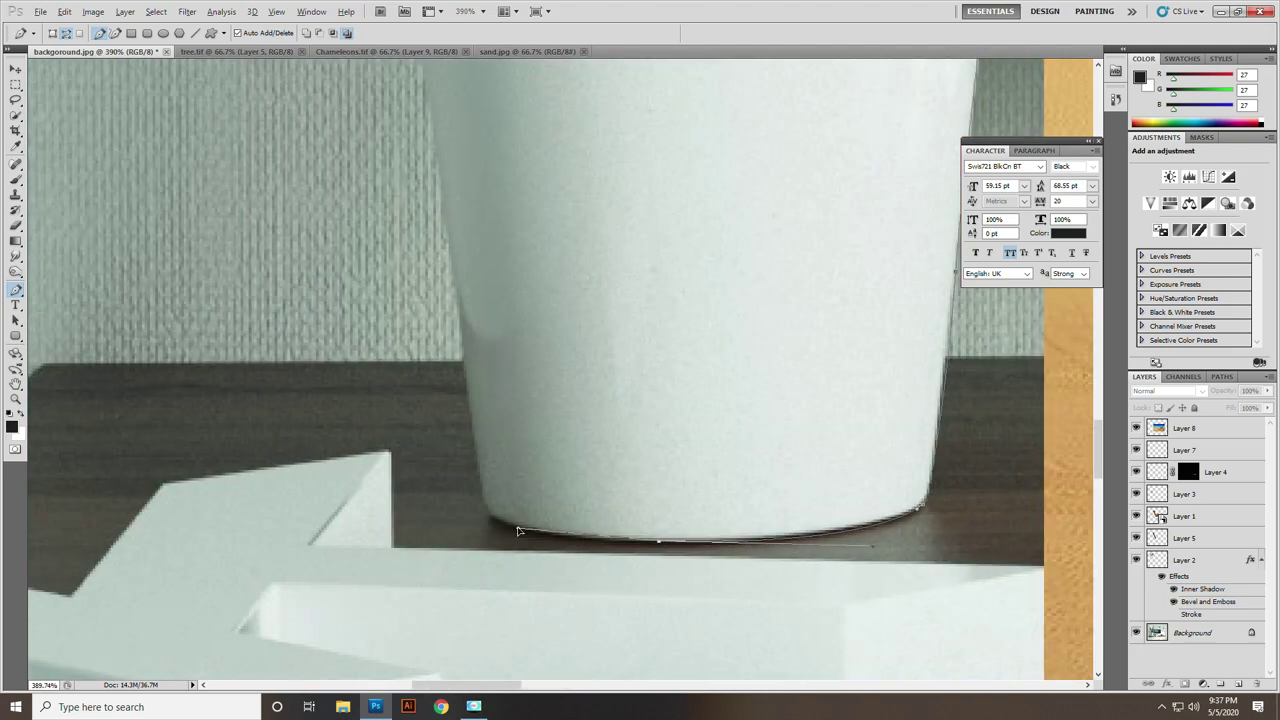
pyautogui.moveTo(482, 496); pyautogui.dragTo(478, 466)
# Step: Finish the path along the pot's left side and rim, close it, and load it as a selection
pyautogui.moveTo(435, 217)
pyautogui.mouseDown()
pyautogui.moveTo(454, 349)
pyautogui.moveTo(449, 248)
pyautogui.mouseUp()
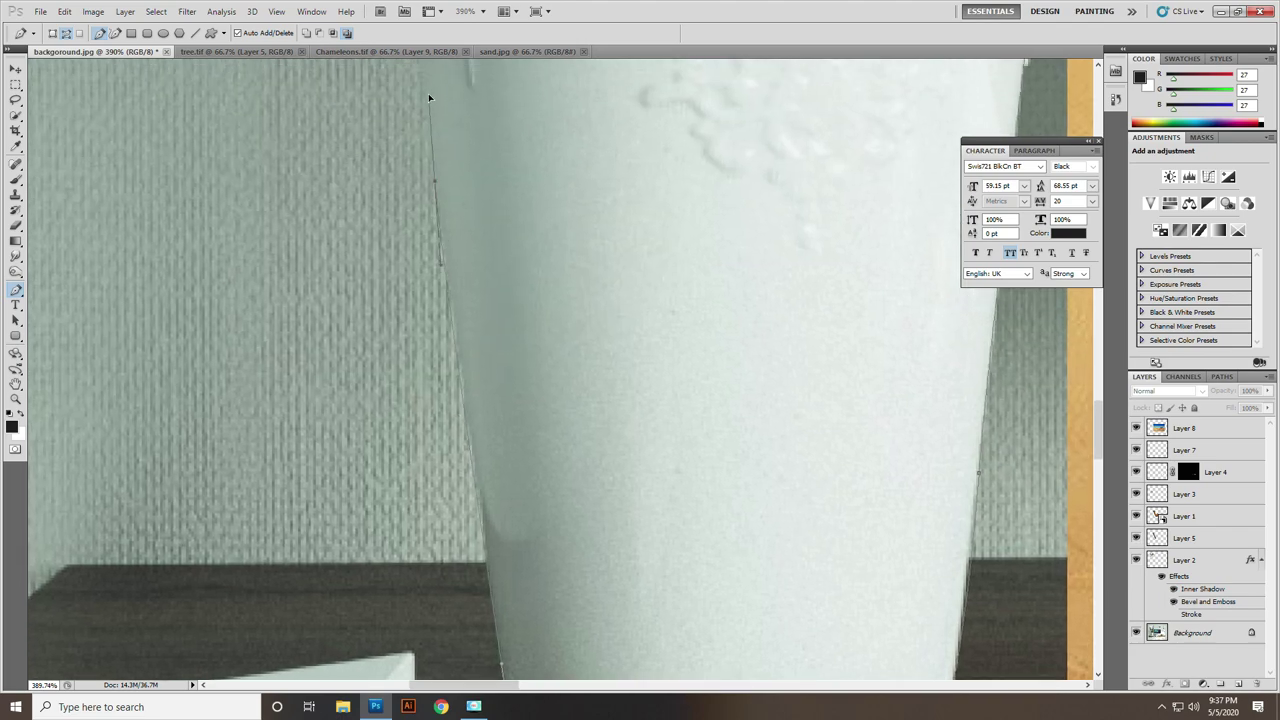
pyautogui.scroll(1, 460, 429)
pyautogui.scroll(4, 440, 423)
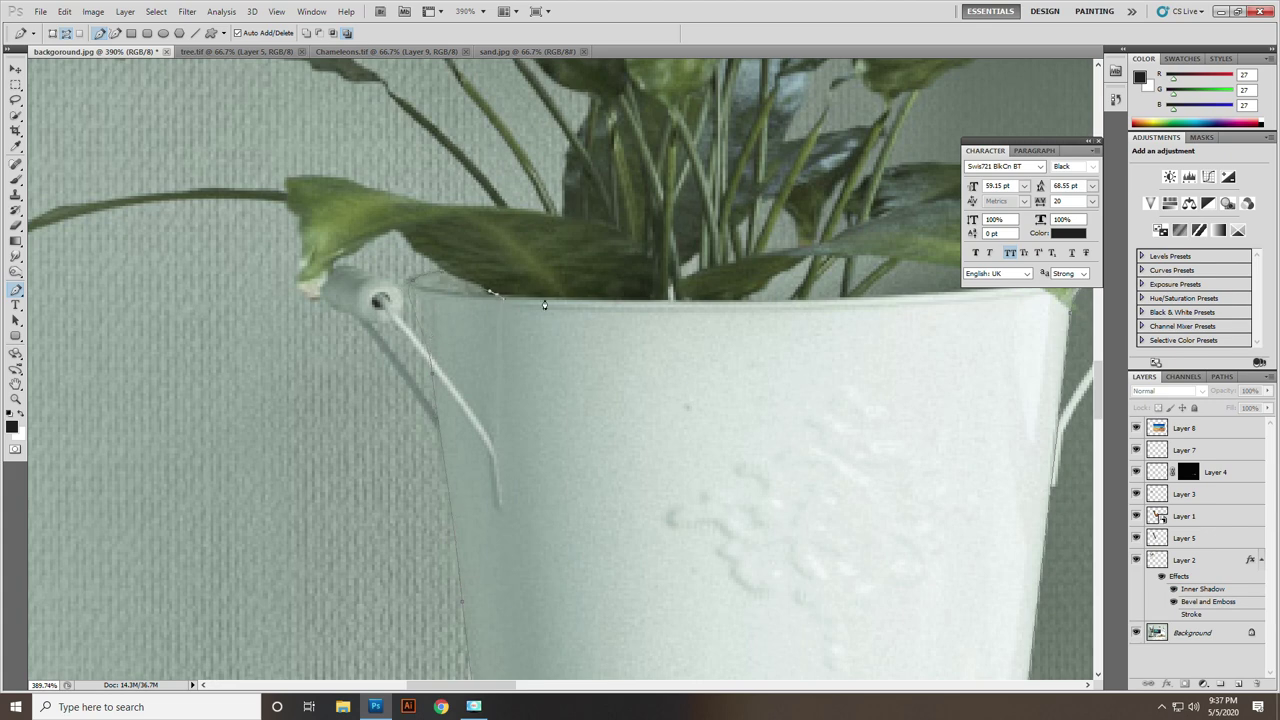
pyautogui.moveTo(725, 298); pyautogui.dragTo(727, 299)
pyautogui.moveTo(517, 420); pyautogui.dragTo(257, 403)
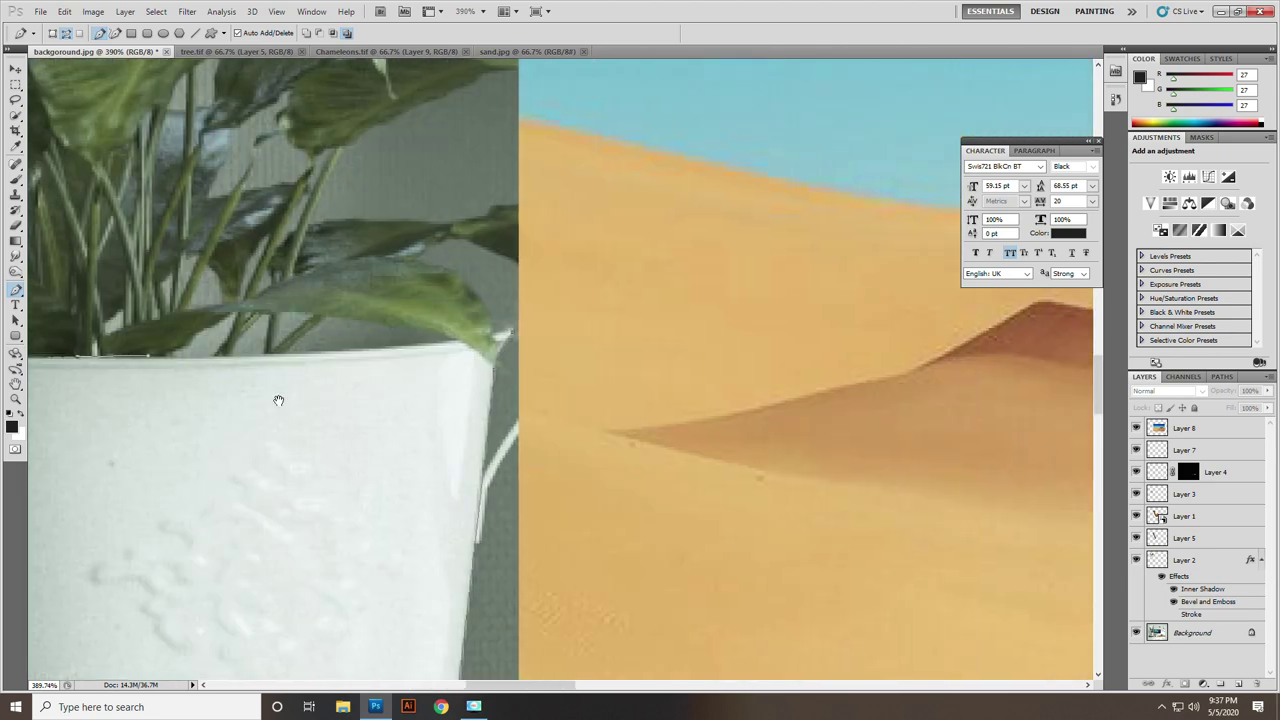
pyautogui.moveTo(404, 343); pyautogui.dragTo(480, 340)
pyautogui.click(508, 333)
pyautogui.hotkey('ctrl', 'Return')
pyautogui.hotkey('ctrl', '-')
pyautogui.hotkey('ctrl', '-')
pyautogui.hotkey('ctrl', '-')
pyautogui.hotkey('ctrl', '-')
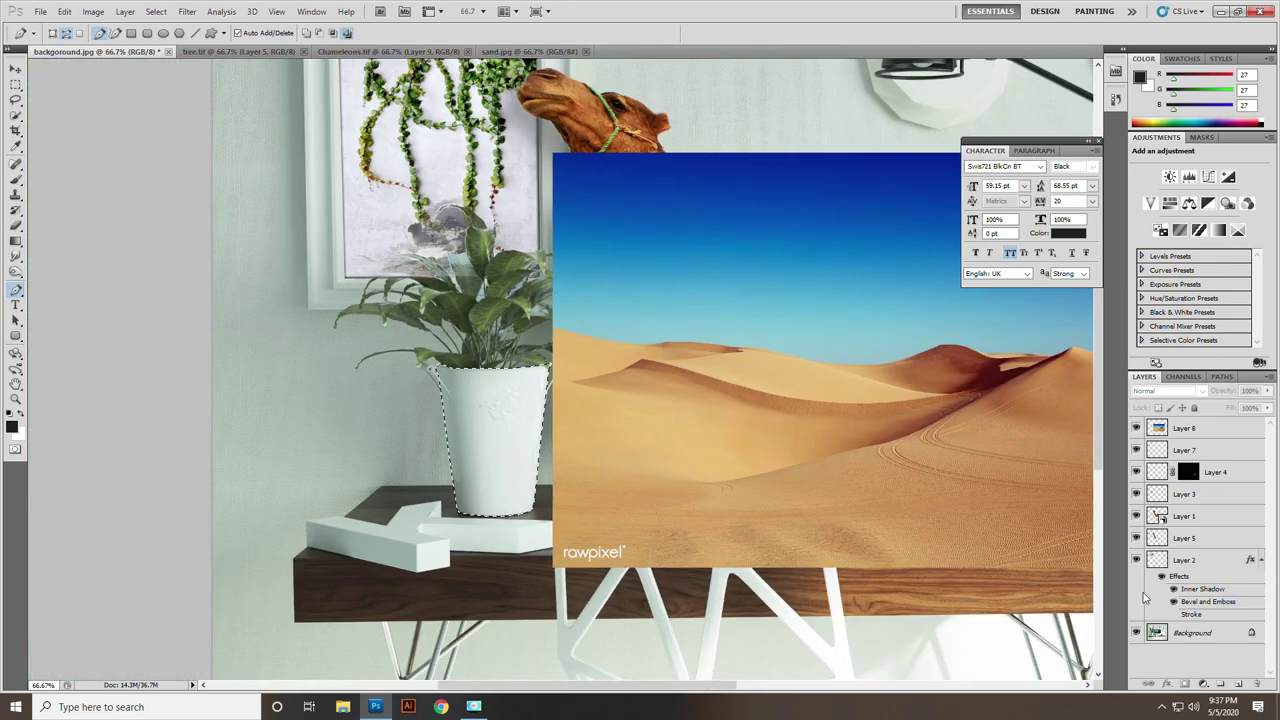
# Step: Copy the pot onto its own layer and convert the desert layer to a smart object
pyautogui.click(1177, 638)
pyautogui.hotkey('ctrl', 'j')
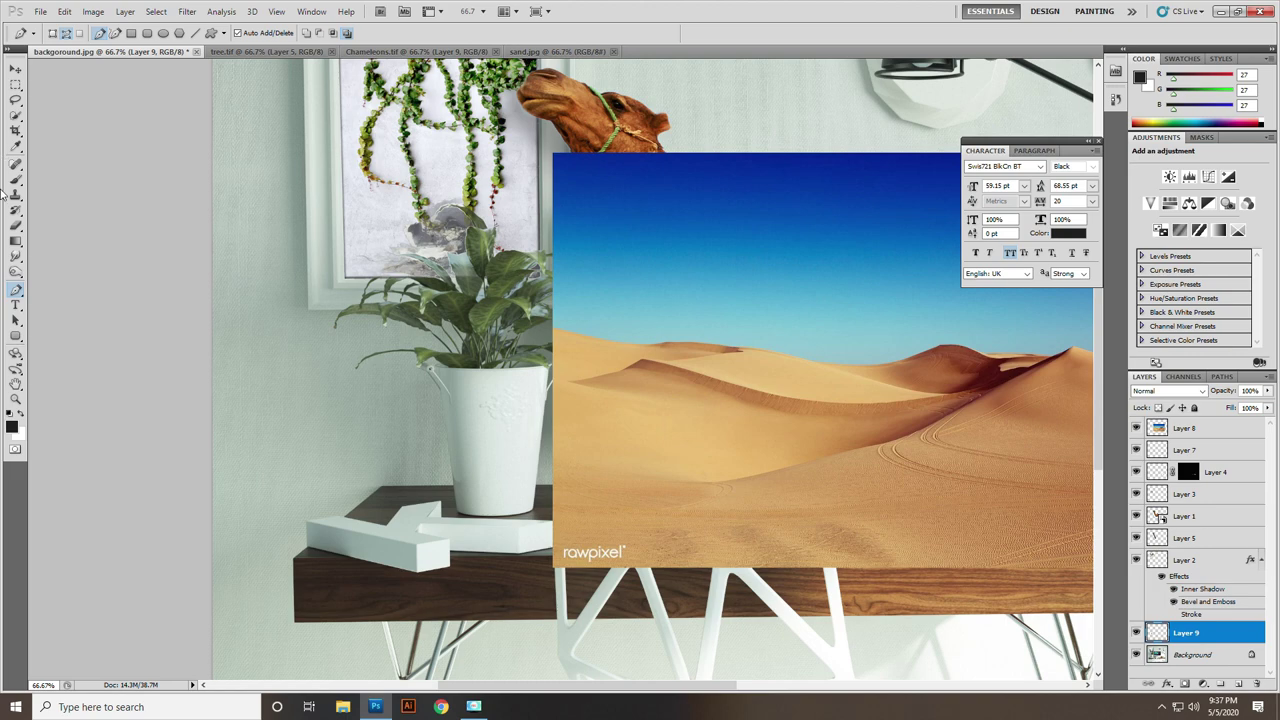
pyautogui.click(15, 68)
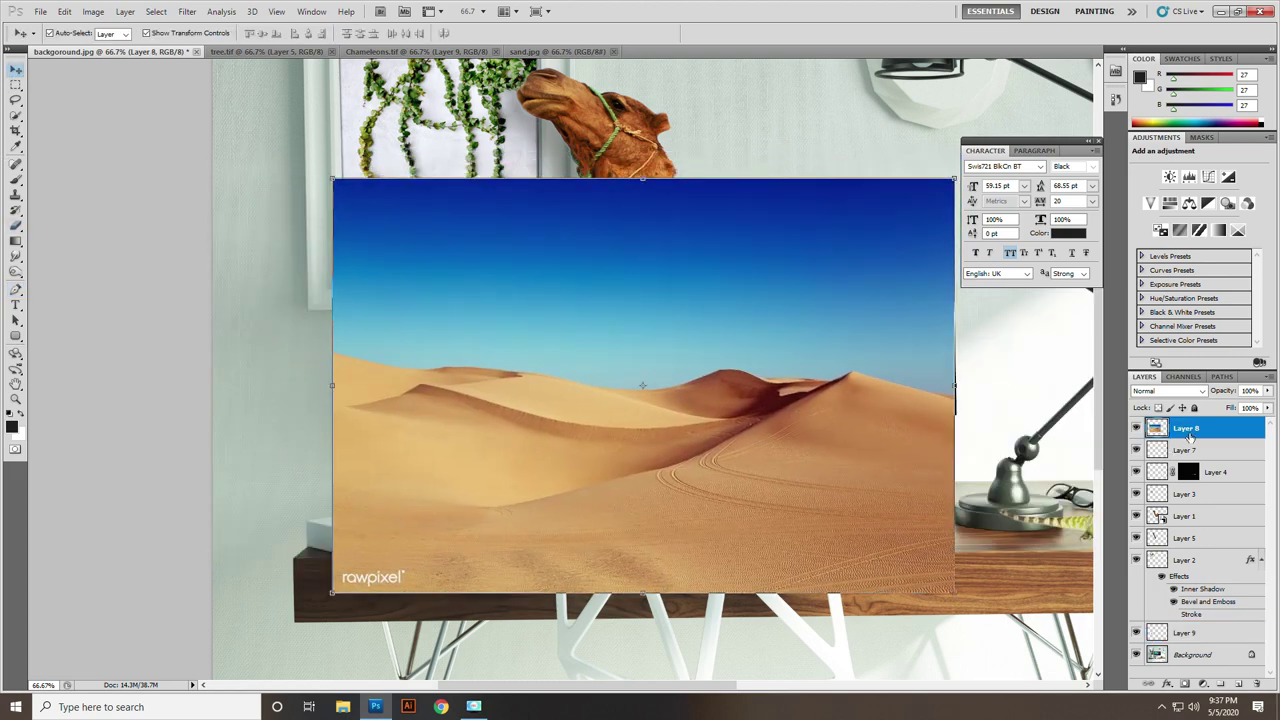
pyautogui.rightClick(1190, 437)
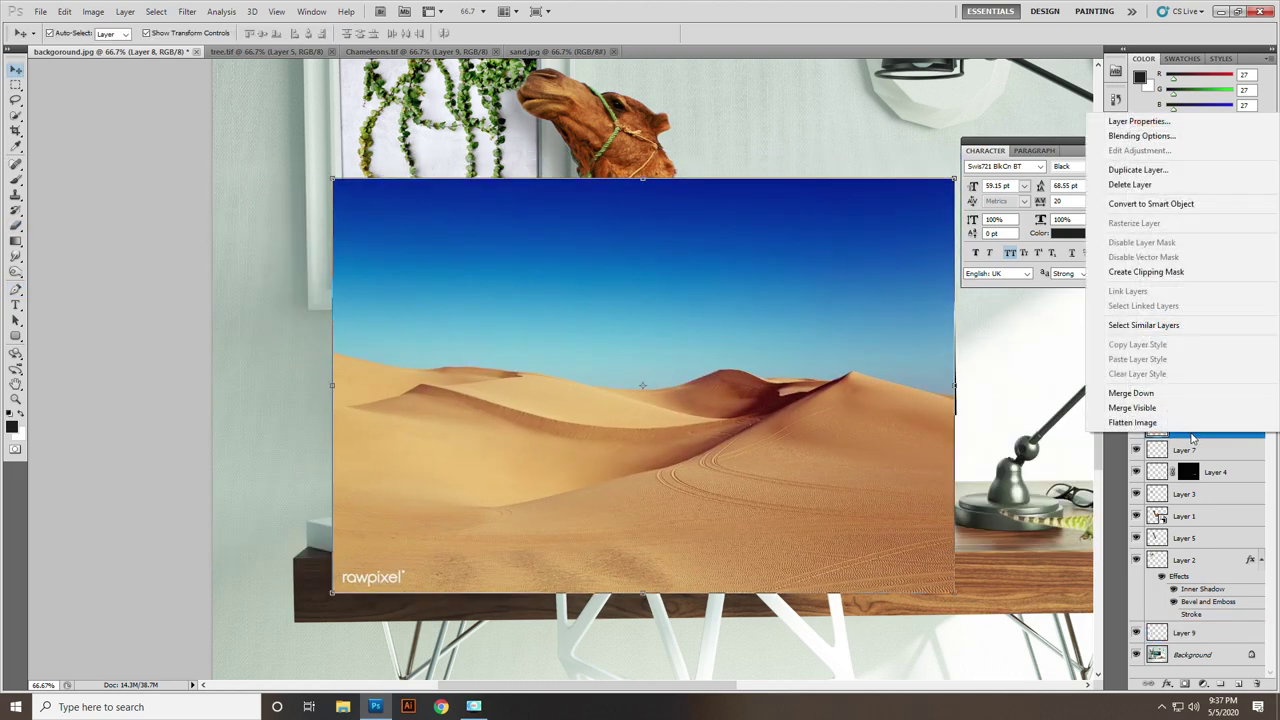
pyautogui.click(1160, 205)
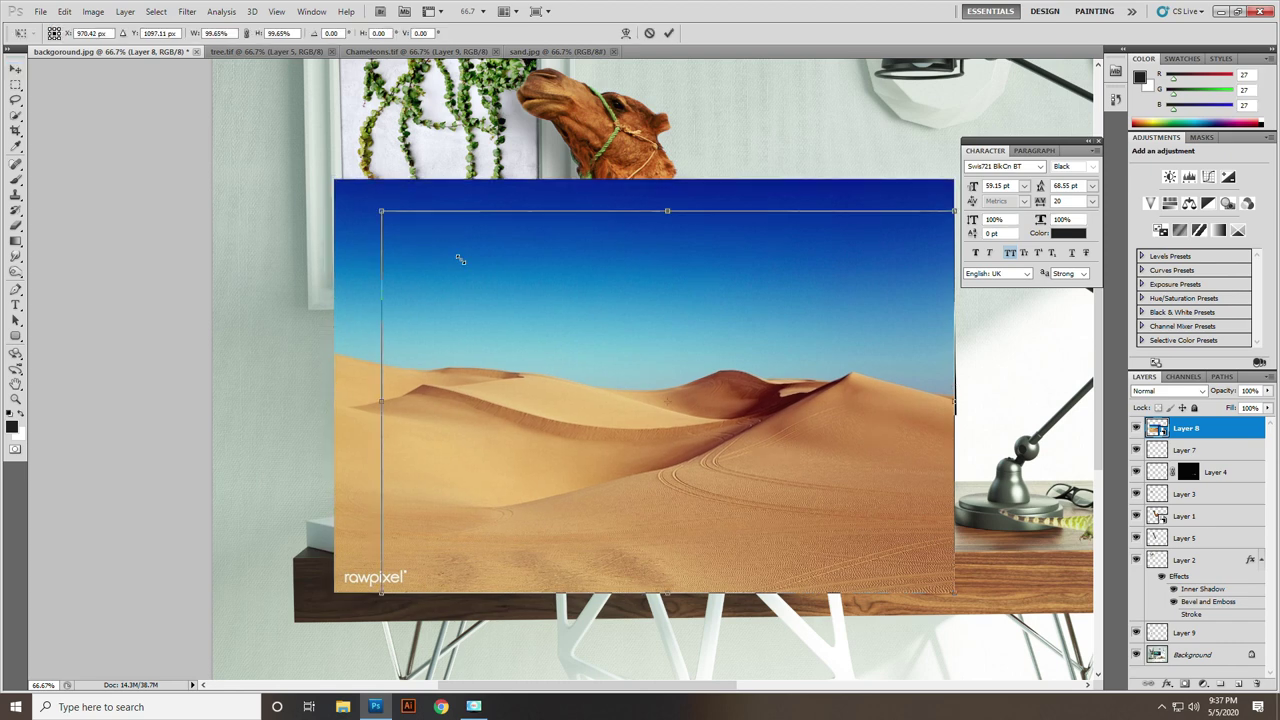
# Step: Shrink the desert image onto the pot, stack it above the pot layer, and clip it
pyautogui.moveTo(332, 172); pyautogui.dragTo(737, 443)
pyautogui.moveTo(850, 520)
pyautogui.mouseDown()
pyautogui.moveTo(735, 510)
pyautogui.moveTo(508, 418)
pyautogui.mouseUp()
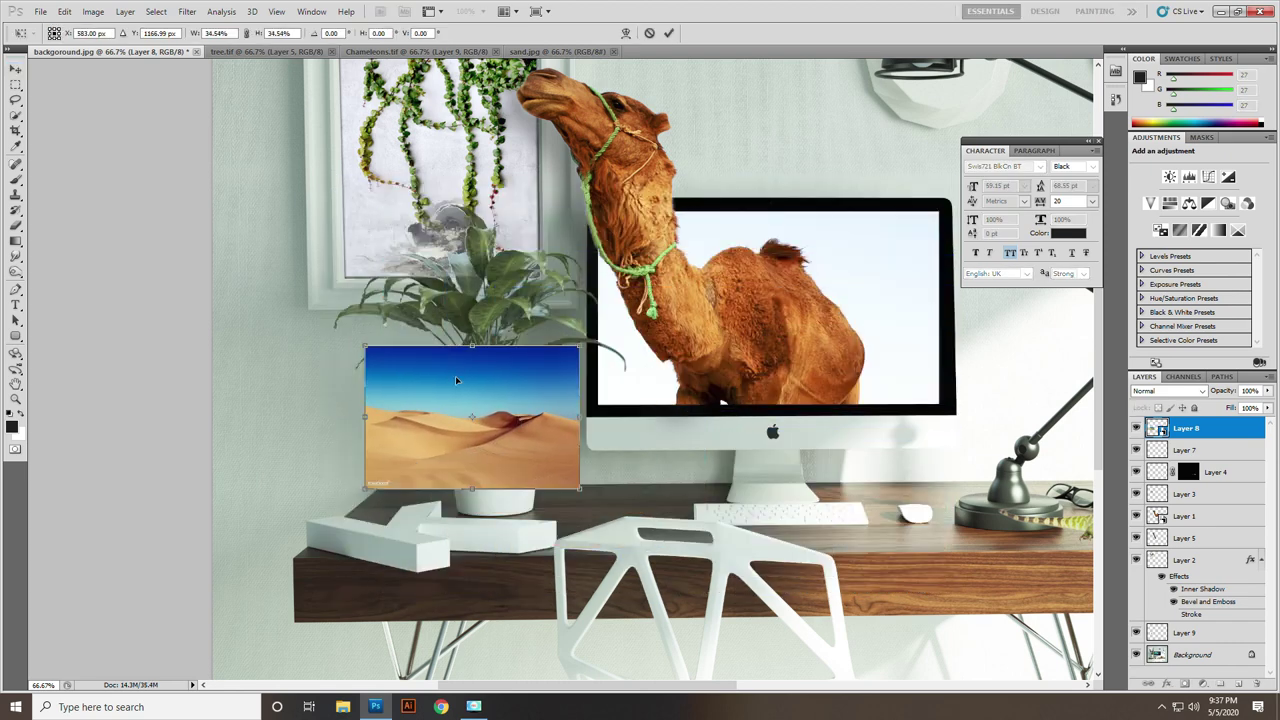
pyautogui.press('Return')
pyautogui.hotkey('ctrl', '[')
pyautogui.hotkey('ctrl', '[')
pyautogui.hotkey('ctrl', '[')
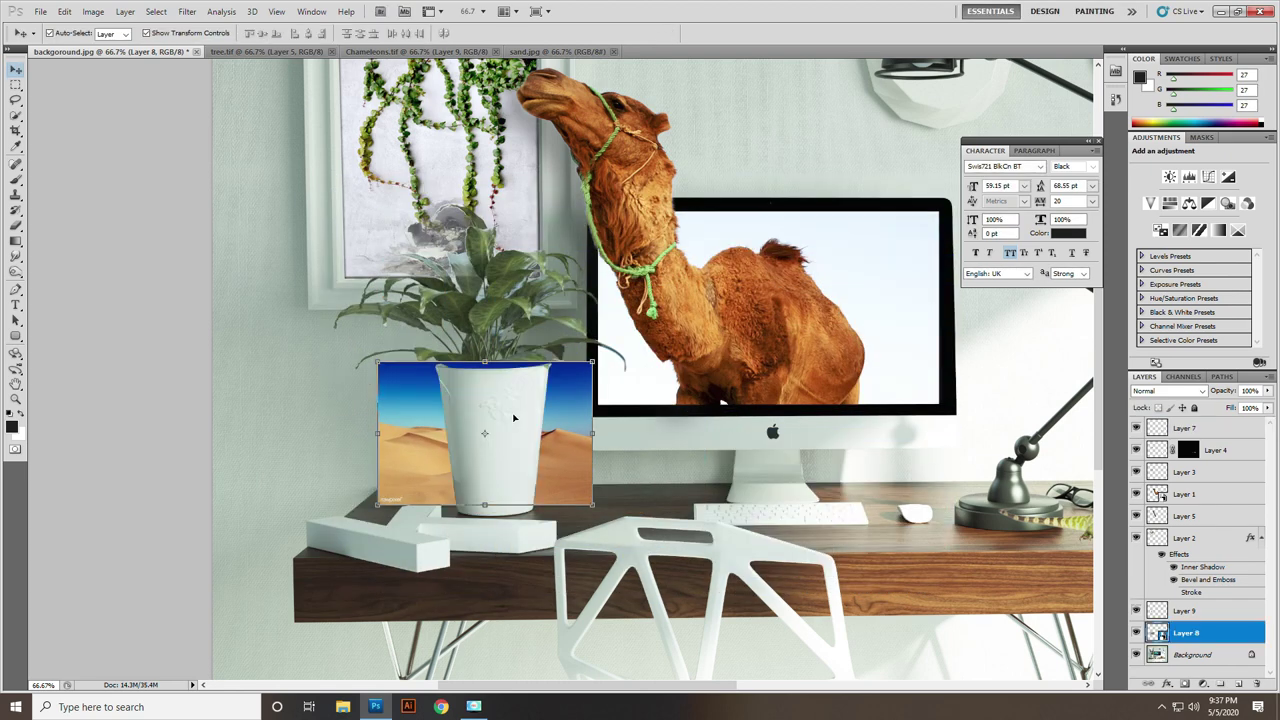
pyautogui.hotkey('ctrl', ']')
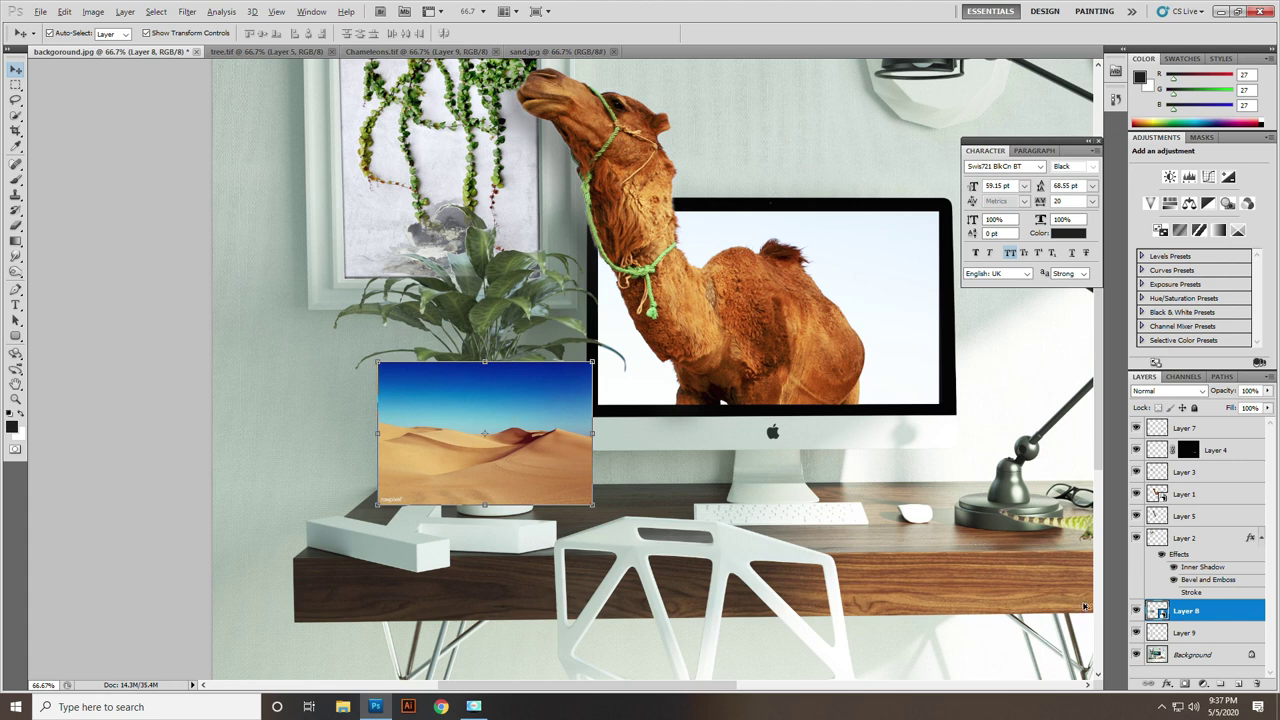
pyautogui.keyDown('alt'); pyautogui.click(1184, 621); pyautogui.keyUp('alt')
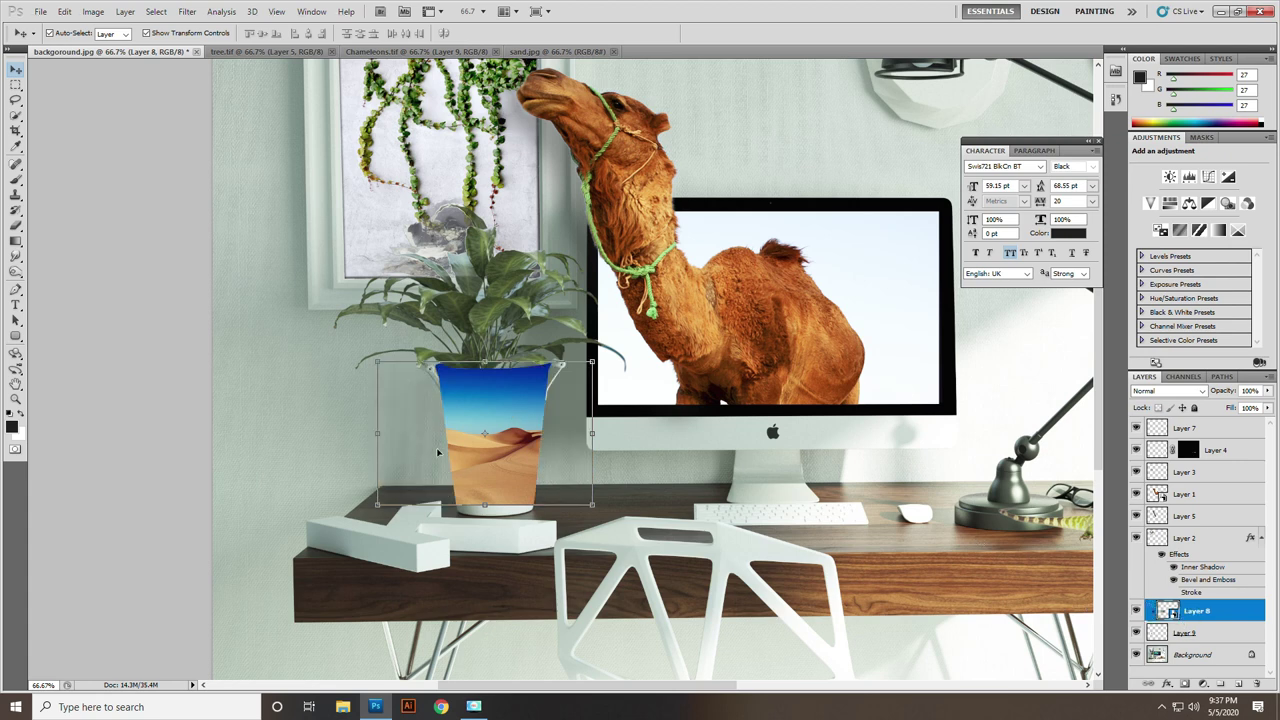
pyautogui.moveTo(437, 453); pyautogui.dragTo(437, 466)
# Step: Resize and narrow the desert image to fit the vase's width
pyautogui.hotkey('ctrl', 't')
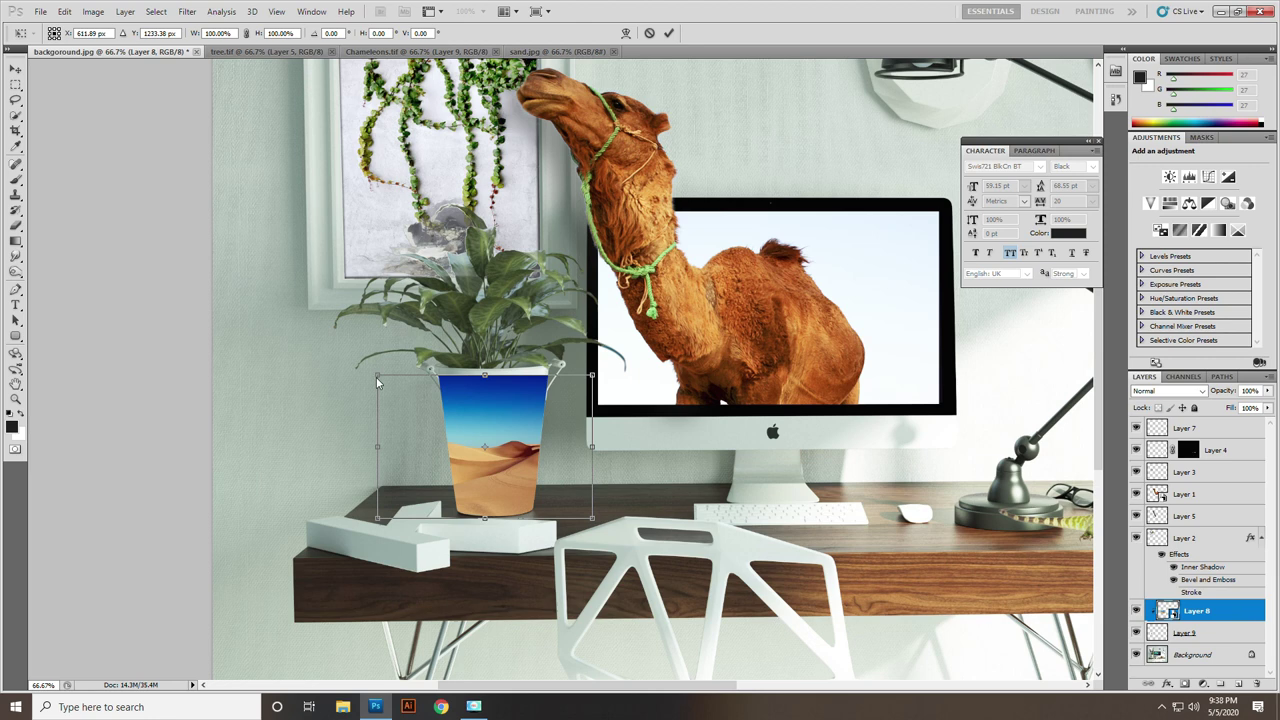
pyautogui.moveTo(377, 376); pyautogui.dragTo(302, 328)
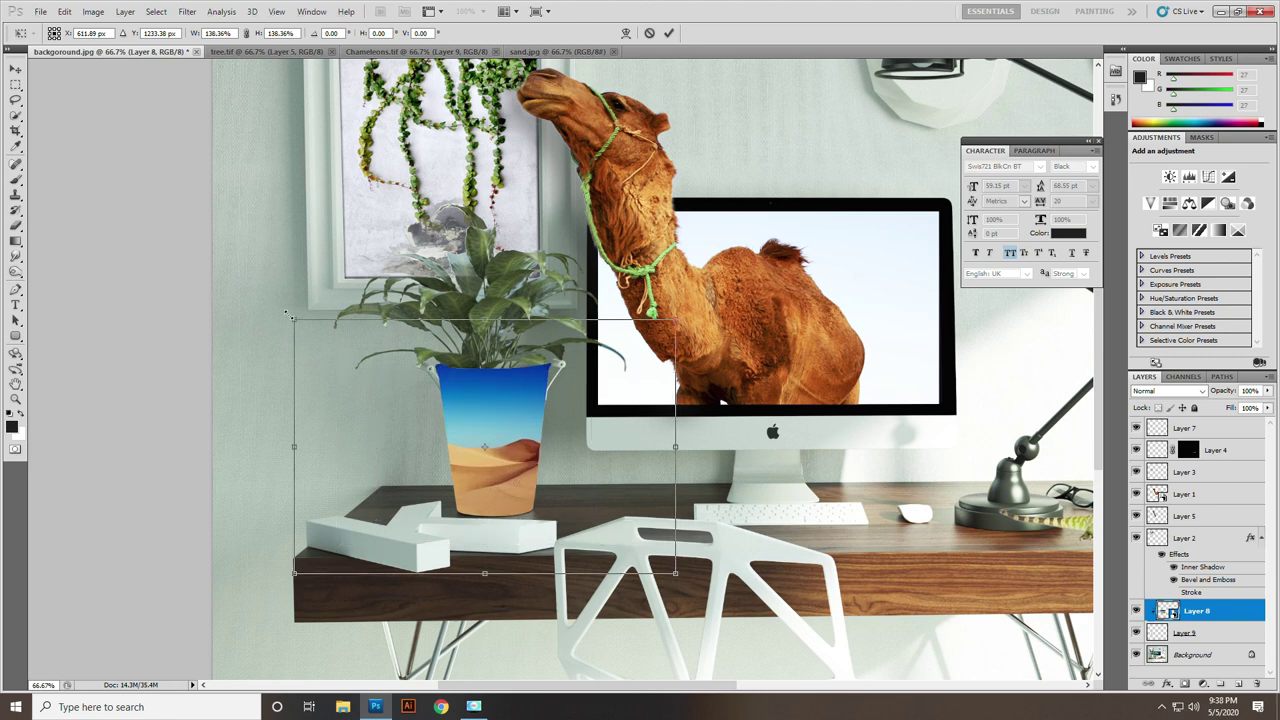
pyautogui.moveTo(302, 328); pyautogui.dragTo(341, 346)
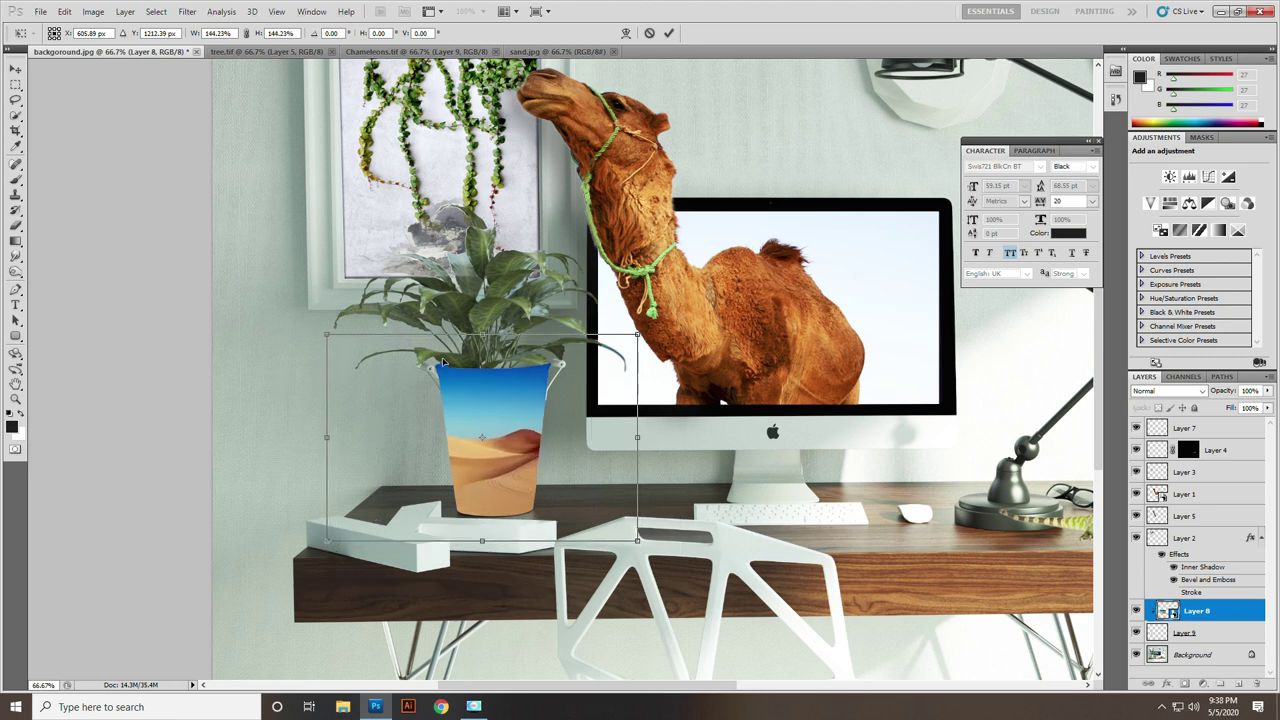
pyautogui.press('Return')
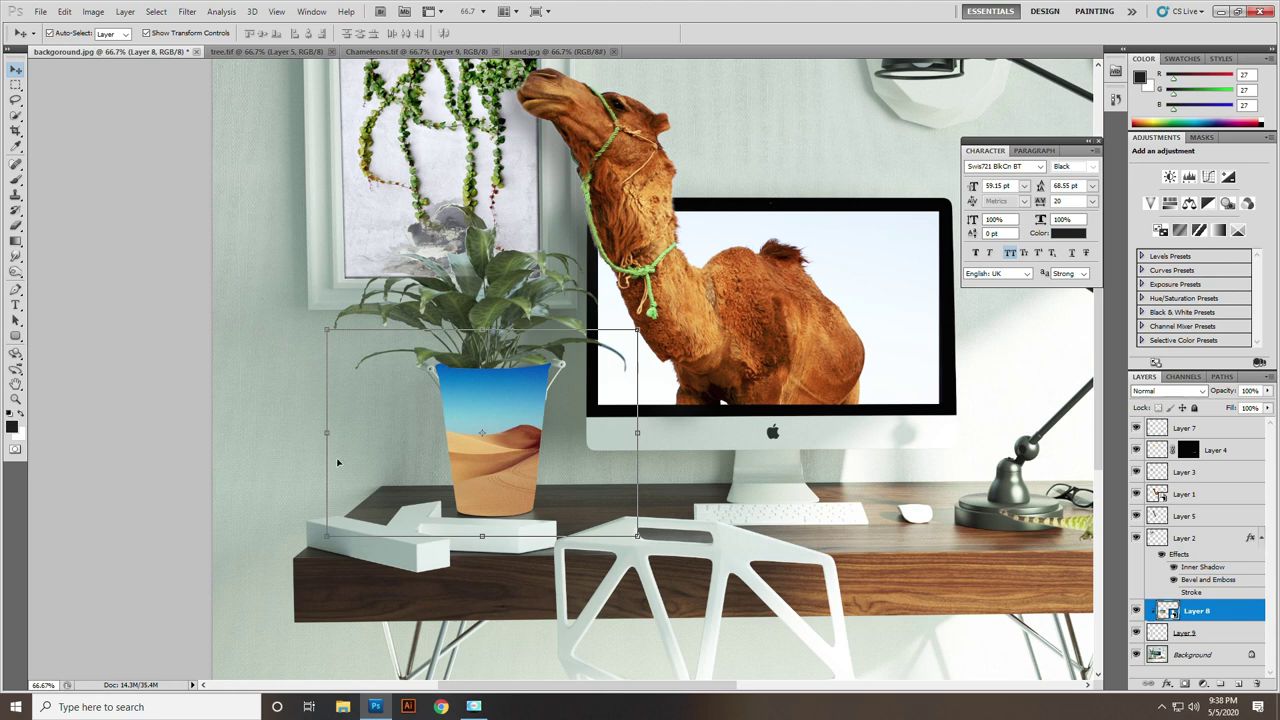
pyautogui.hotkey('ctrl', 't')
pyautogui.moveTo(326, 434); pyautogui.dragTo(377, 421)
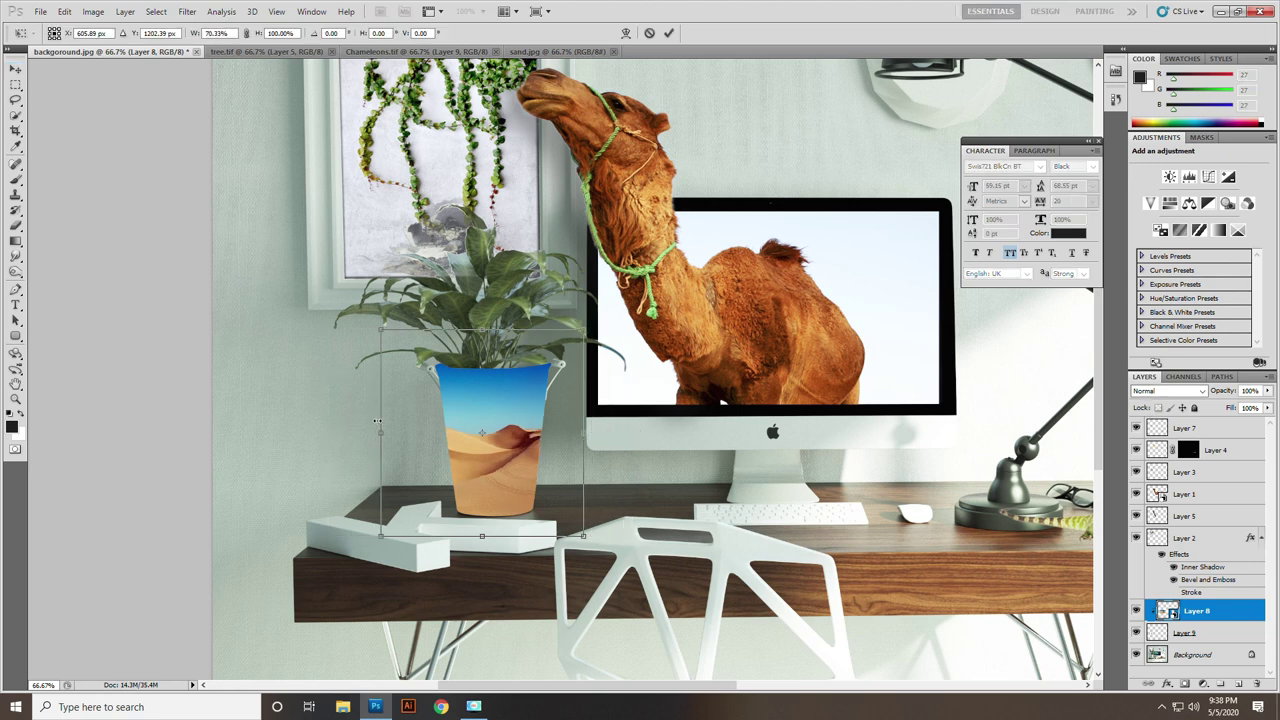
pyautogui.press('Return')
# Step: Blend the desert image in Darken, then Multiply, and zoom out to the whole composite
pyautogui.click(1165, 390)
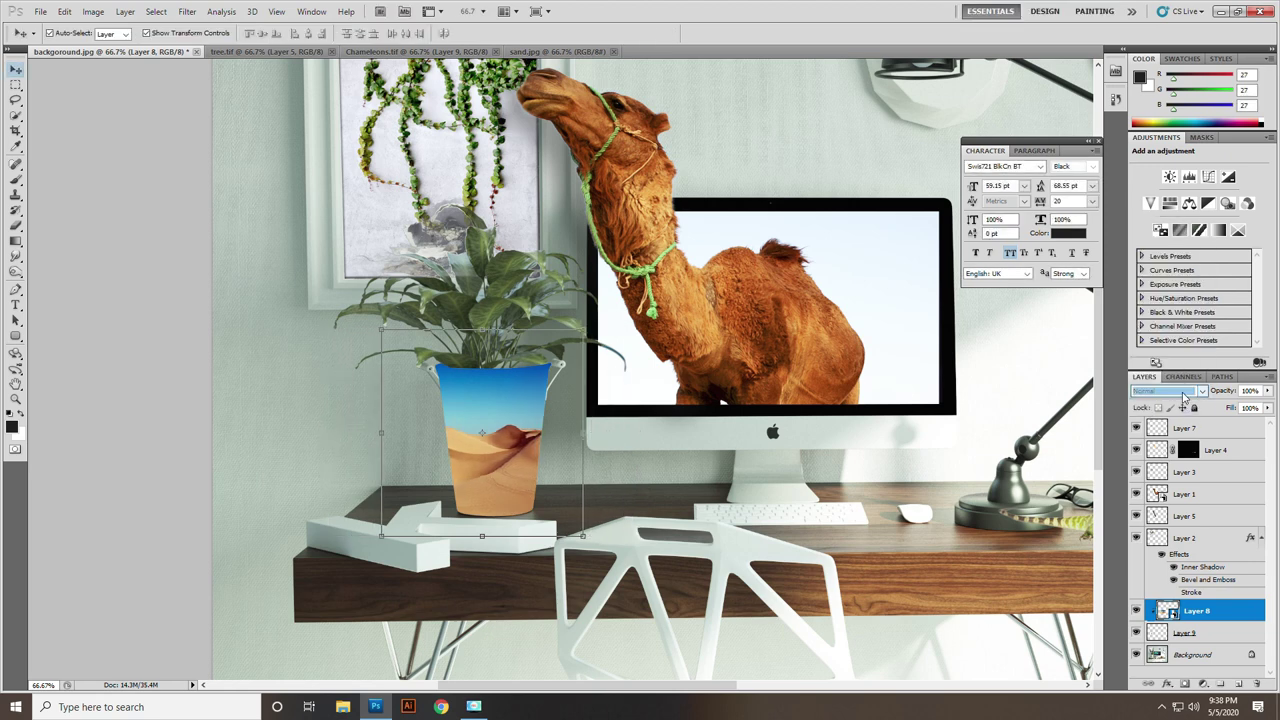
pyautogui.scroll(-2, 1184, 398)
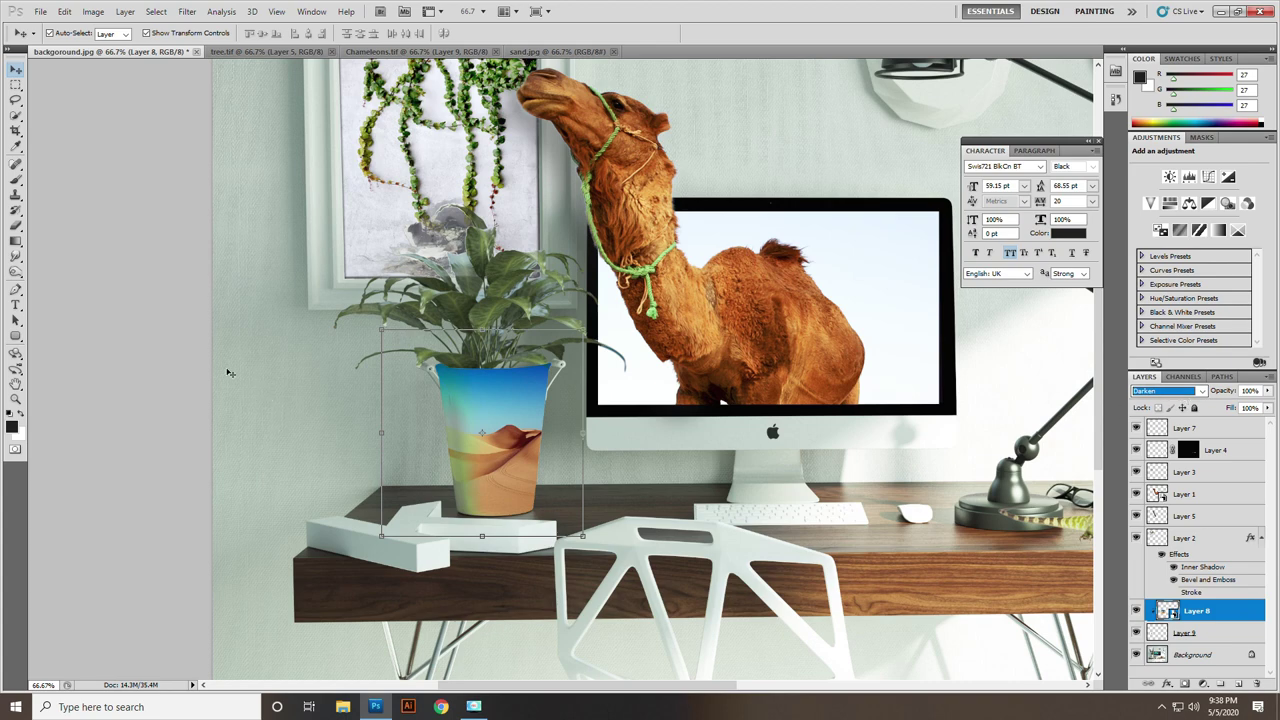
pyautogui.press('Down')
pyautogui.hotkey('ctrl', '-')
pyautogui.hotkey('ctrl', '-')
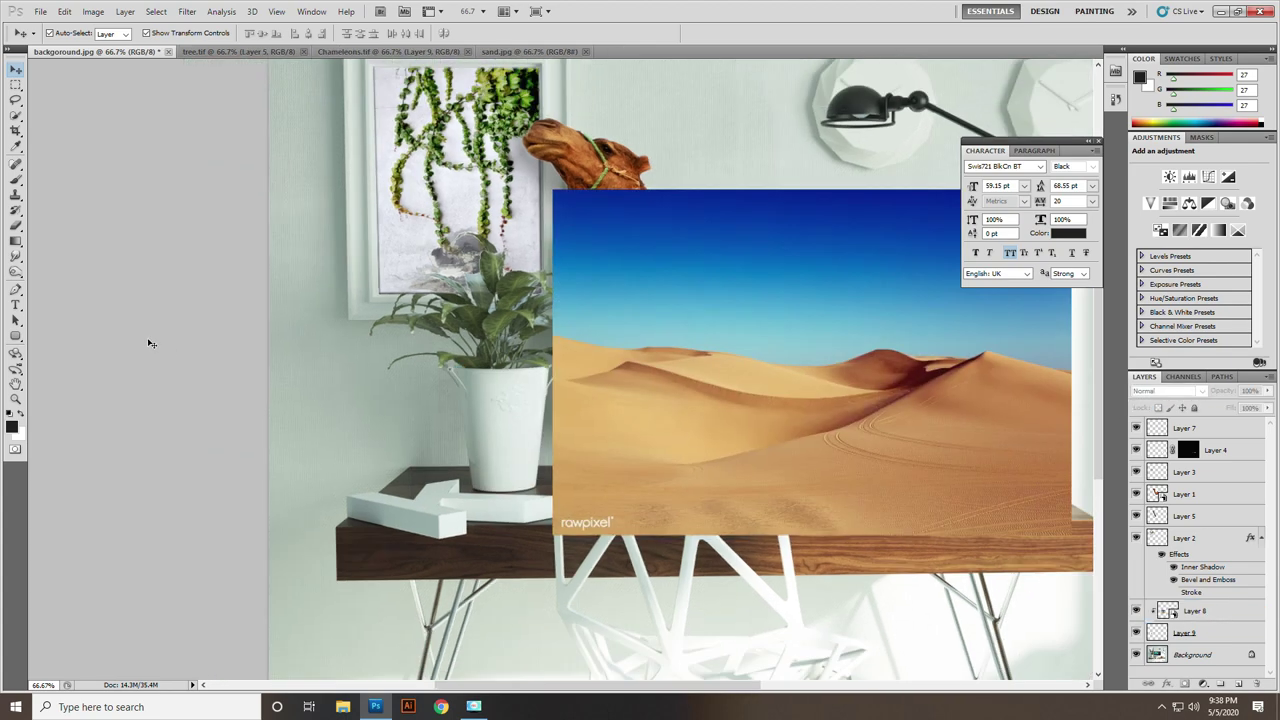
# Step: Save the composite as the TIFF 'final.tif', then add an empty Layer 10 on top
pyautogui.scroll(-1, 388, 340)
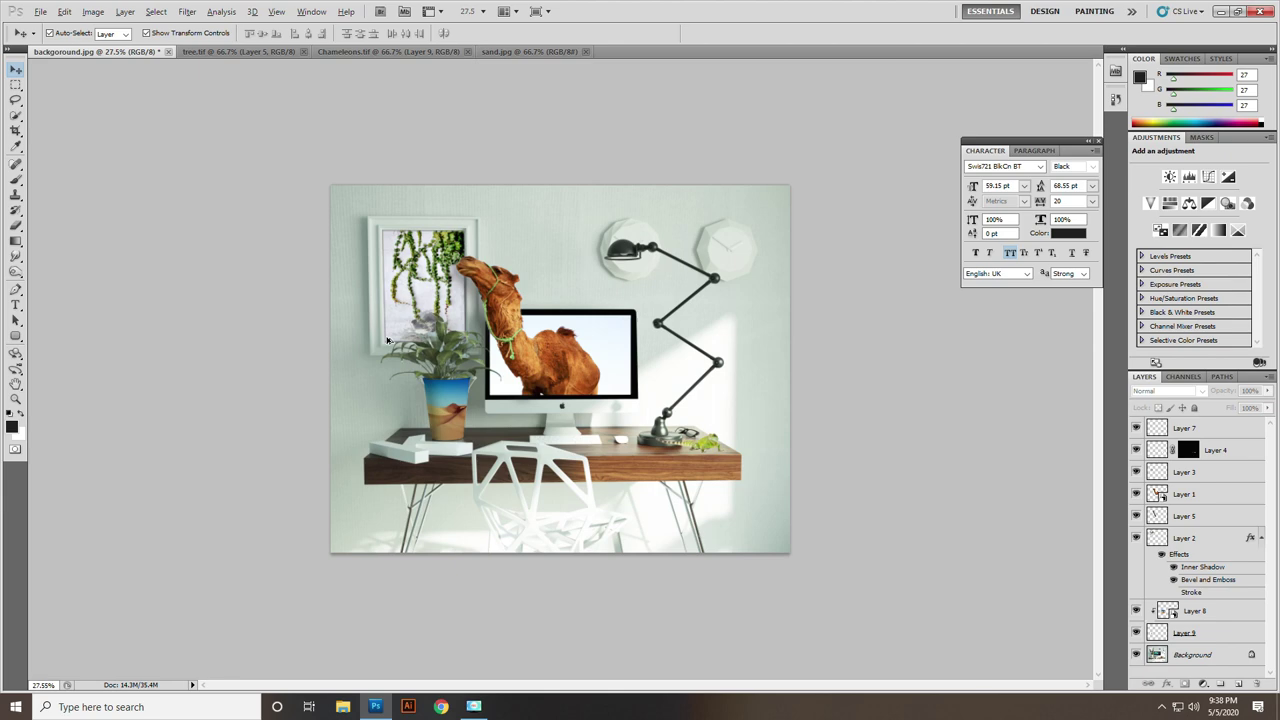
pyautogui.scroll(1, 575, 226)
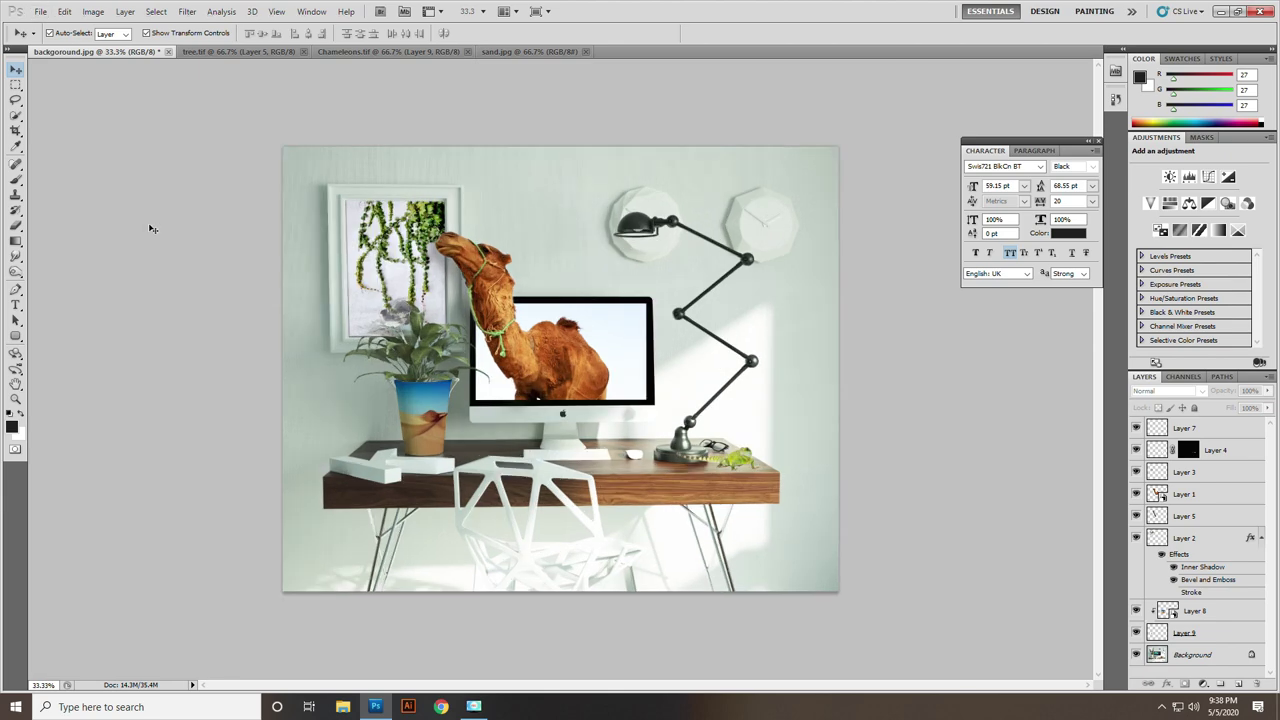
pyautogui.hotkey('ctrl', 'shift', 's')
pyautogui.write('f')
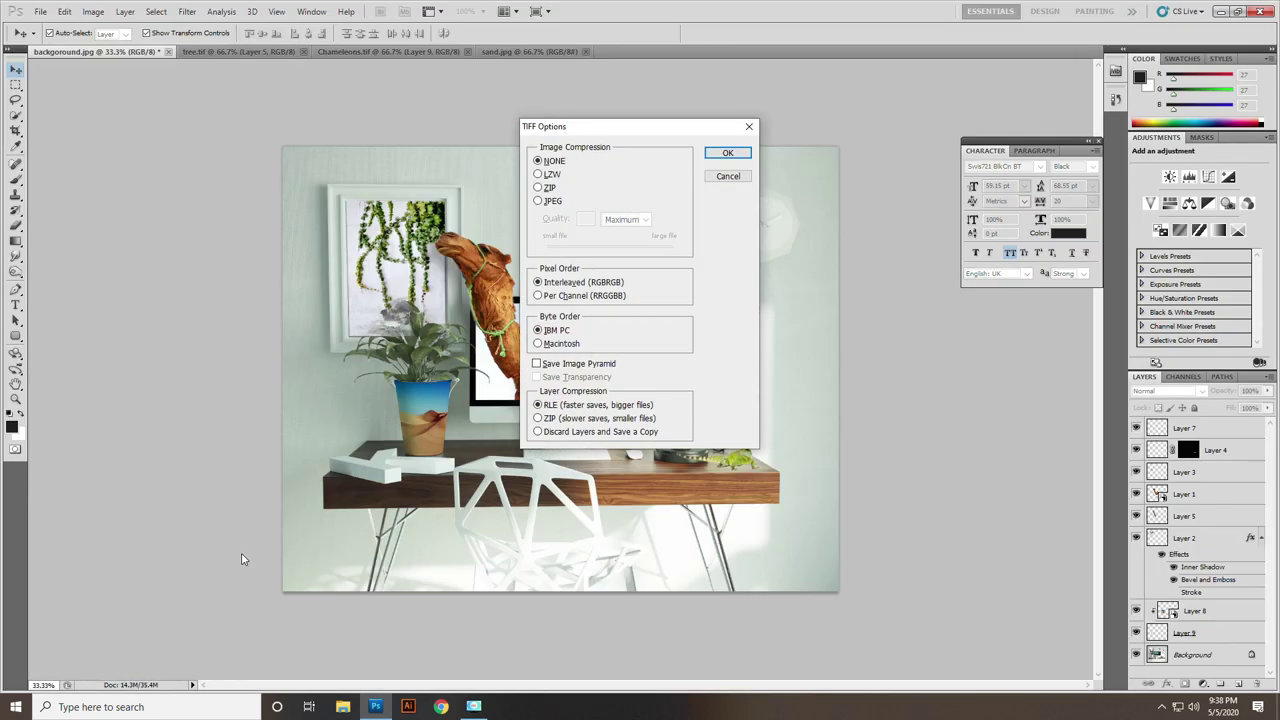
pyautogui.hotkey('ctrl', 'shift', 'n')
pyautogui.press('Return')
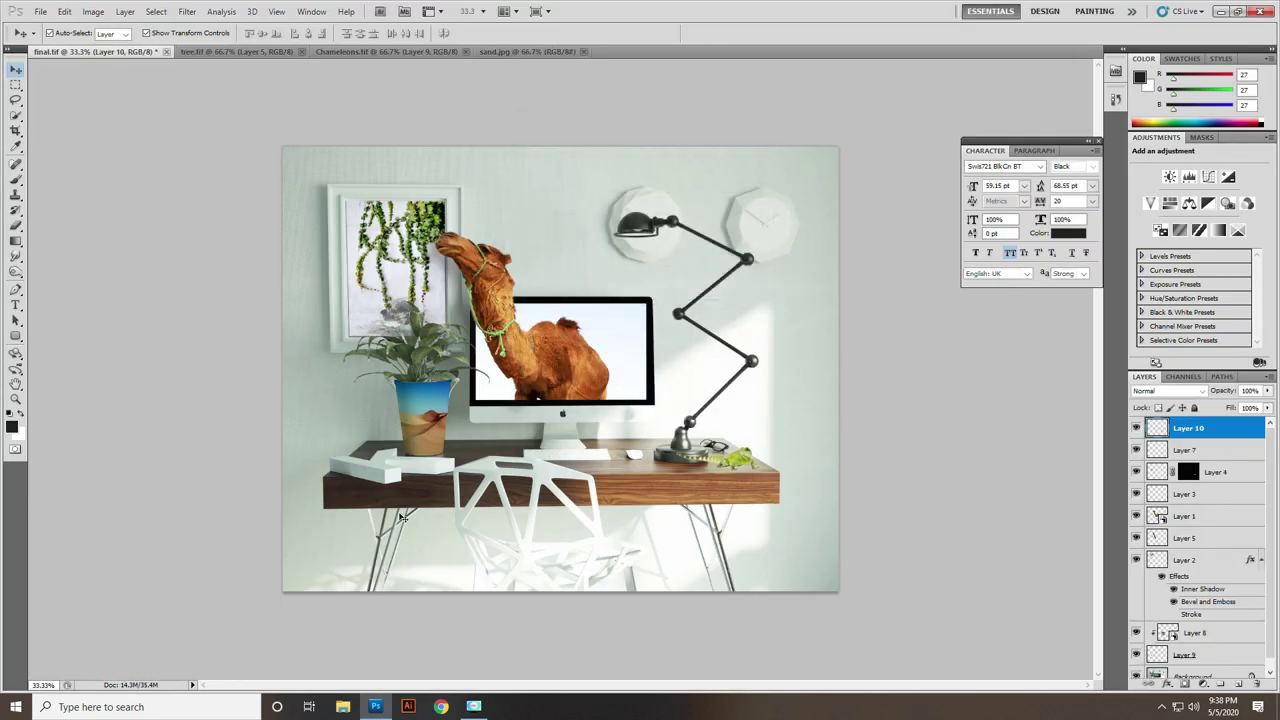
# Step: Add a Hue/Saturation adjustment with Saturation -13 and Lightness +5
pyautogui.click(1204, 684)
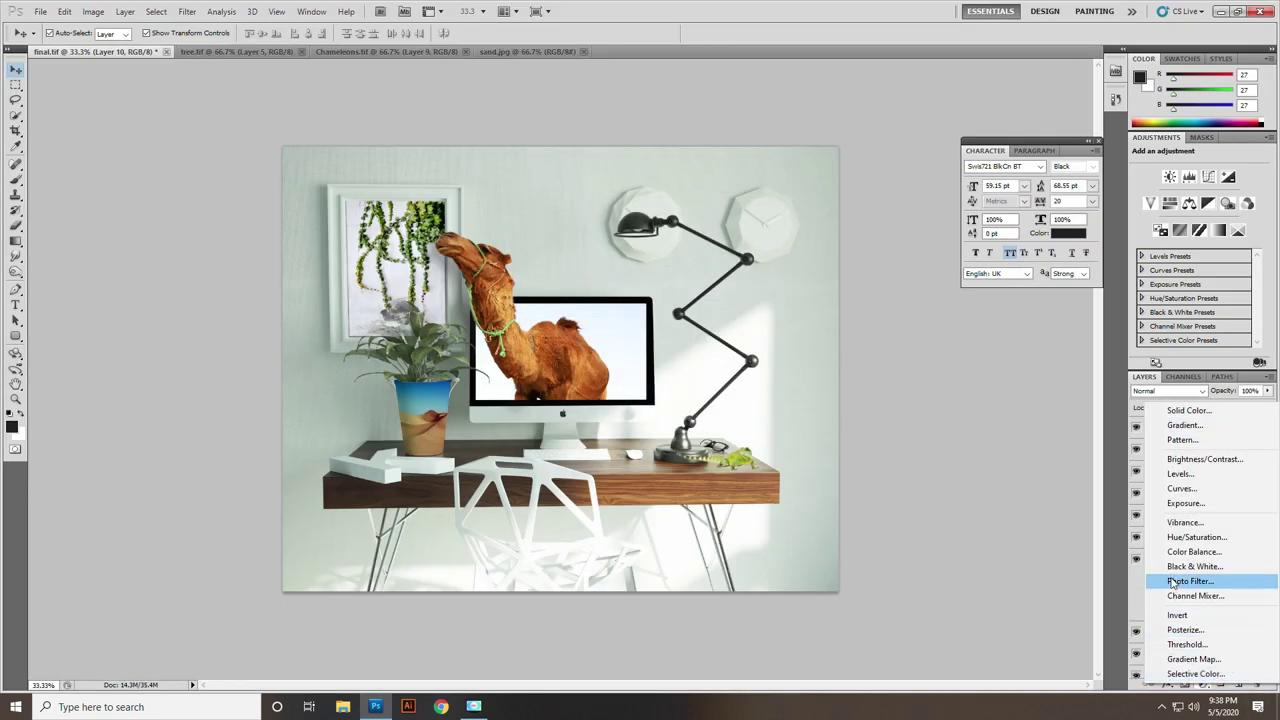
pyautogui.click(1183, 539)
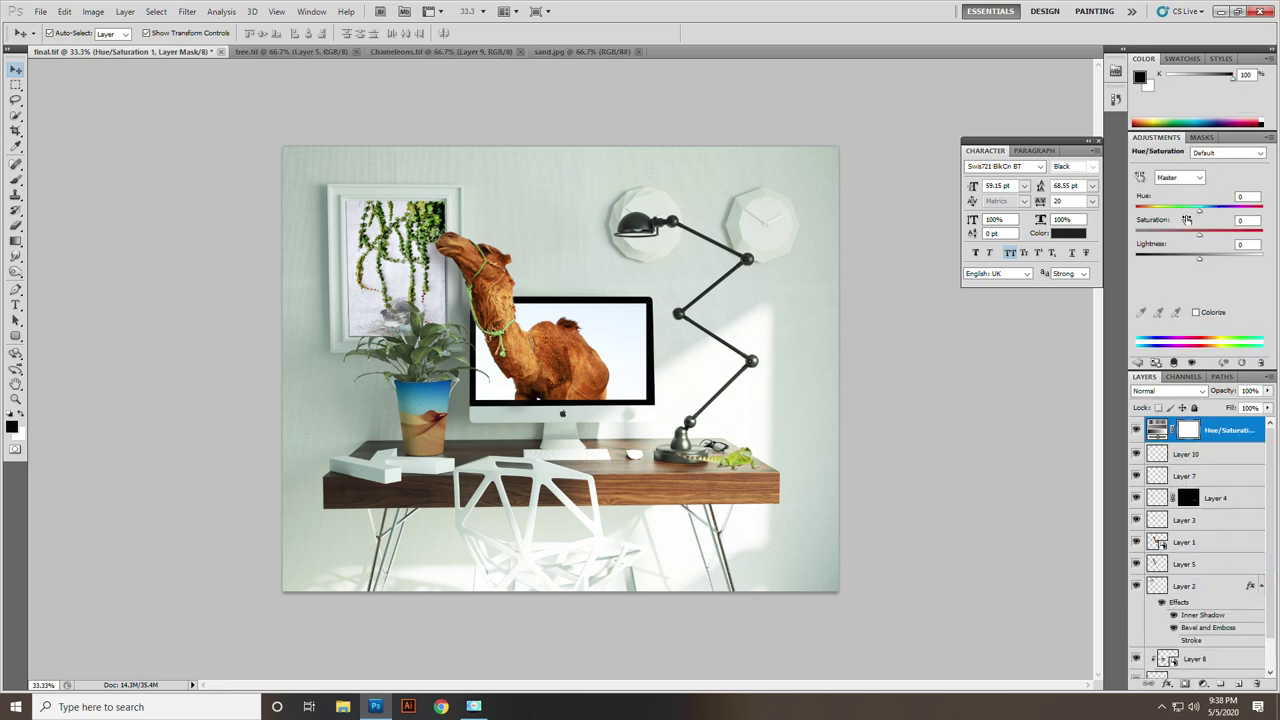
pyautogui.moveTo(1203, 238); pyautogui.dragTo(1194, 241)
pyautogui.moveTo(1200, 262); pyautogui.dragTo(1203, 262)
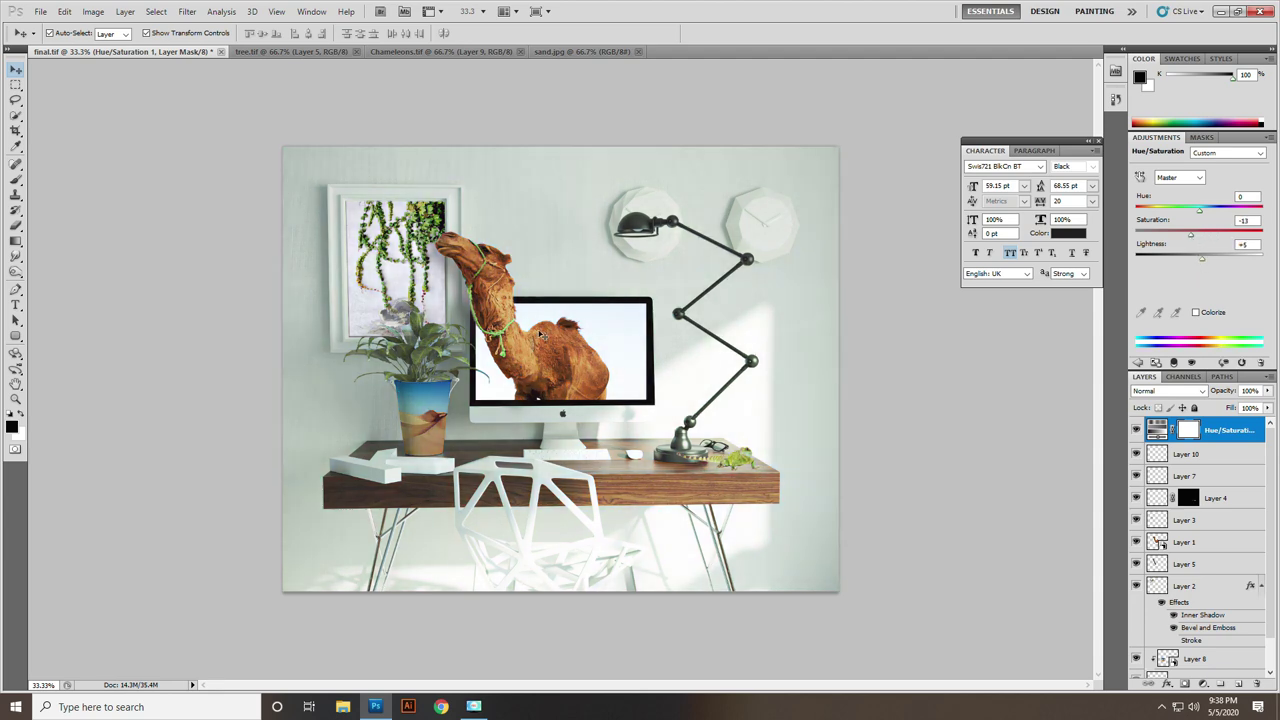
# Step: Flatten the image, duplicate it, and apply a High Pass filter to the copy
pyautogui.click(478, 297)
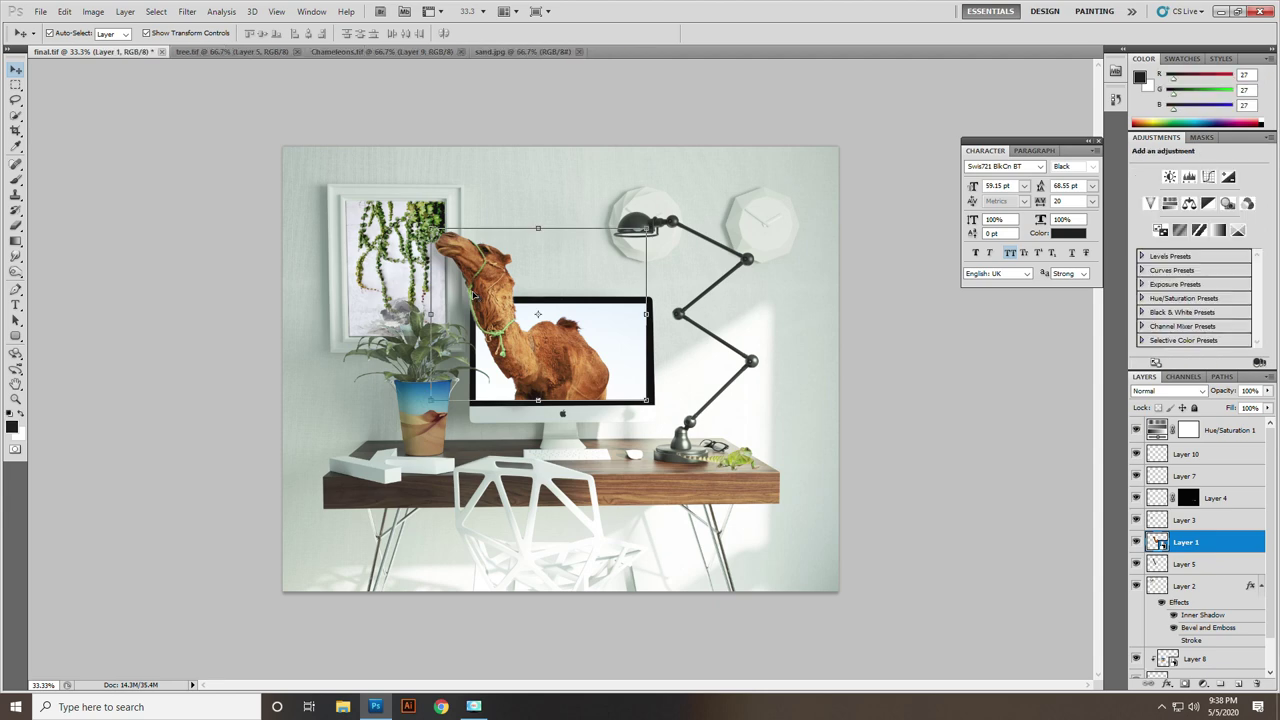
pyautogui.press('F12')
pyautogui.hotkey('ctrl', 'z')
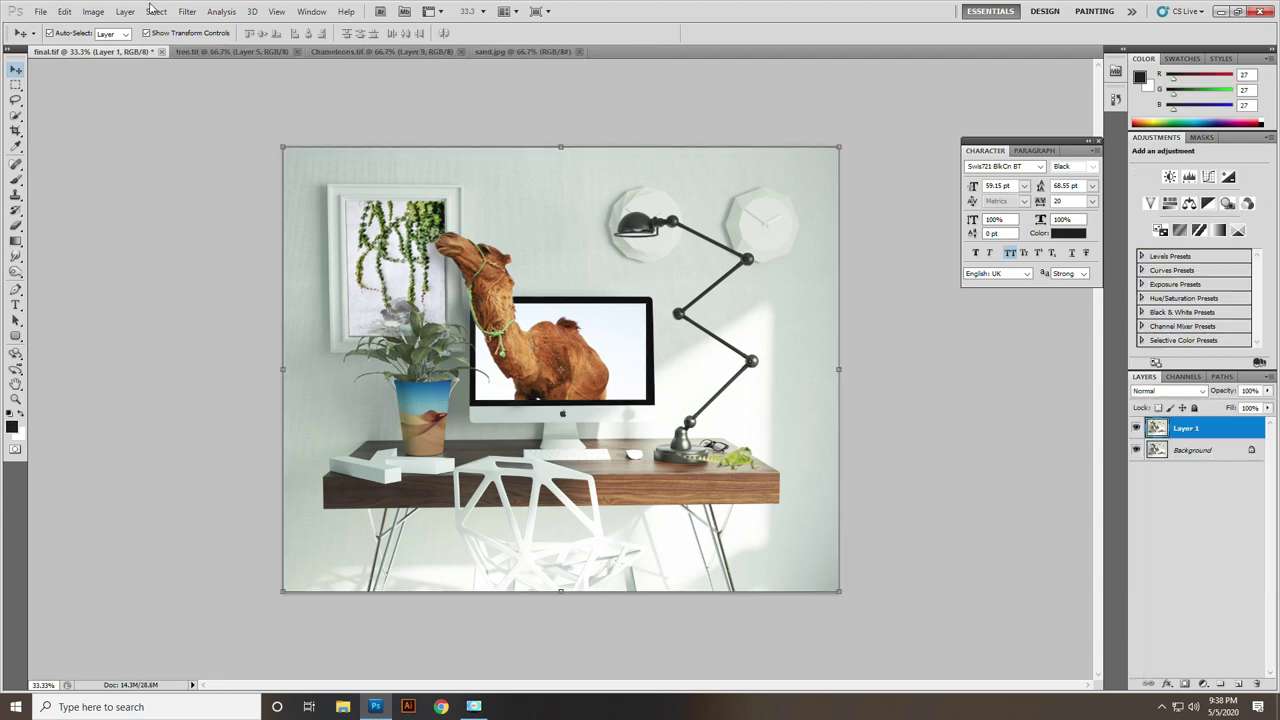
pyautogui.click(186, 11)
pyautogui.moveTo(198, 272)
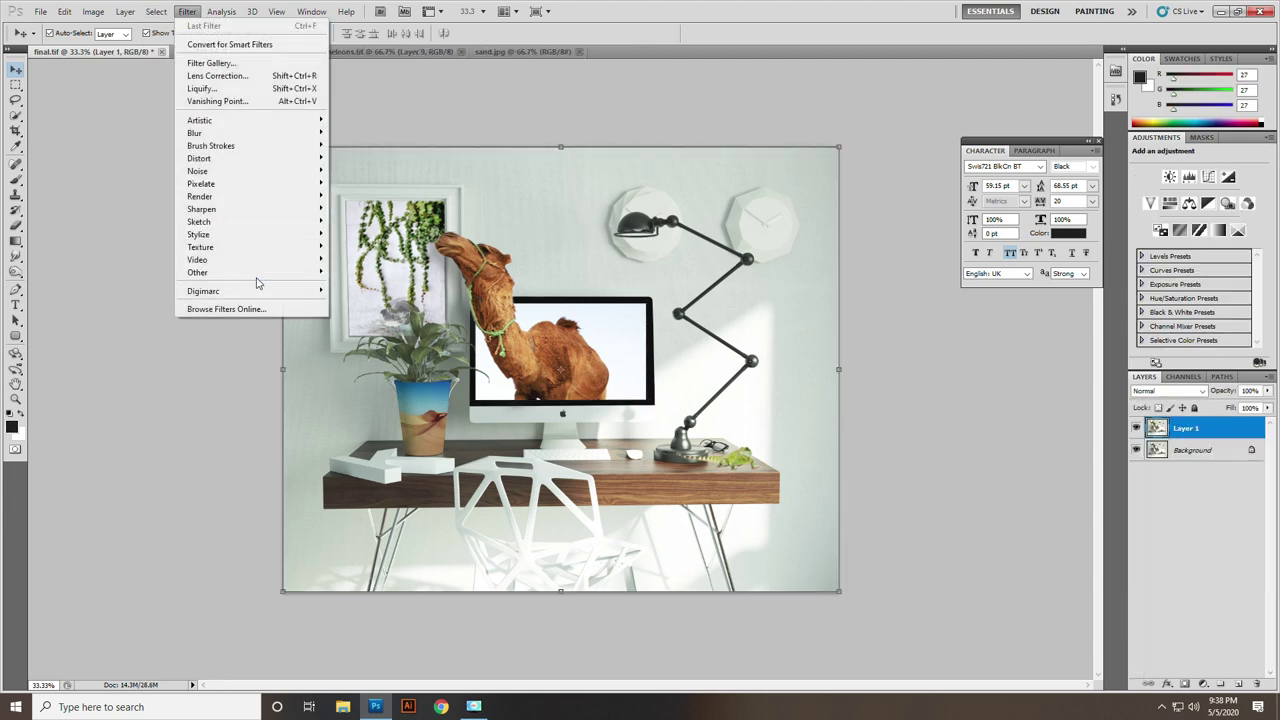
pyautogui.click(357, 284)
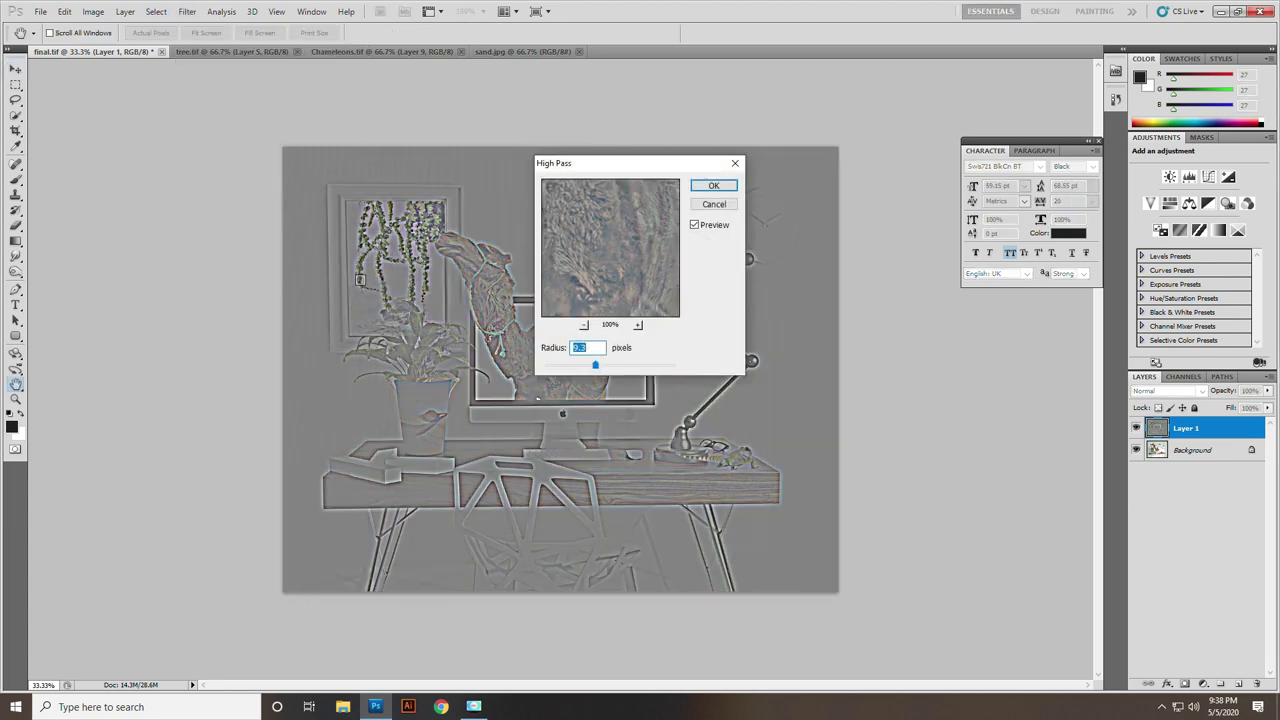
pyautogui.press('Return')
# Step: Blend the High Pass layer in Overlay mode and zoom in to full size
pyautogui.click(1143, 391)
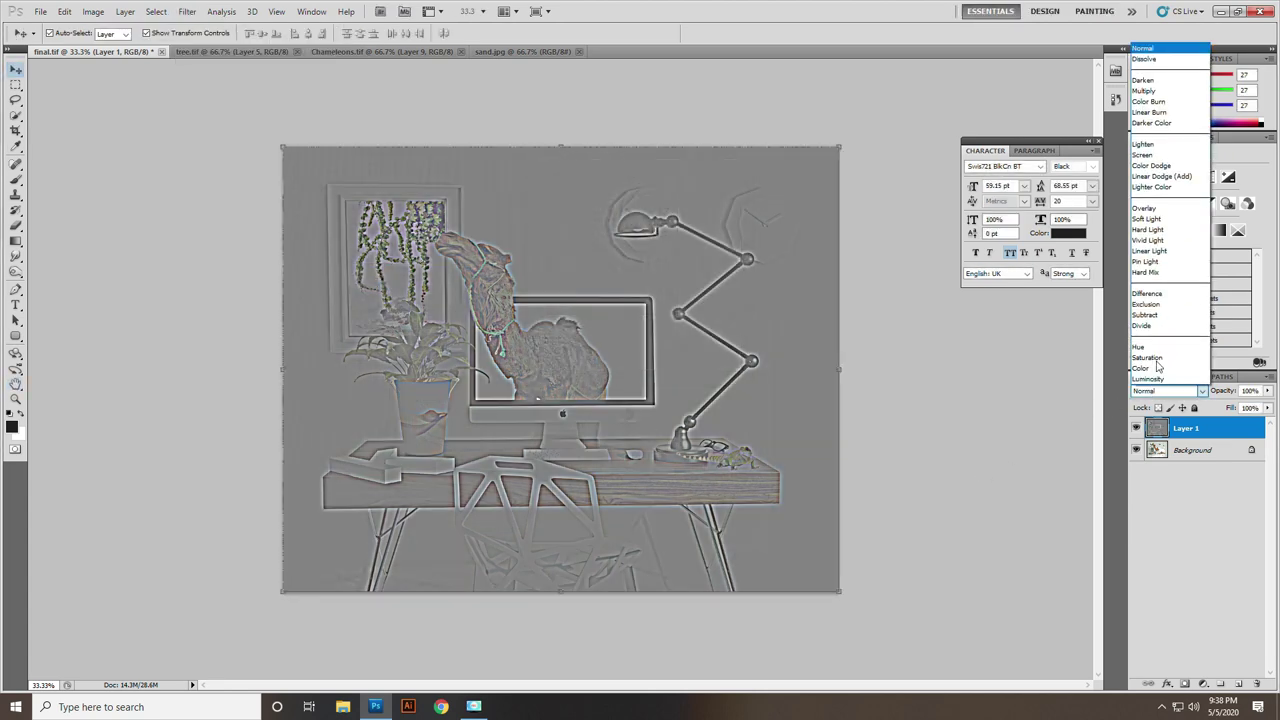
pyautogui.click(1165, 215)
pyautogui.hotkey('ctrl', '+')
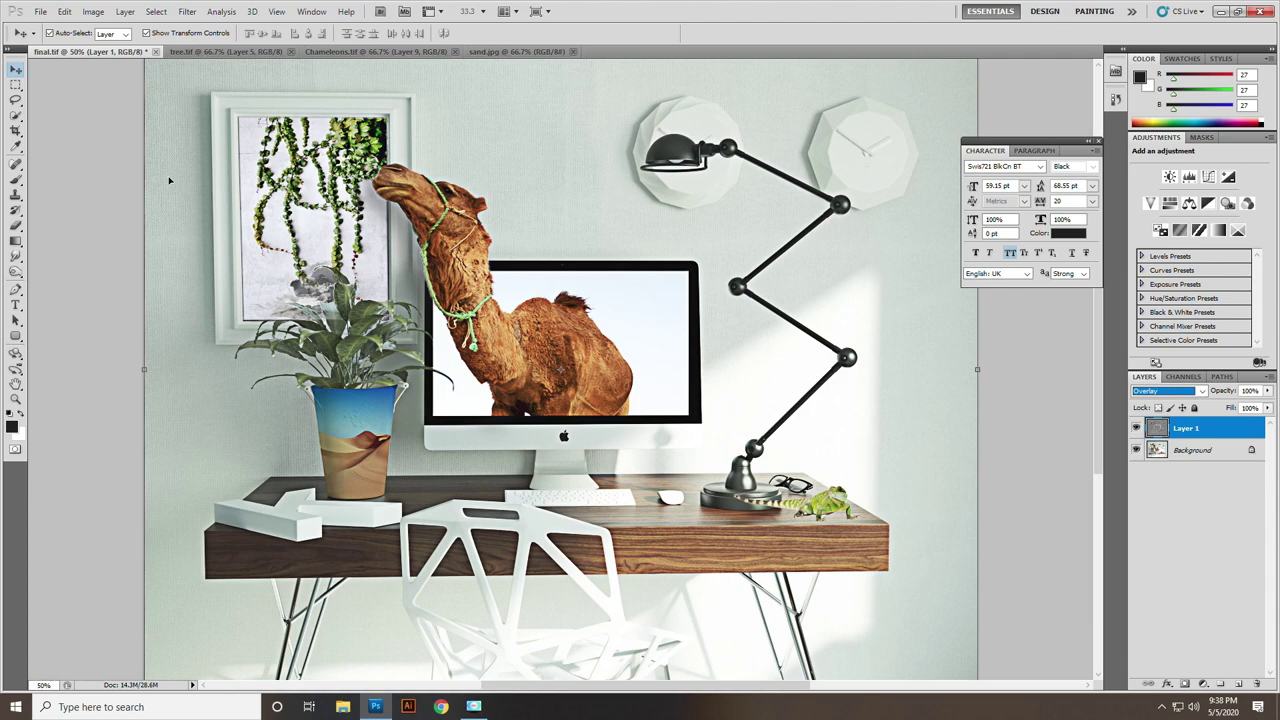
pyautogui.hotkey('ctrl', '+')
pyautogui.hotkey('ctrl', '+')
# Step: Show the composite full-screen and pan in on the lizard at the desk edge
pyautogui.moveTo(438, 445)
pyautogui.mouseDown()
pyautogui.moveTo(108, 272)
pyautogui.moveTo(34, 200)
pyautogui.mouseUp()
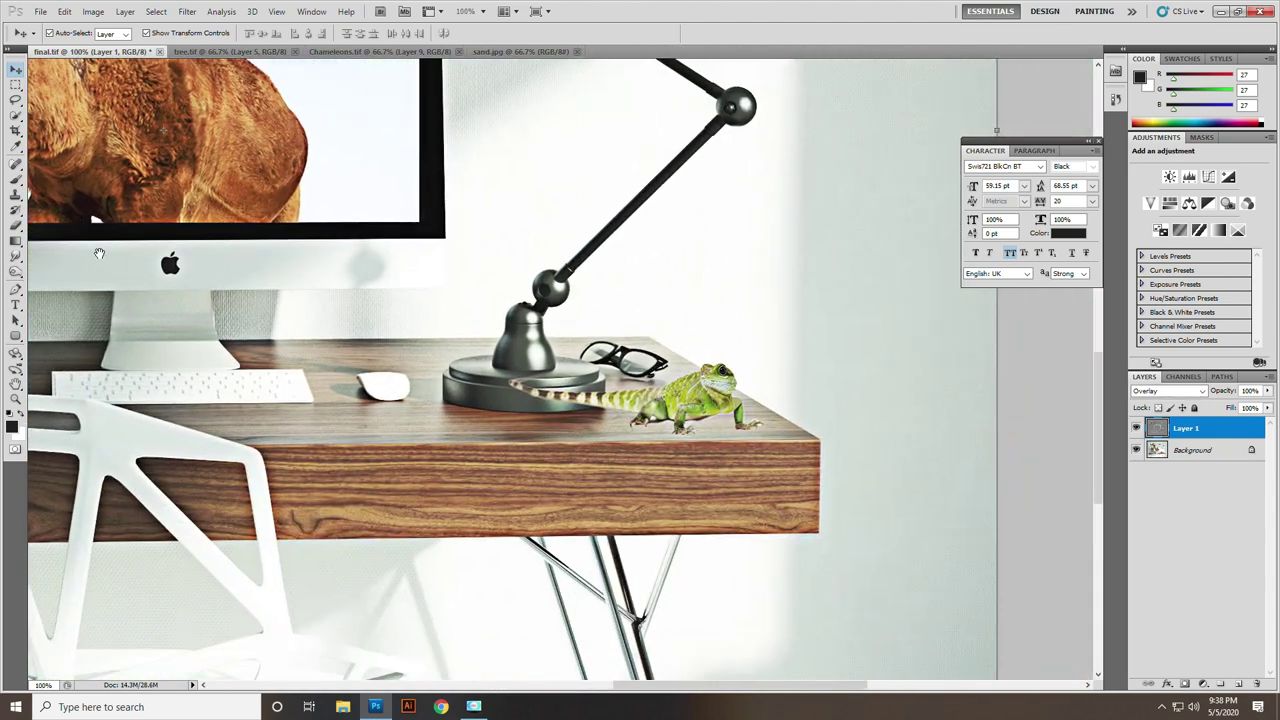
pyautogui.scroll(-1, 909, 232)
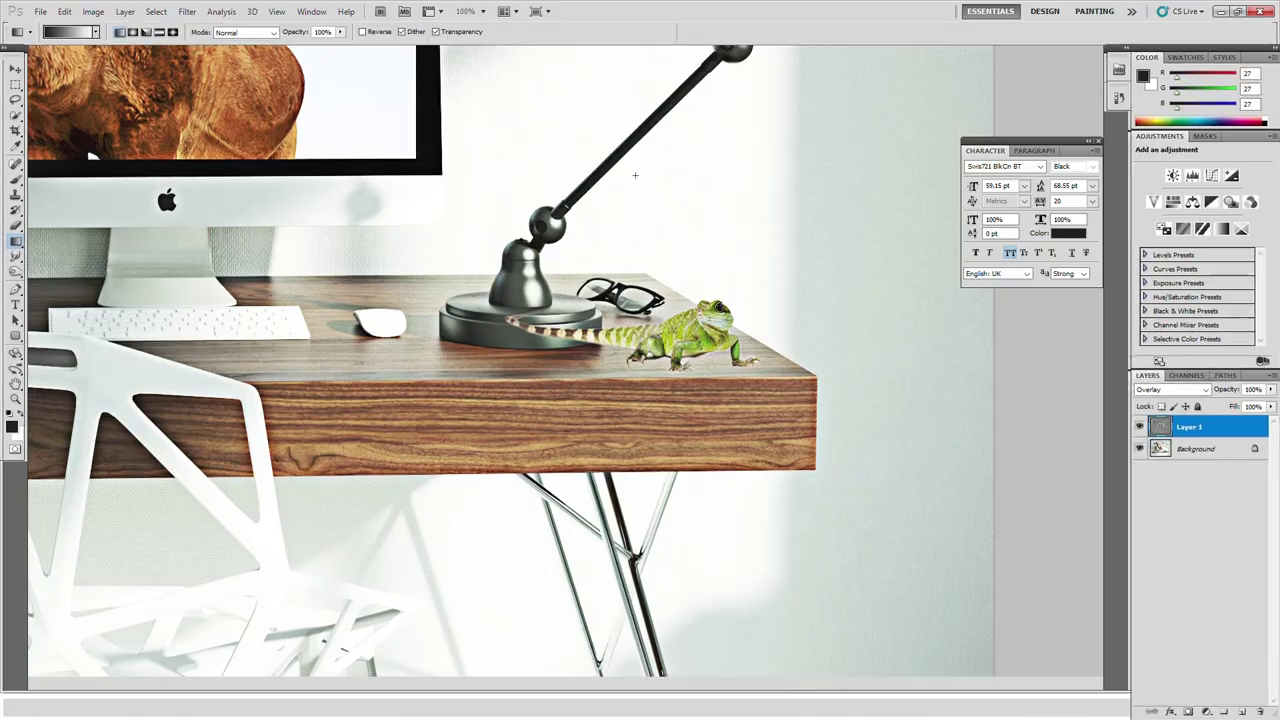
pyautogui.press('f')
pyautogui.press('f')
pyautogui.moveTo(394, 218); pyautogui.dragTo(548, 248)
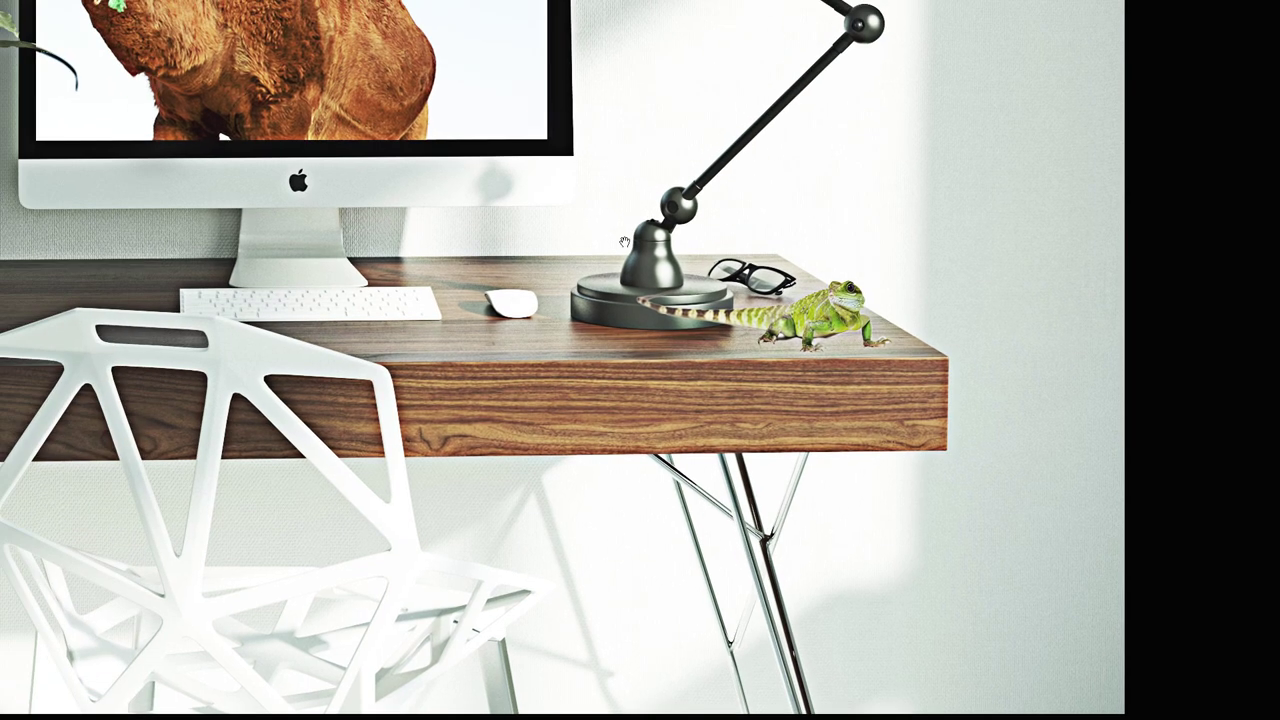
pyautogui.keyDown('ctrl'); pyautogui.click(768, 244); pyautogui.keyUp('ctrl')
# Step: Pan over the desert-printed vase, the vine-framed picture and the camel
pyautogui.moveTo(227, 215); pyautogui.dragTo(1090, 312)
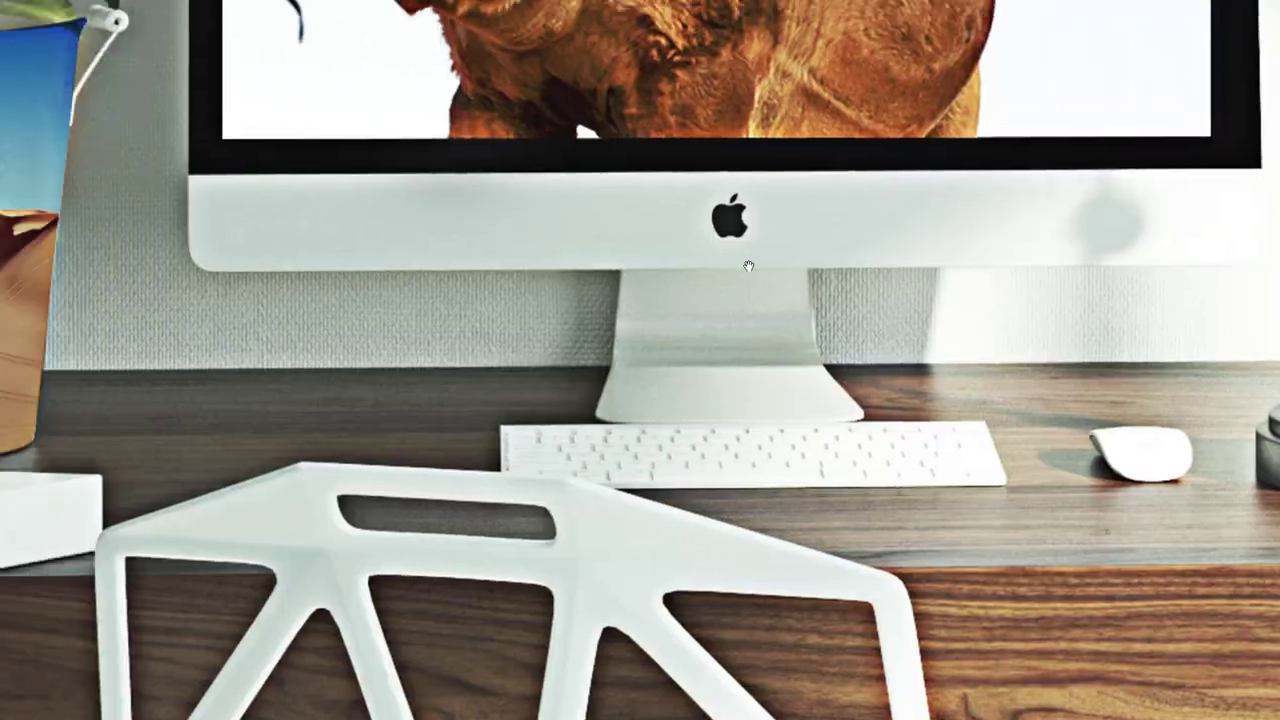
pyautogui.moveTo(371, 286); pyautogui.dragTo(931, 414)
pyautogui.keyDown('alt'); pyautogui.click(775, 336); pyautogui.keyUp('alt')
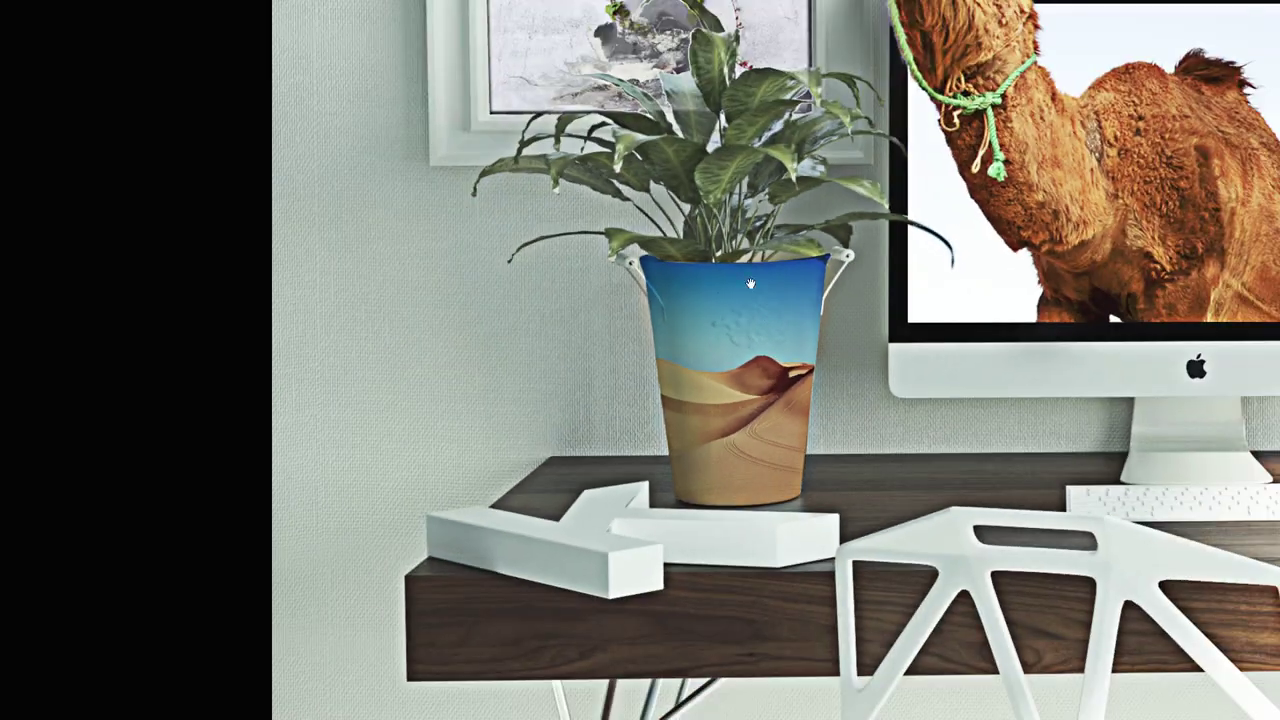
pyautogui.moveTo(750, 284); pyautogui.dragTo(710, 620)
pyautogui.keyDown('ctrl'); pyautogui.click(611, 322); pyautogui.keyUp('ctrl')
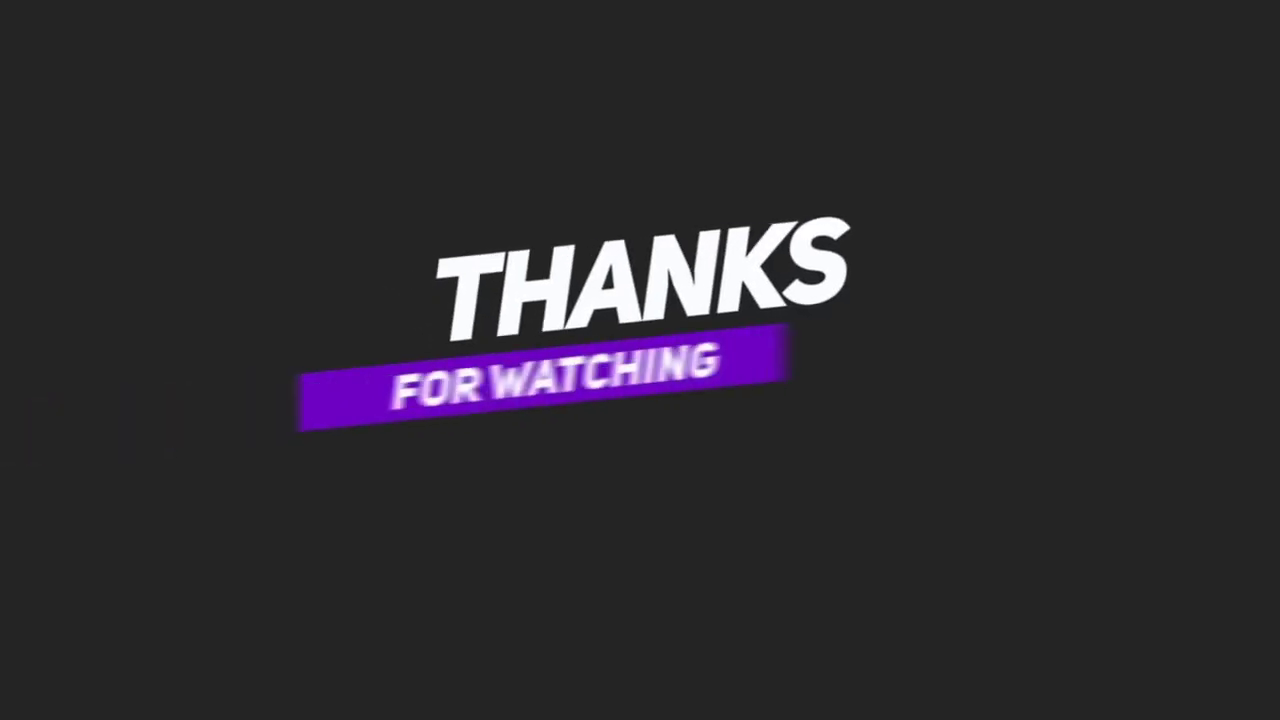